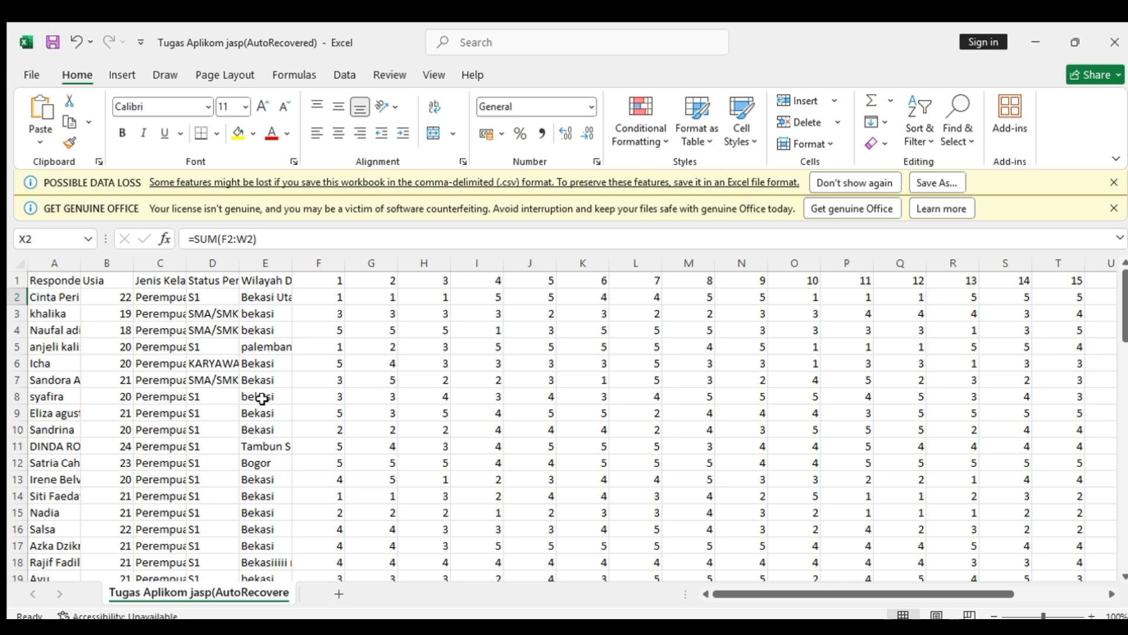
# Step: Examine the respondents' item scores, the category summary tables beneath them, and the Jumlah column with its SUM formula in X2
pyautogui.scroll(-19, 351, 455)
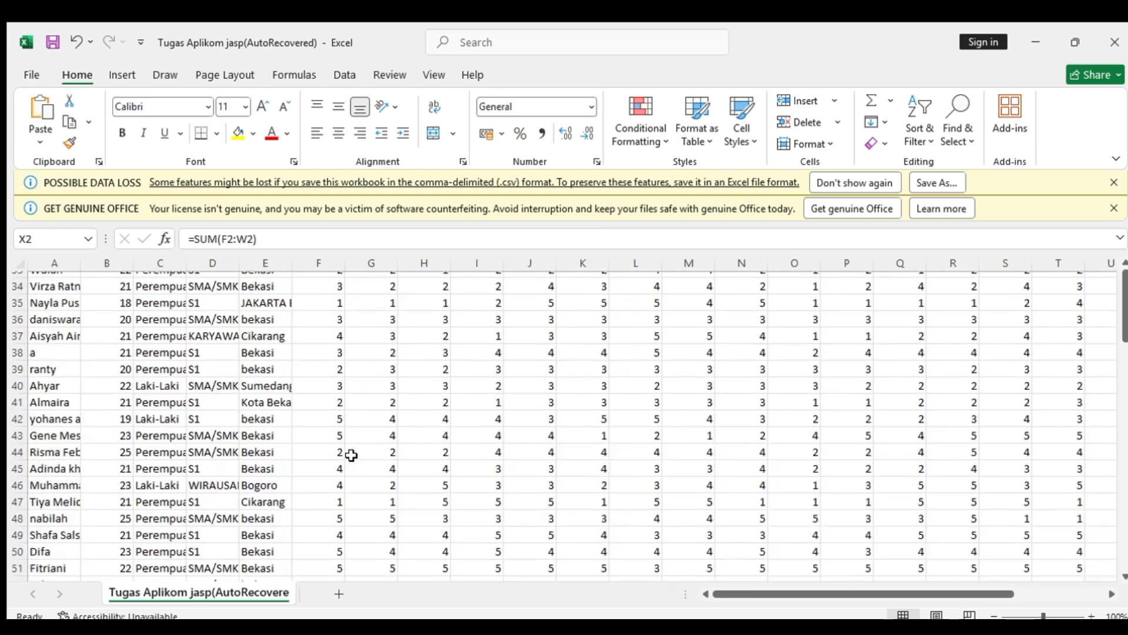
pyautogui.scroll(-2, 351, 455)
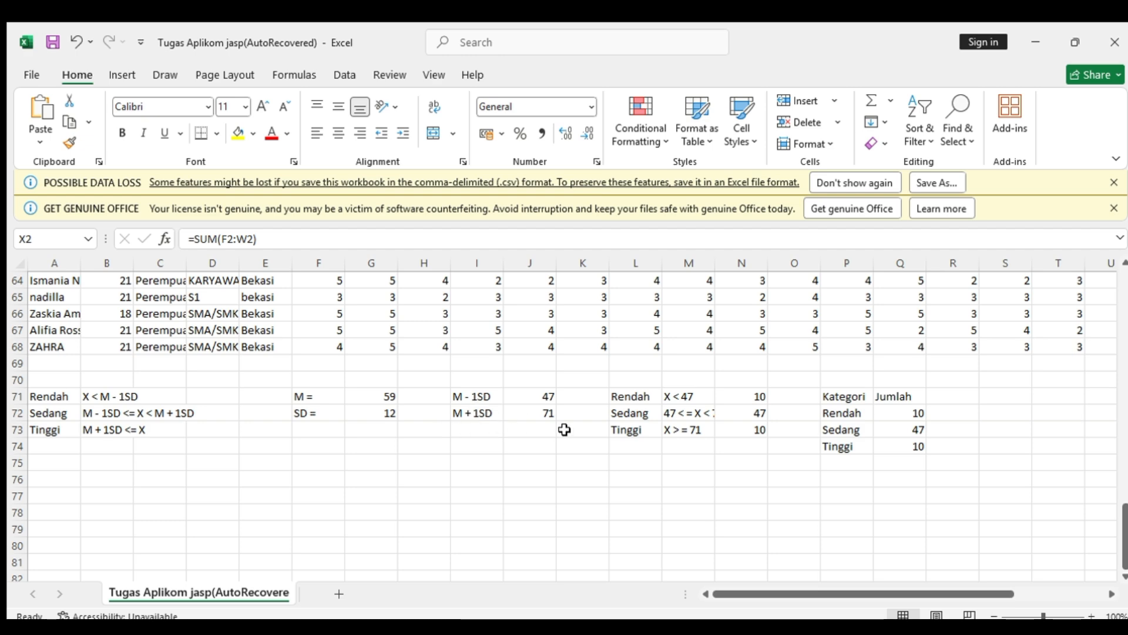
pyautogui.scroll(20, 566, 431)
pyautogui.hscroll(4, 567, 431)
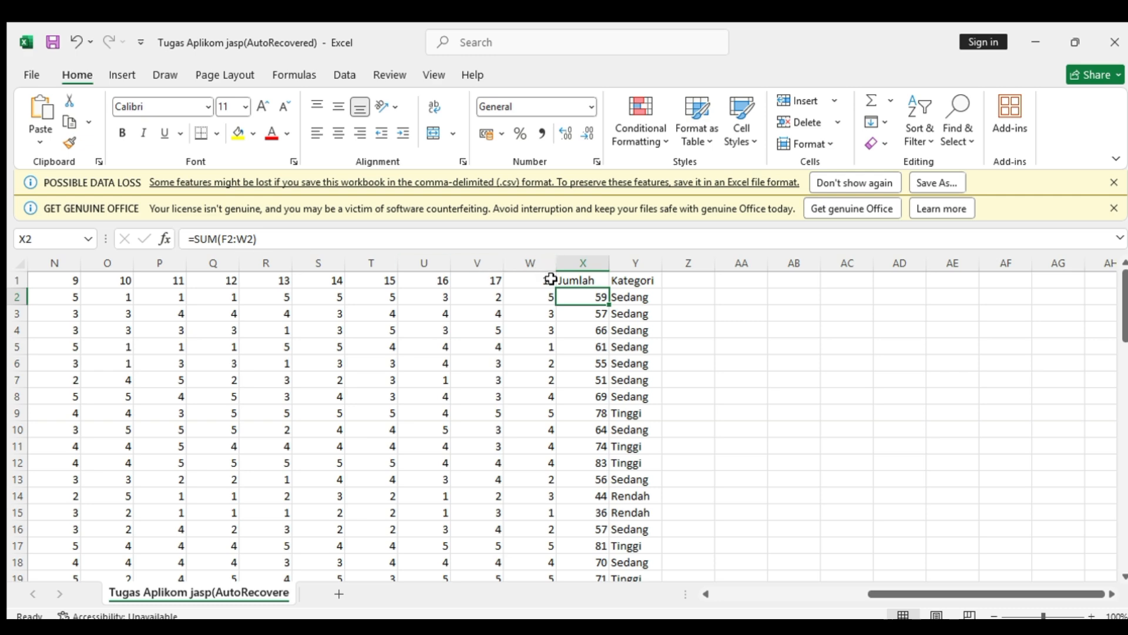
pyautogui.hscroll(-6, 76, 299)
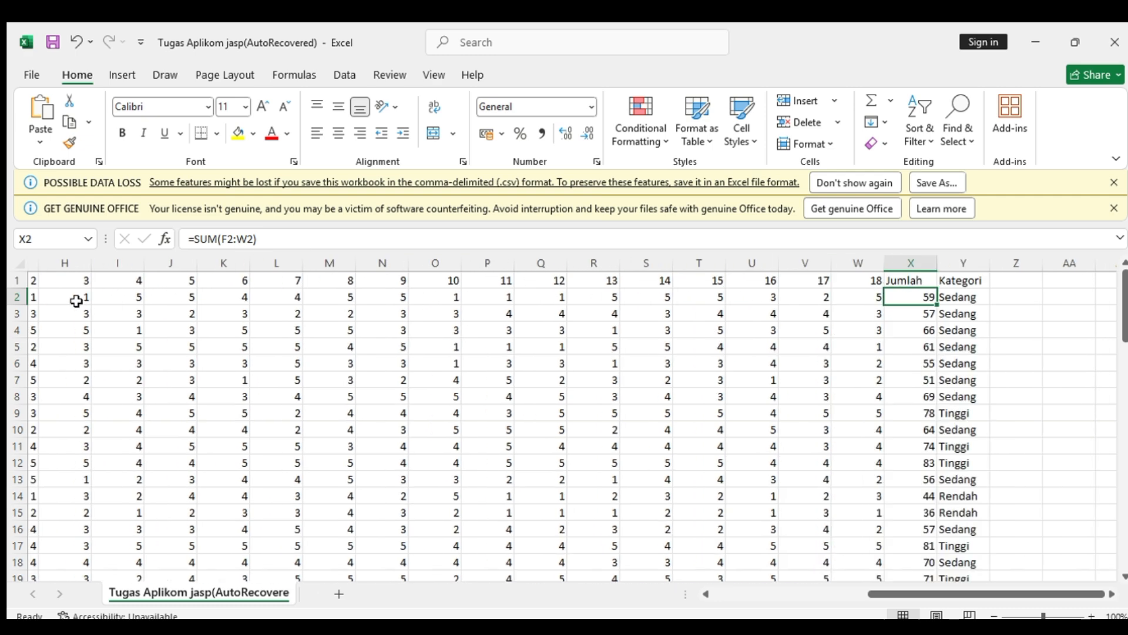
pyautogui.hscroll(-1, 76, 299)
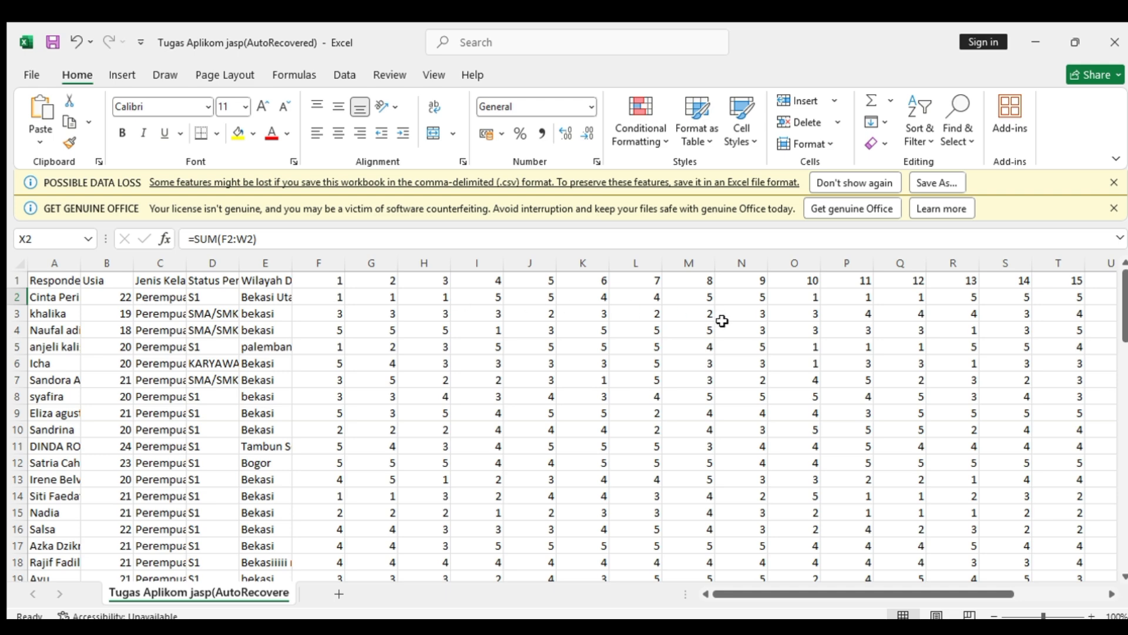
pyautogui.hscroll(7, 721, 320)
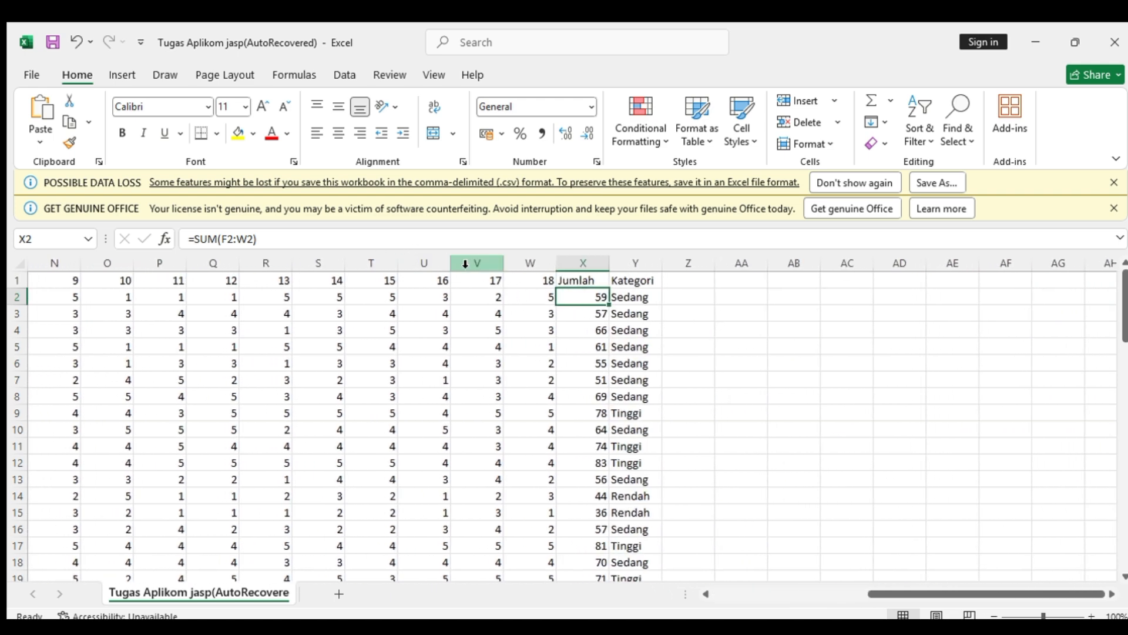
pyautogui.click(596, 317)
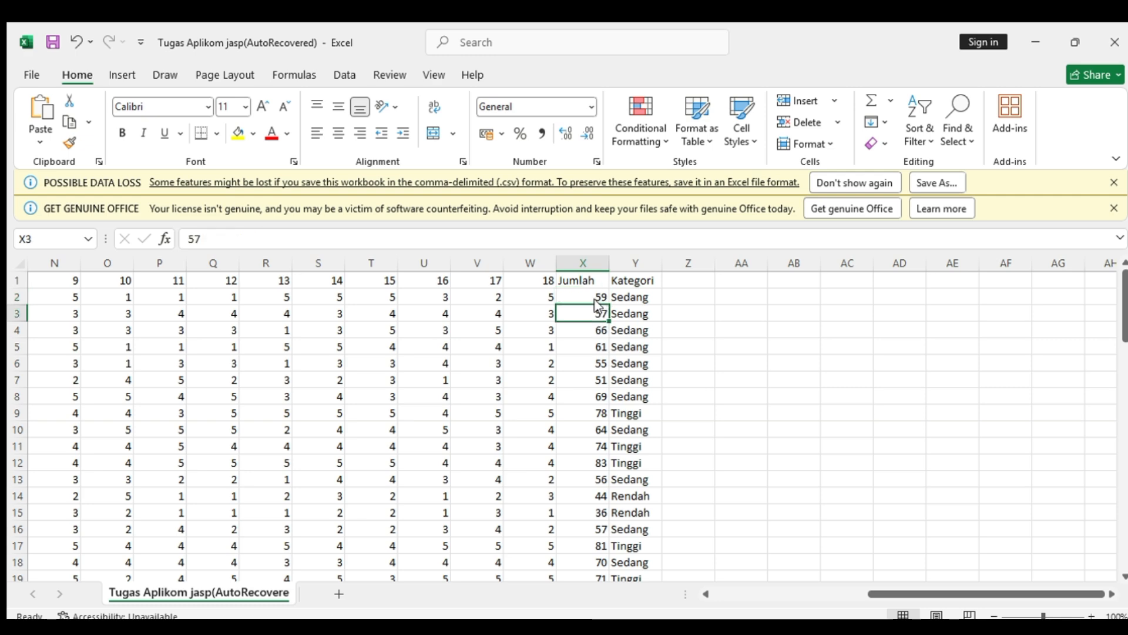
pyautogui.click(600, 296)
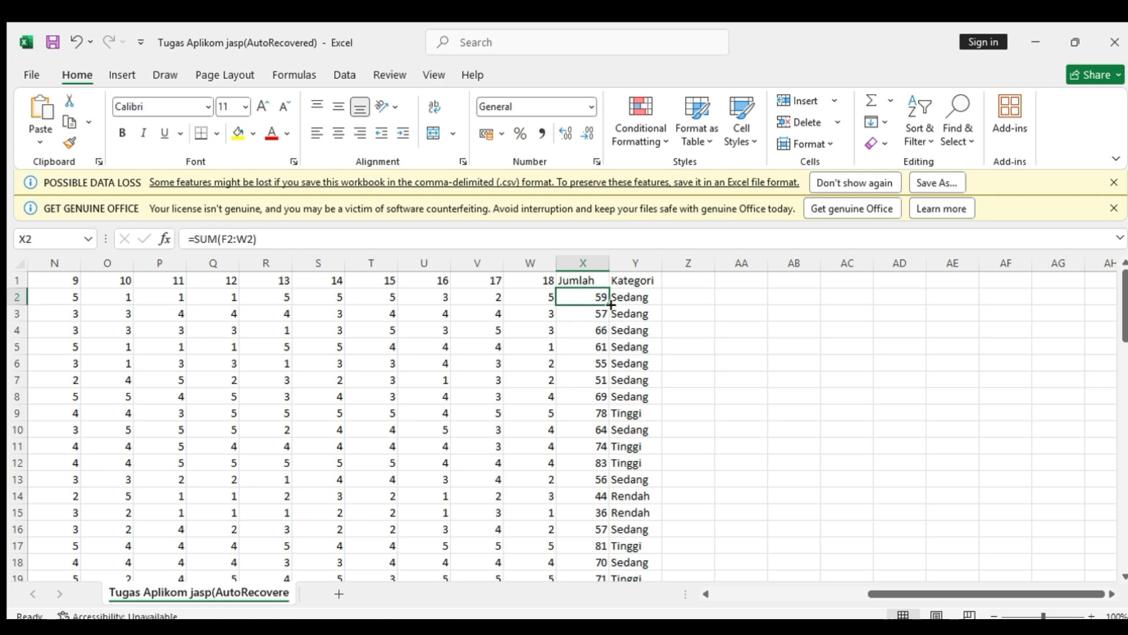
pyautogui.scroll(-20, 614, 496)
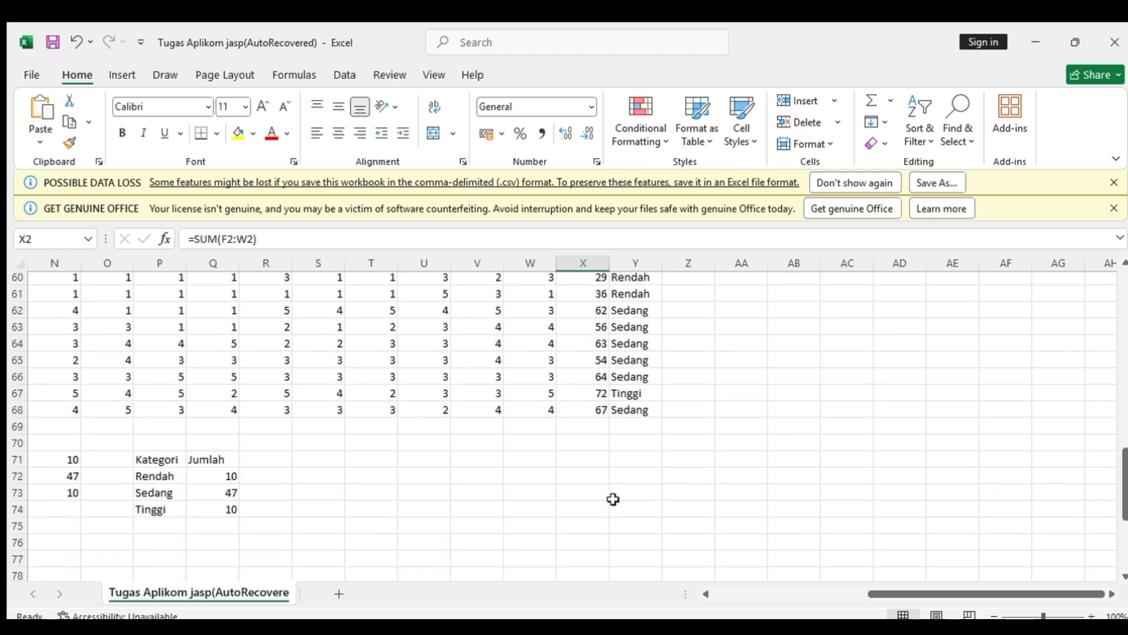
pyautogui.scroll(20, 590, 420)
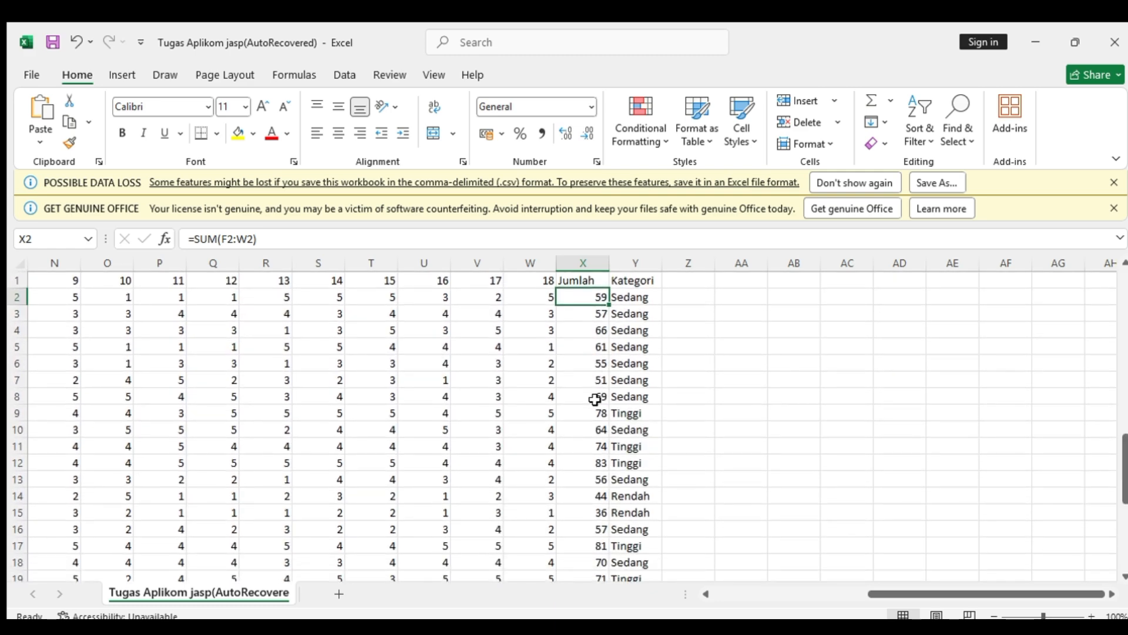
# Step: Replace the mean value beside "M =" in G71 with the formula =AVERAGE(X2:X68)
pyautogui.scroll(-20, 429, 420)
pyautogui.hscroll(-5, 430, 420)
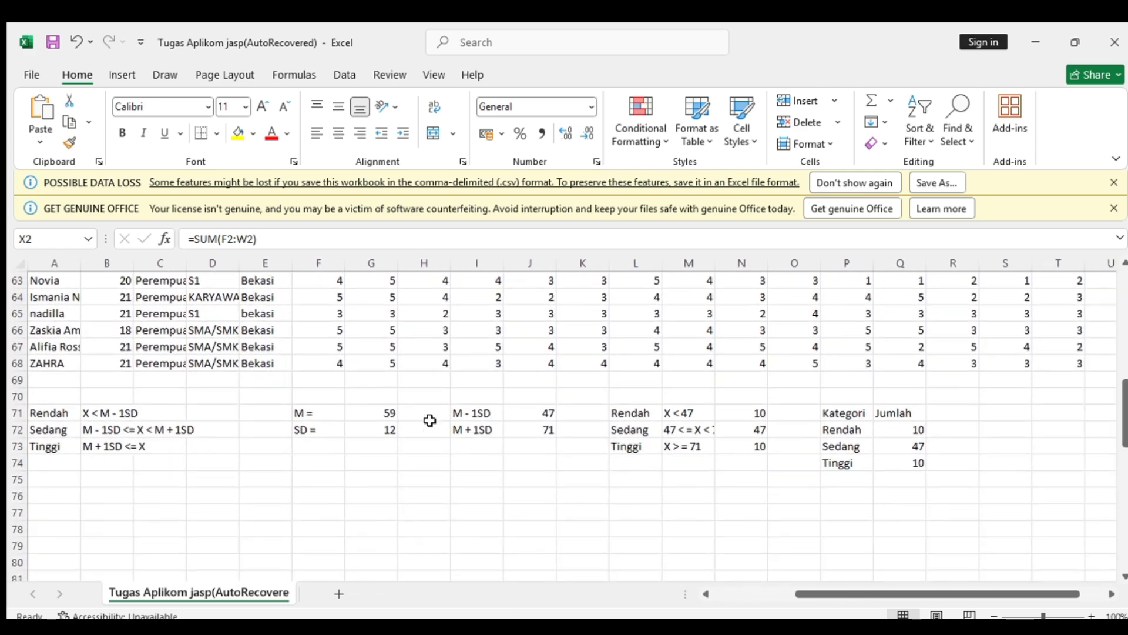
pyautogui.click(363, 412)
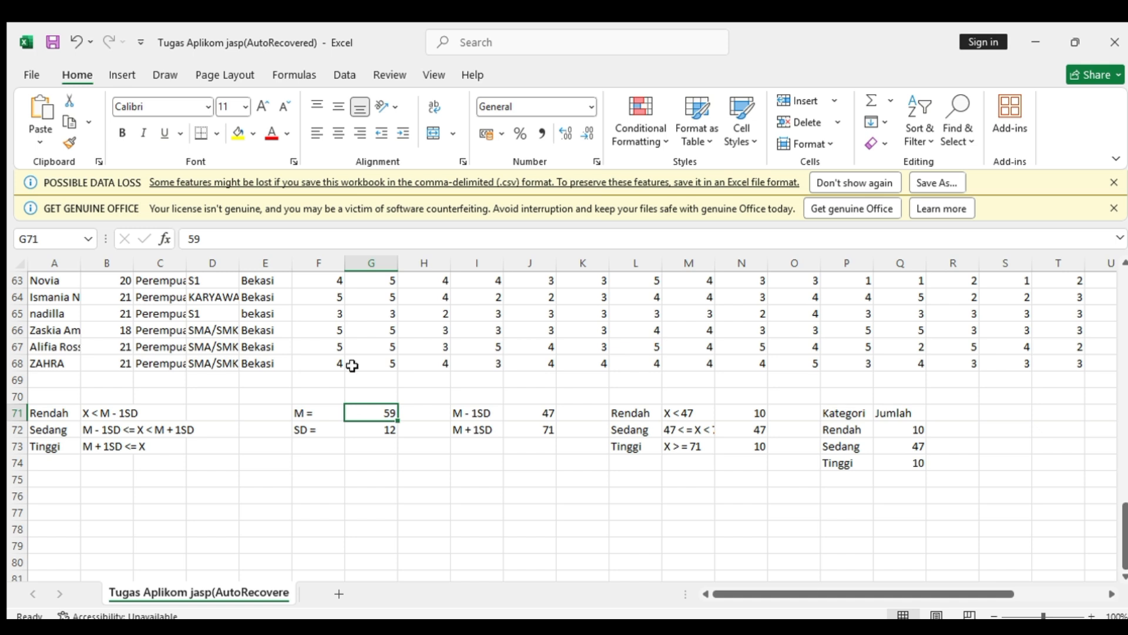
pyautogui.click(348, 239)
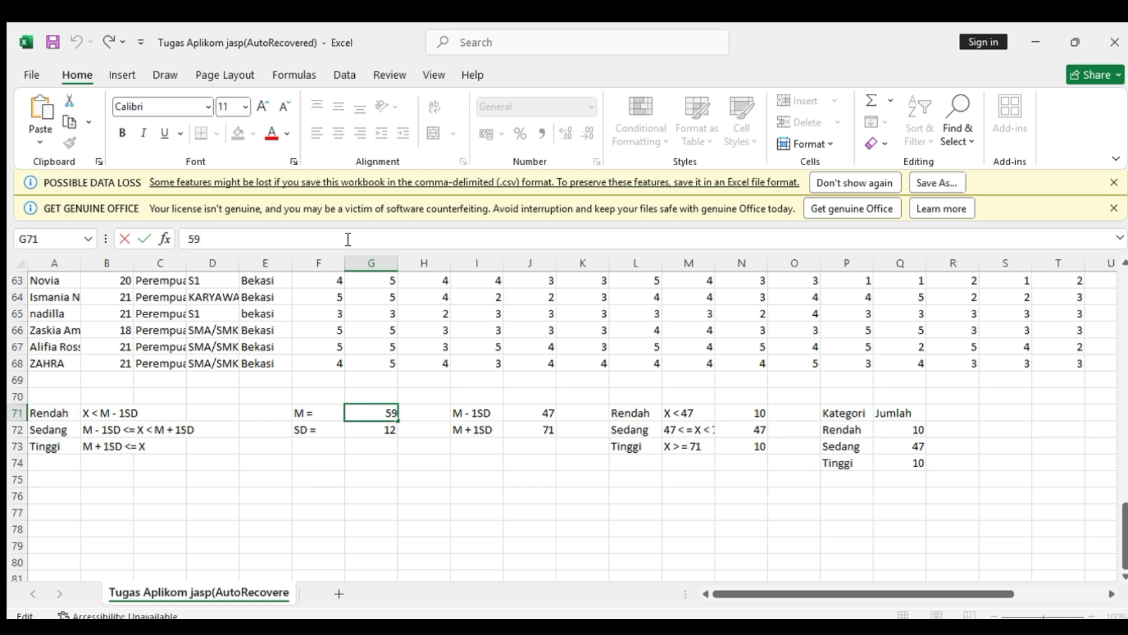
pyautogui.press('BackSpace')
pyautogui.press('BackSpace')
pyautogui.write('=')
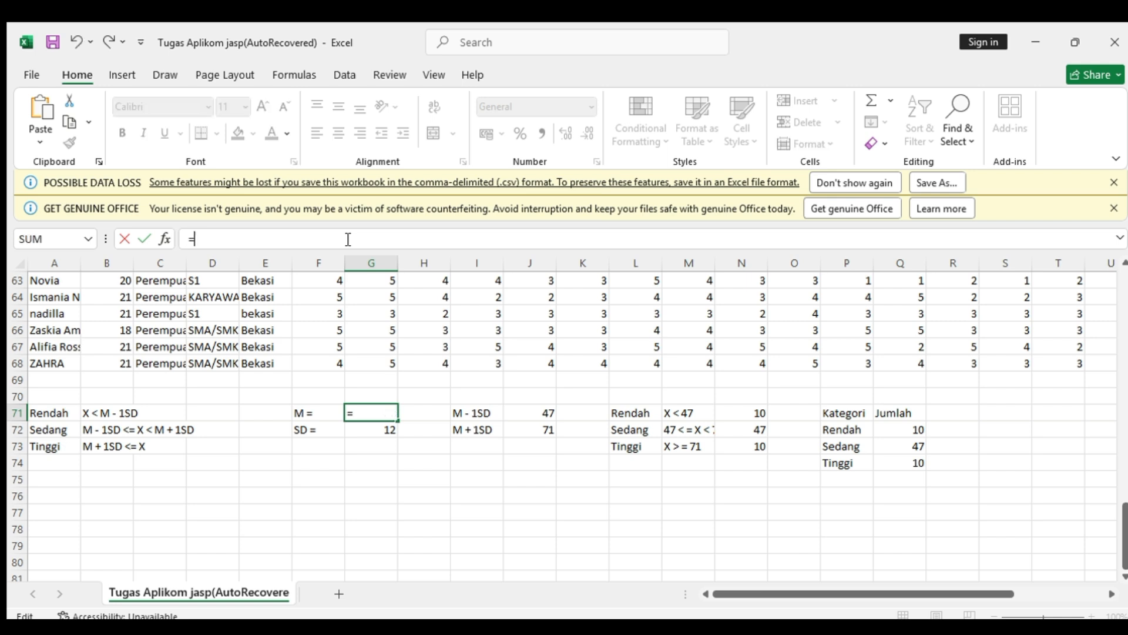
pyautogui.write('AVERAG')
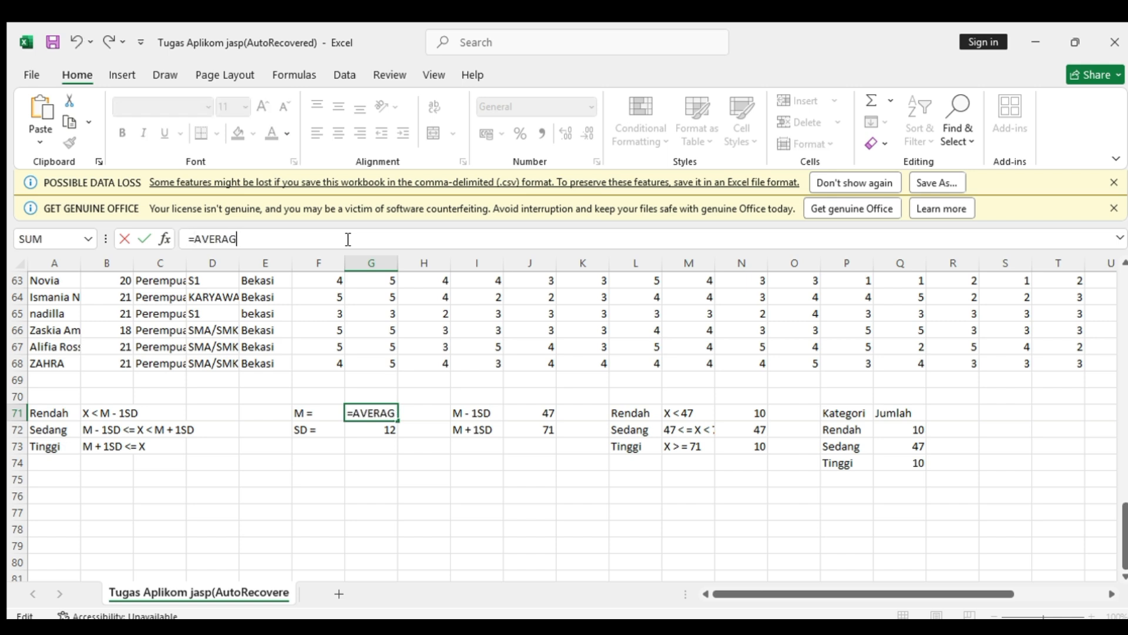
pyautogui.write('E(')
pyautogui.scroll(13, 578, 312)
pyautogui.hscroll(6, 579, 313)
pyautogui.scroll(8, 578, 312)
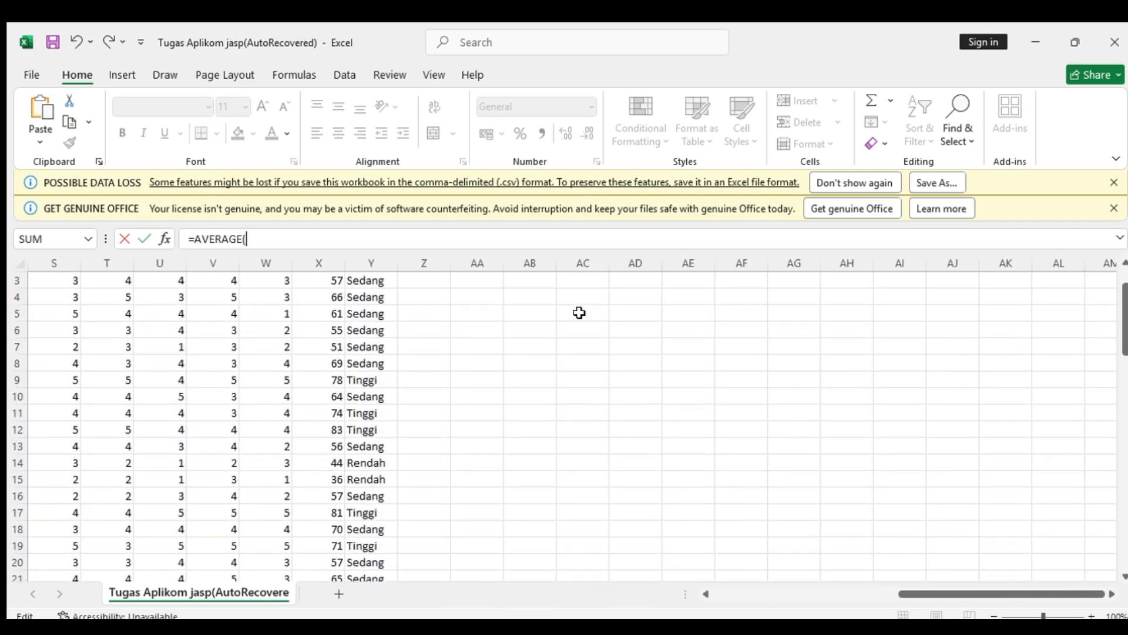
pyautogui.hscroll(-2, 578, 313)
pyautogui.click(438, 295)
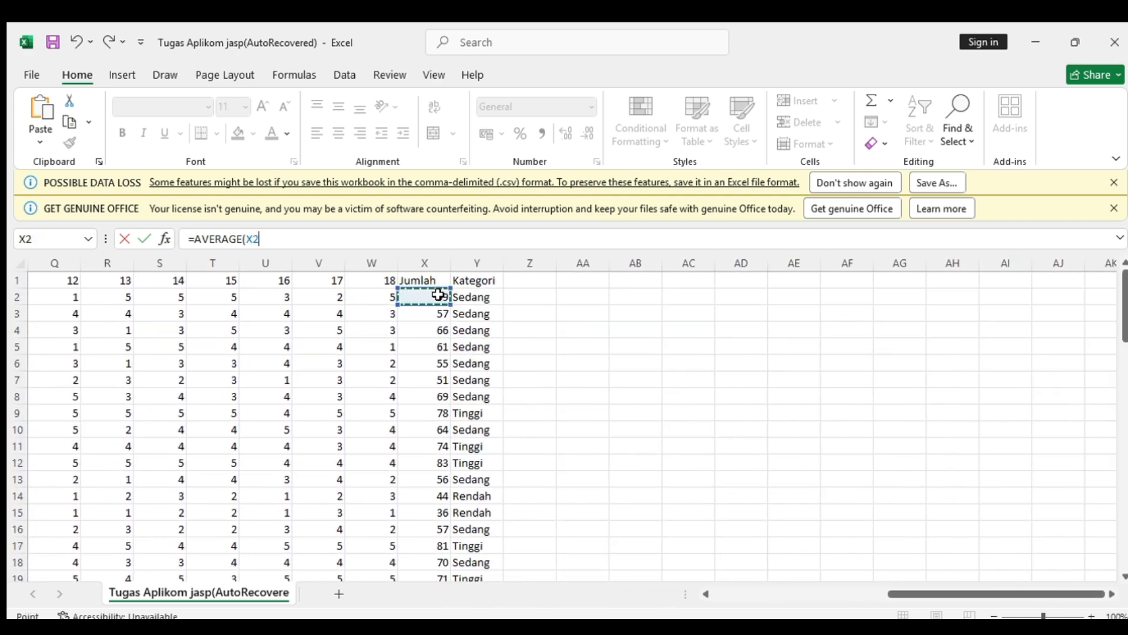
pyautogui.moveTo(431, 295); pyautogui.dragTo(433, 541)
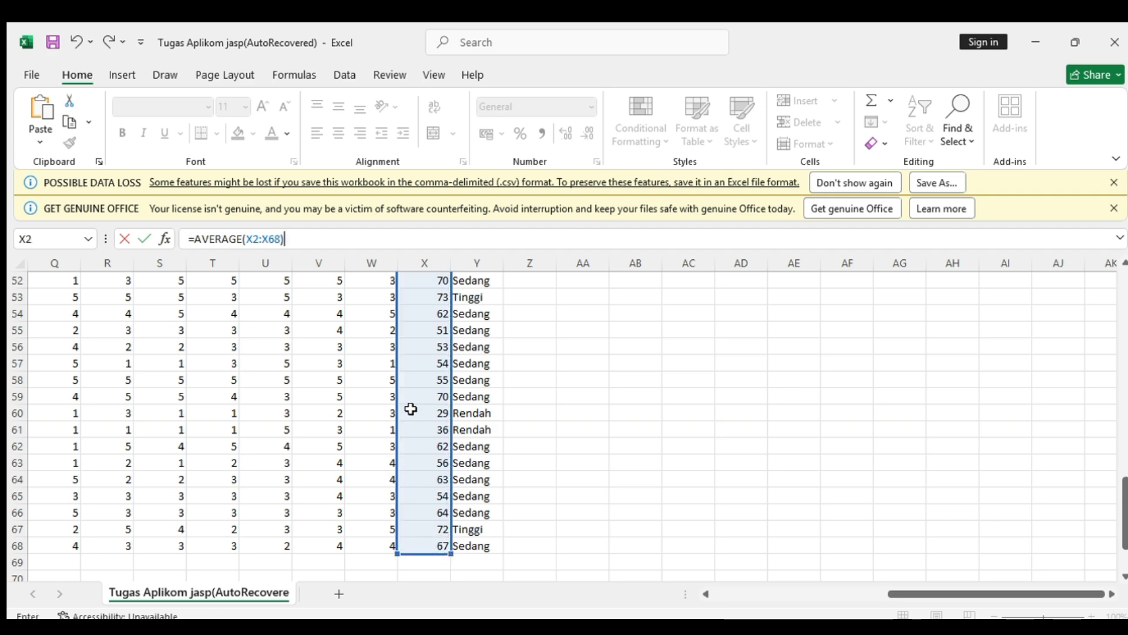
pyautogui.write(')')
pyautogui.hscroll(-5, 353, 402)
pyautogui.scroll(-9, 352, 402)
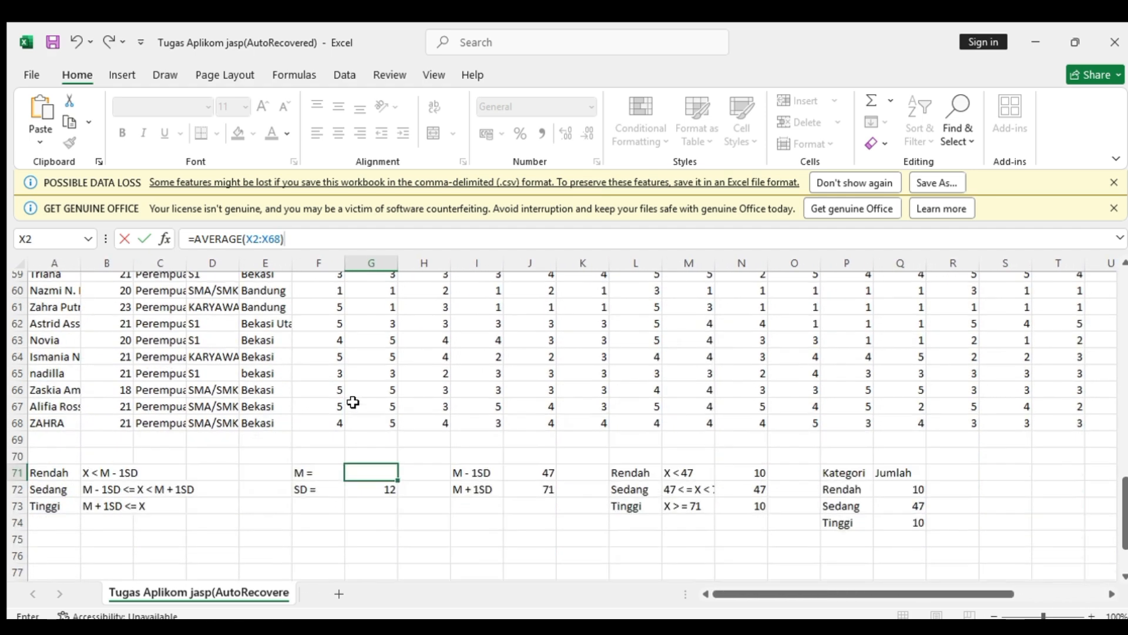
pyautogui.scroll(3, 352, 401)
pyautogui.scroll(4, 352, 402)
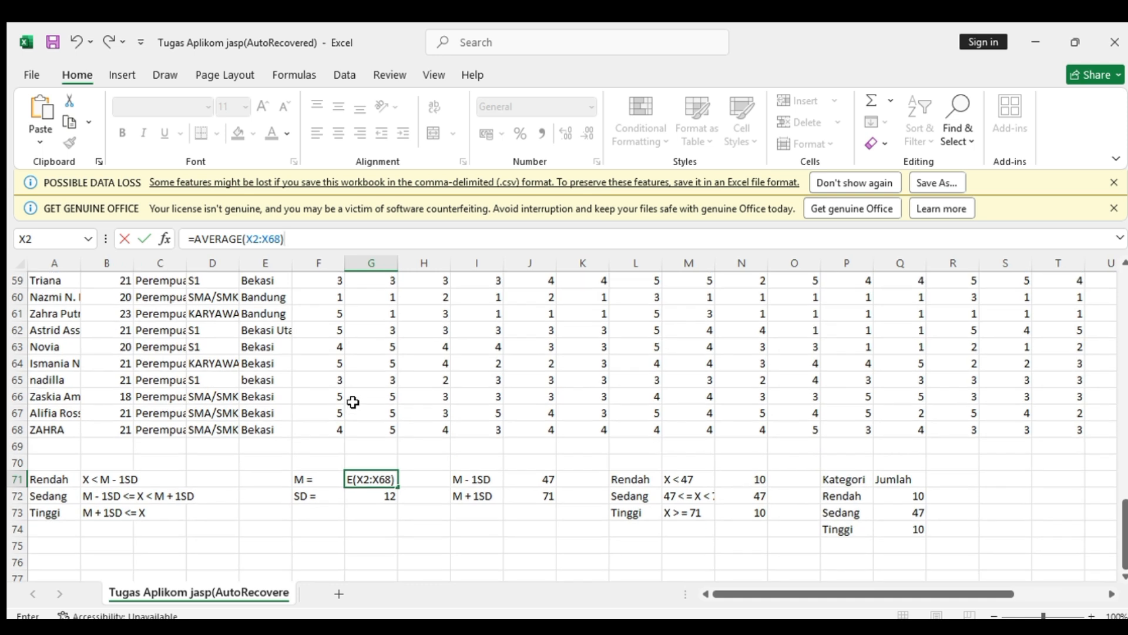
pyautogui.press('Return')
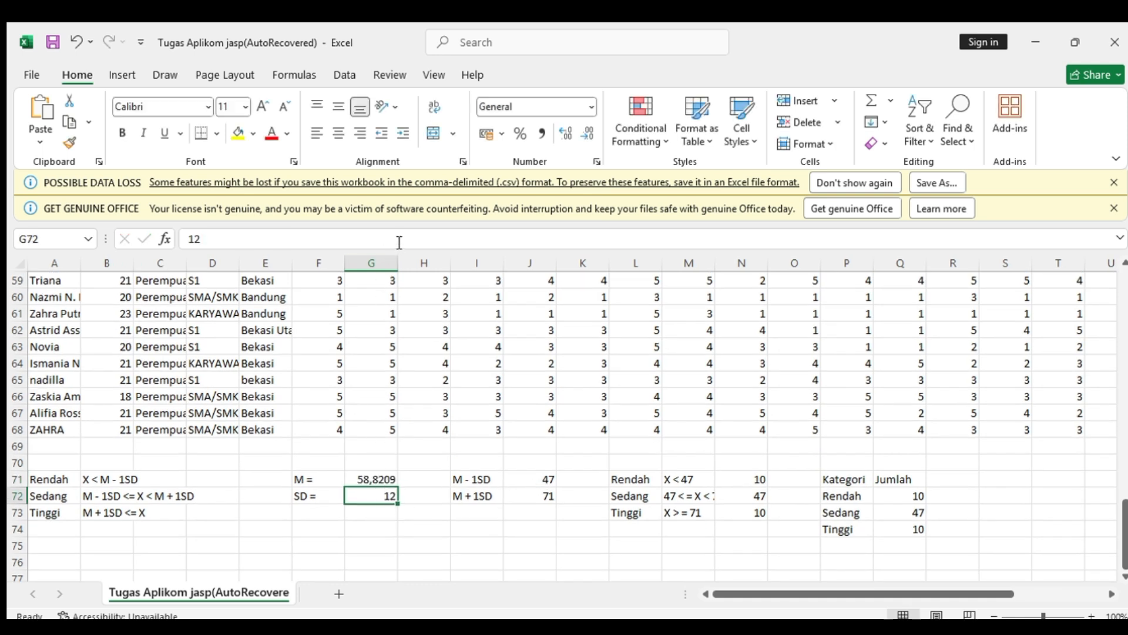
# Step: Replace the standard deviation value beside "SD =" in G72 with the formula =STDEV(X2:X68)
pyautogui.press('BackSpace')
pyautogui.write('=')
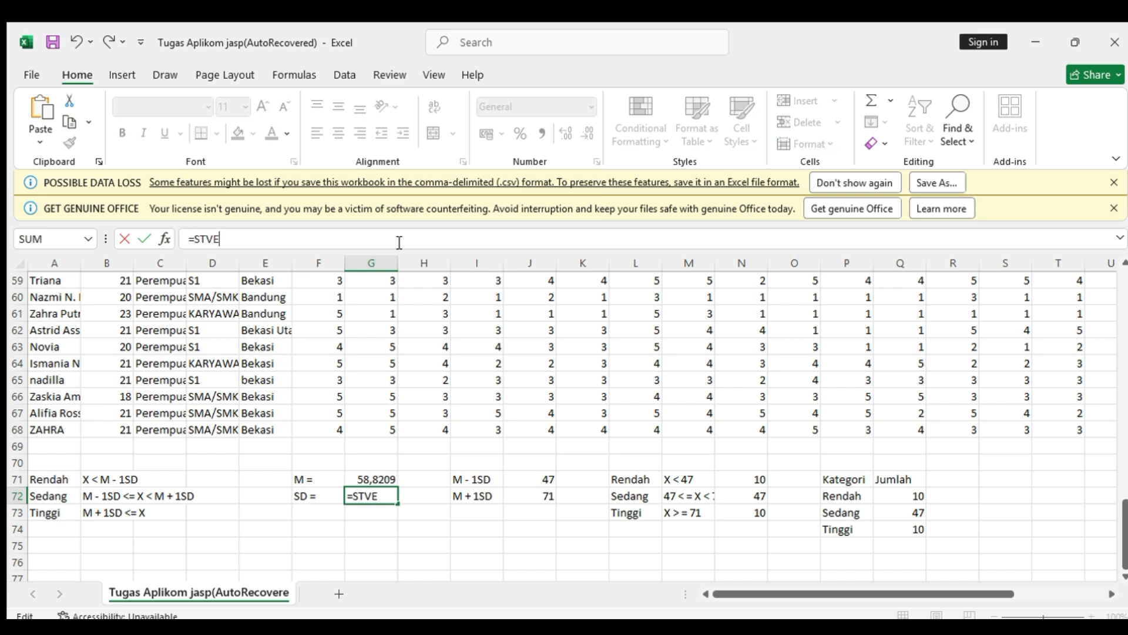
pyautogui.write('STDEV(')
pyautogui.hscroll(4, 757, 406)
pyautogui.scroll(16, 757, 406)
pyautogui.scroll(4, 758, 406)
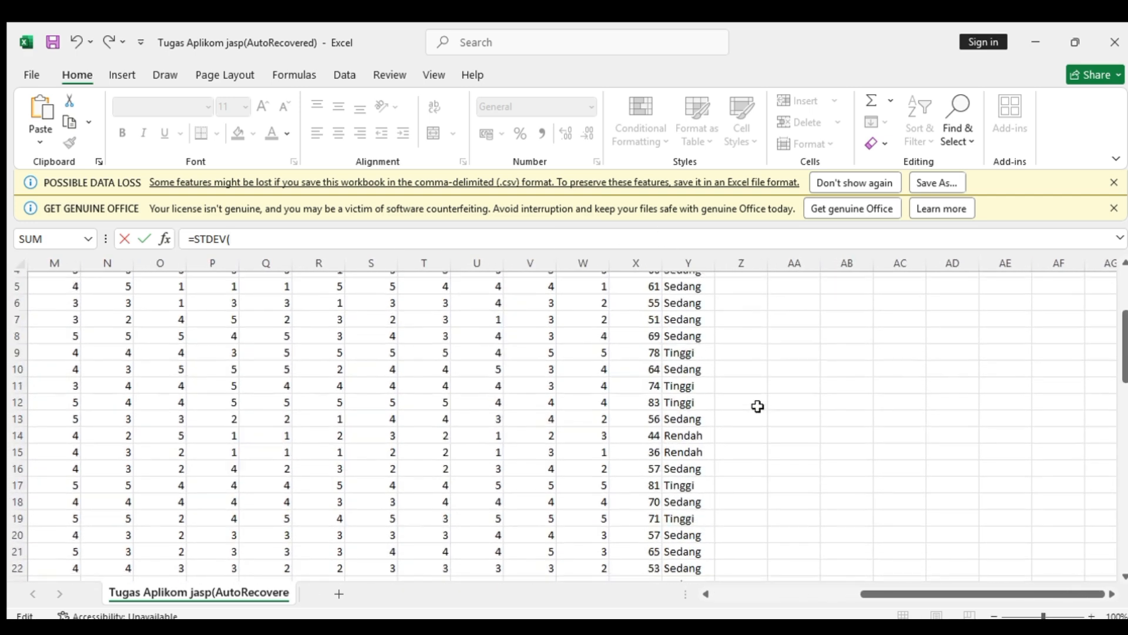
pyautogui.moveTo(633, 298); pyautogui.dragTo(647, 523)
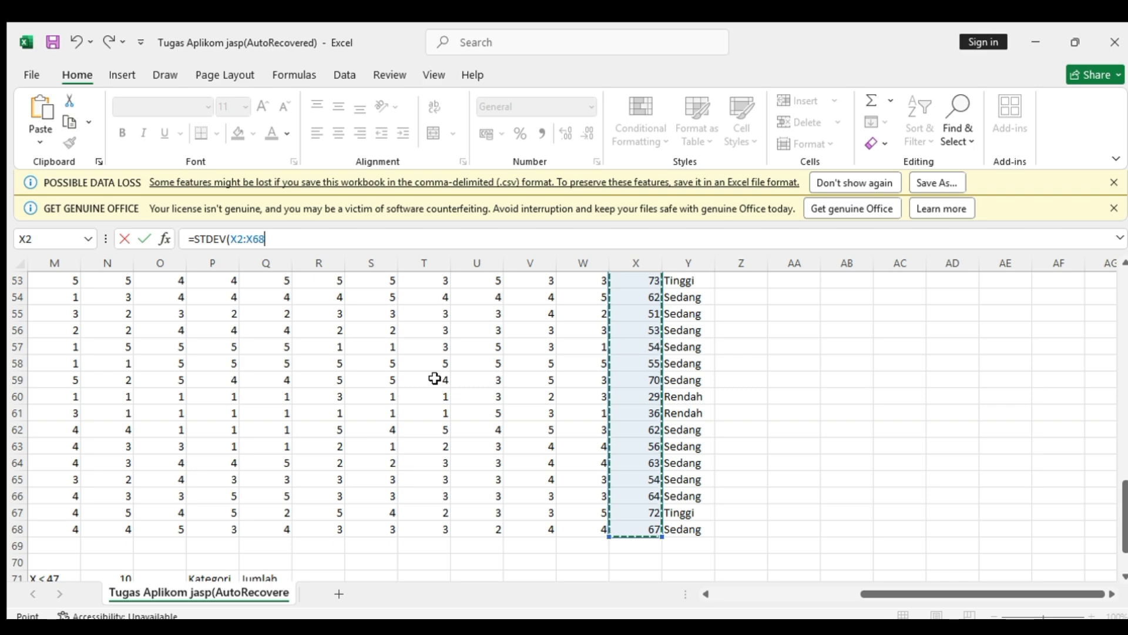
pyautogui.write(')')
pyautogui.press('Return')
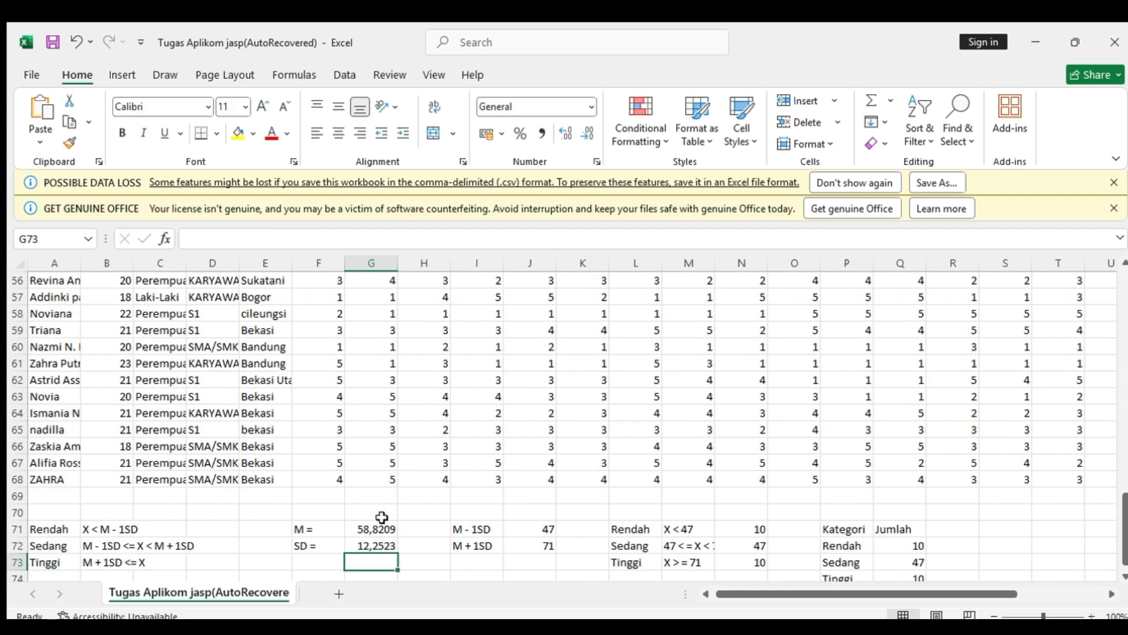
# Step: Reduce the displayed decimals of the mean and standard deviation in G71:G72 to whole numbers
pyautogui.click(374, 531)
pyautogui.moveTo(374, 531); pyautogui.dragTo(374, 541)
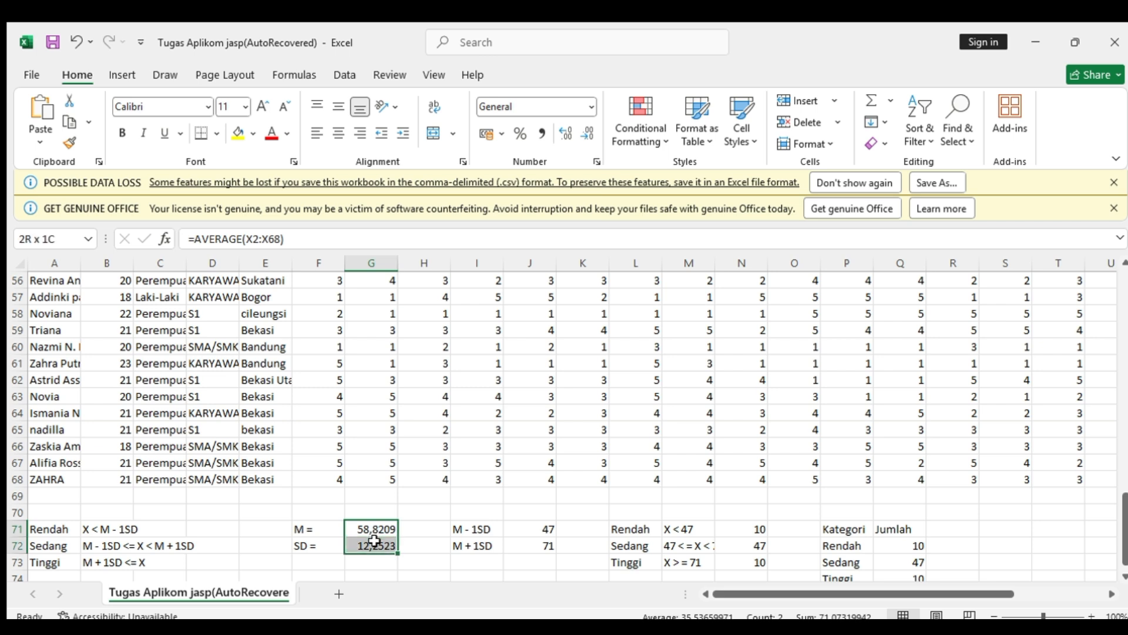
pyautogui.click(587, 130)
pyautogui.click(587, 134)
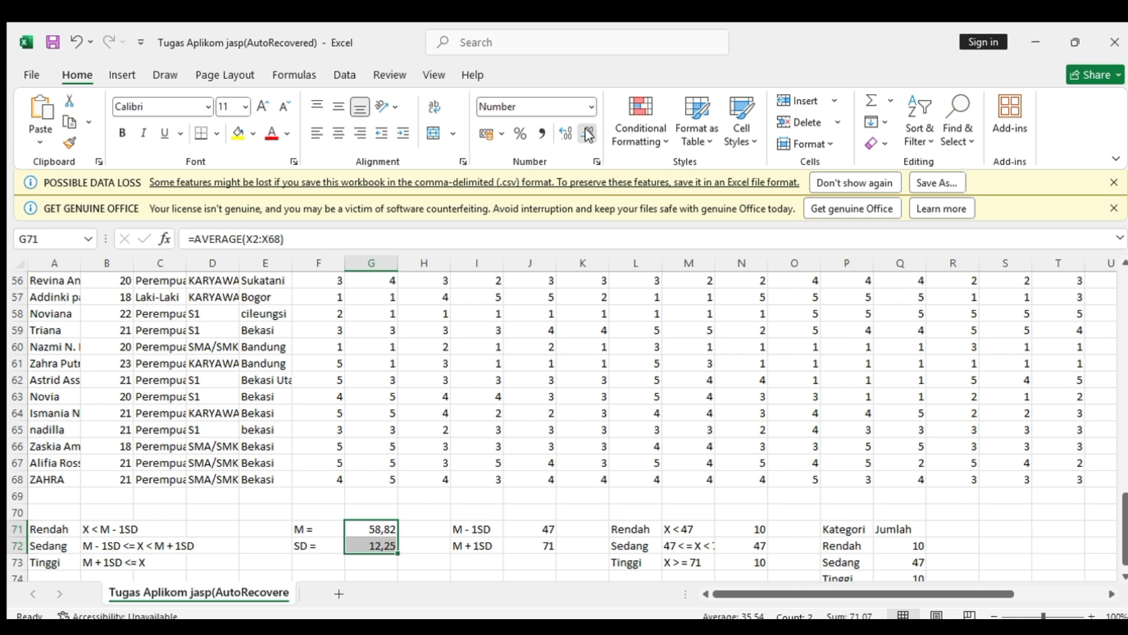
pyautogui.click(589, 135)
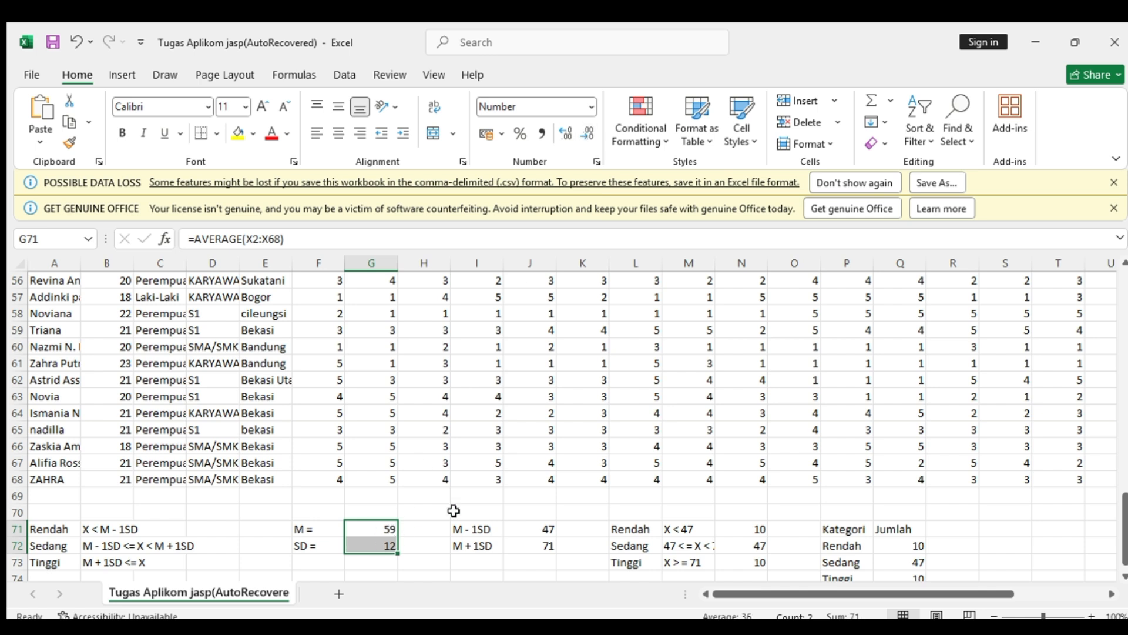
# Step: Replace the M - 1SD value in J71 with the formula =G71-G72
pyautogui.click(489, 528)
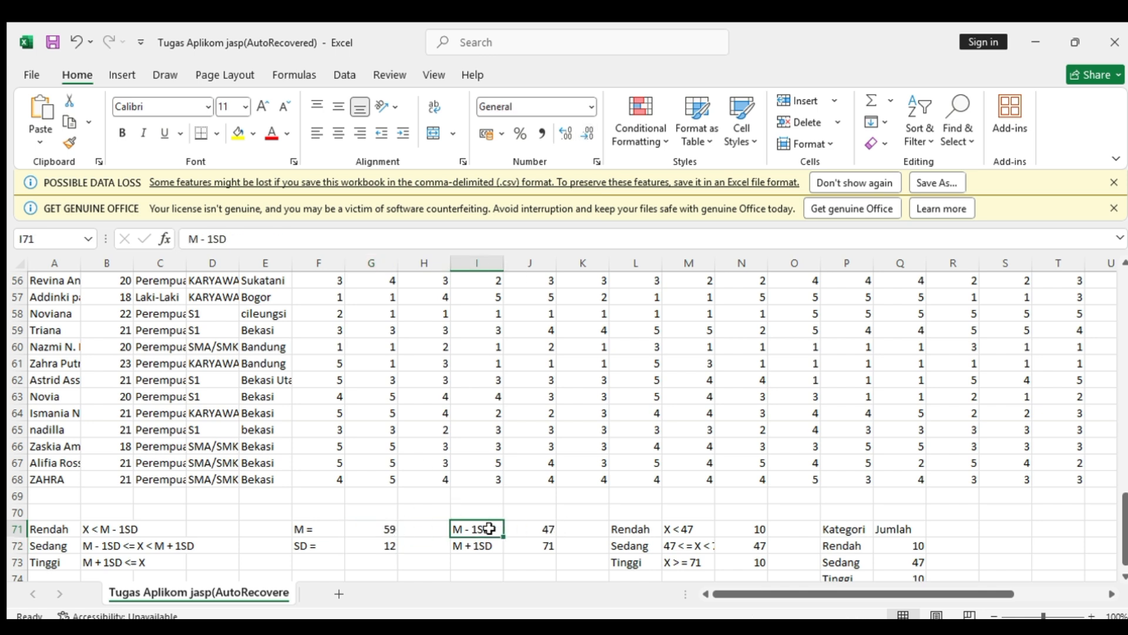
pyautogui.click(530, 528)
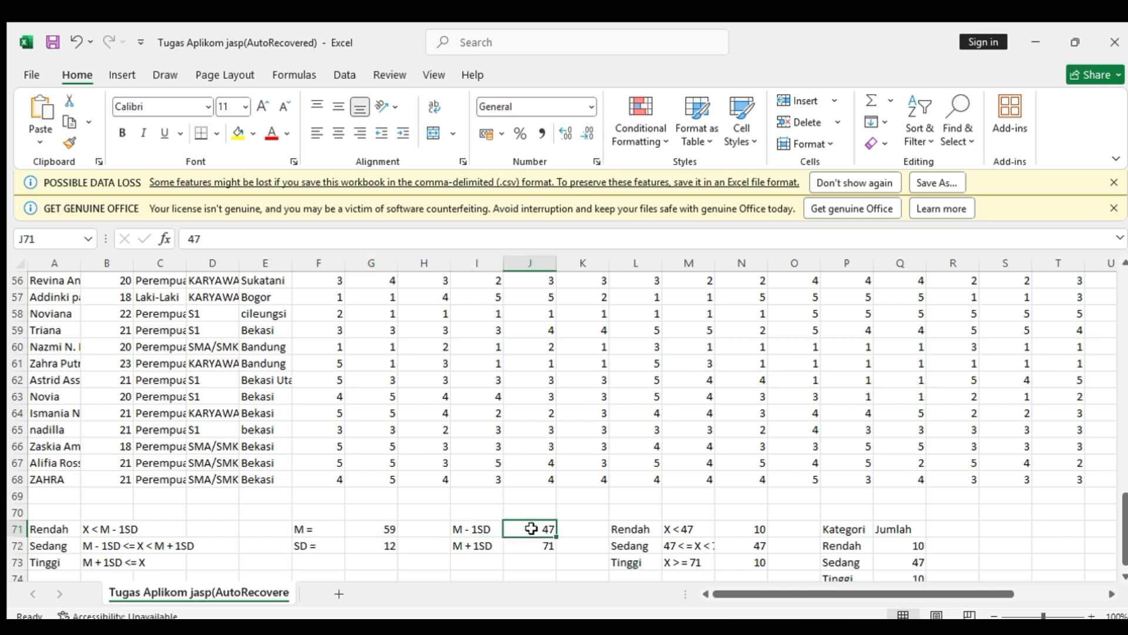
pyautogui.click(370, 244)
pyautogui.press('BackSpace')
pyautogui.write('=')
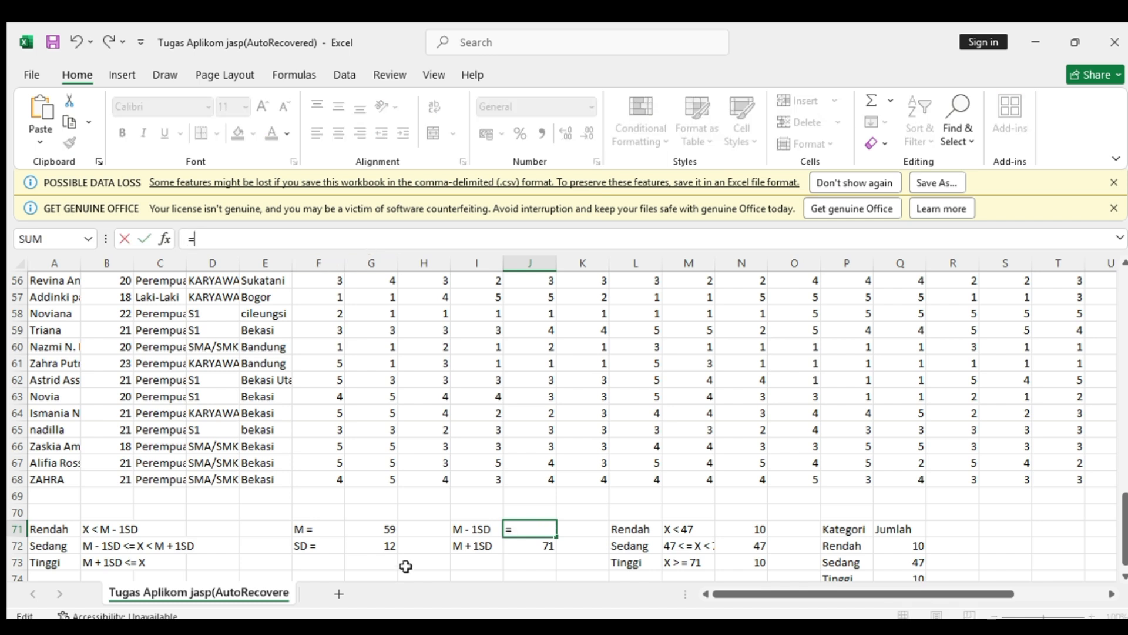
pyautogui.click(382, 531)
pyautogui.write('-')
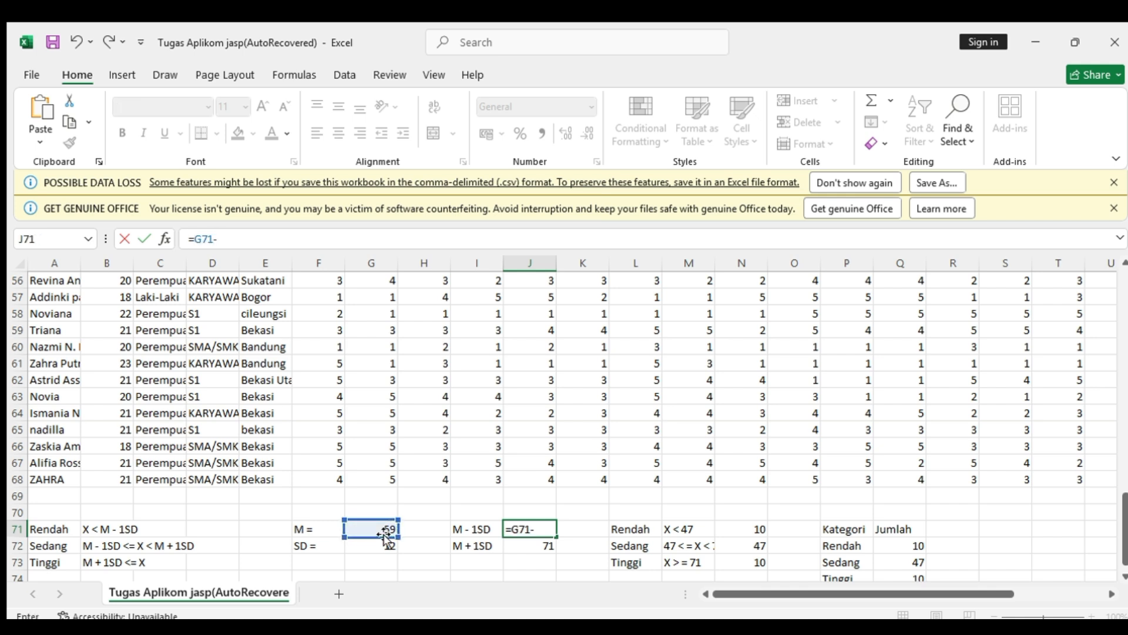
pyautogui.click(381, 546)
pyautogui.press('Return')
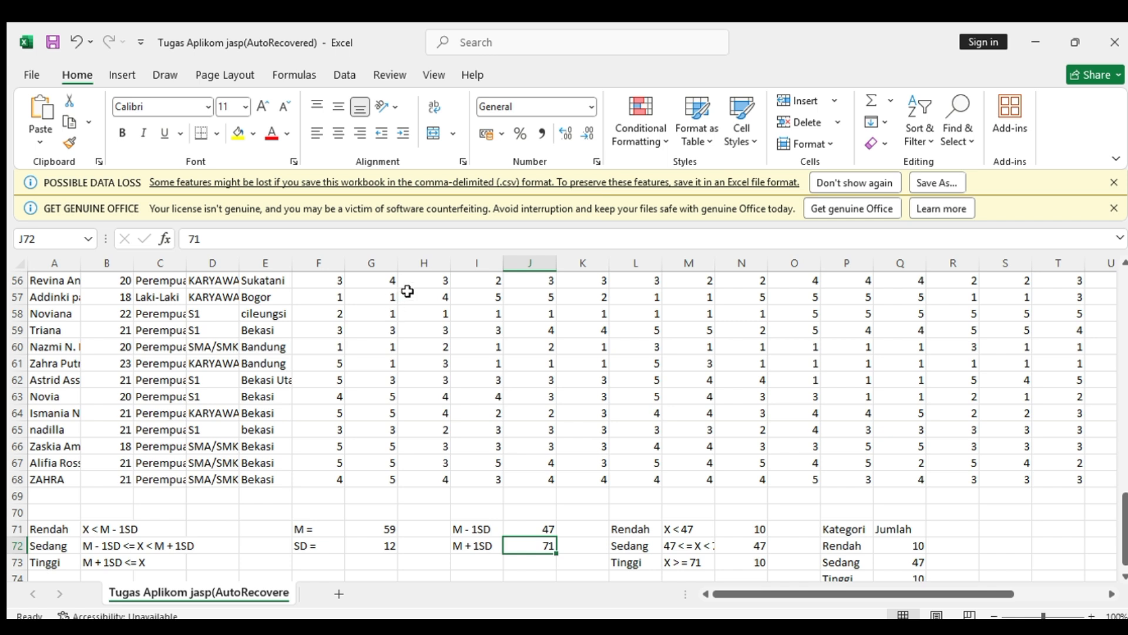
# Step: Replace the M + 1SD value in J72 with the formula =G71+G72
pyautogui.press('BackSpace')
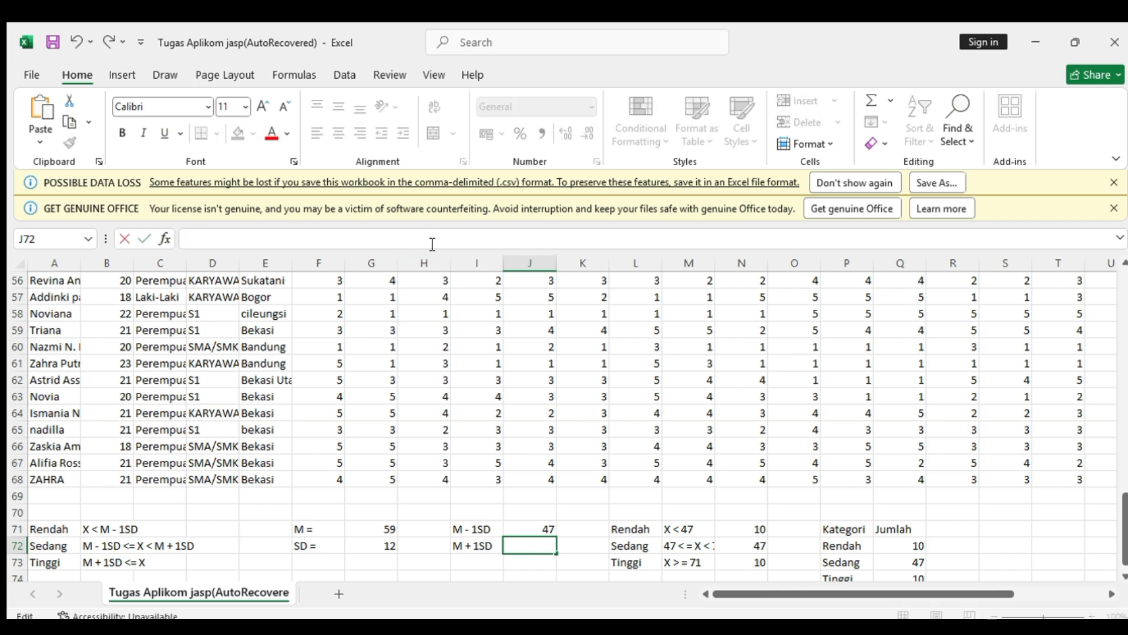
pyautogui.write('=')
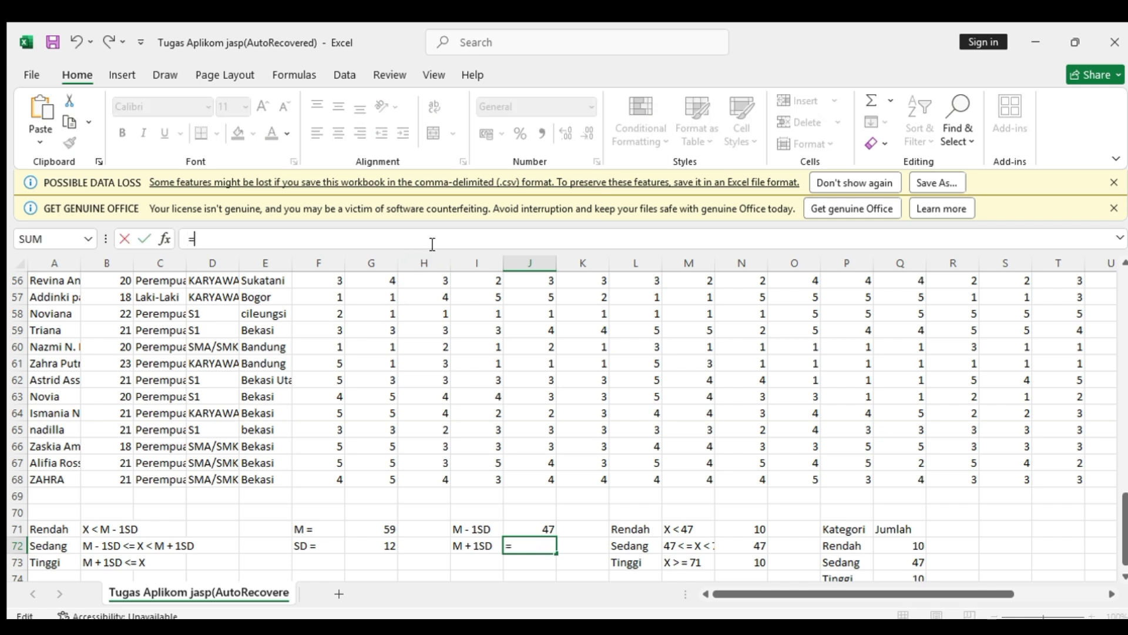
pyautogui.click(383, 531)
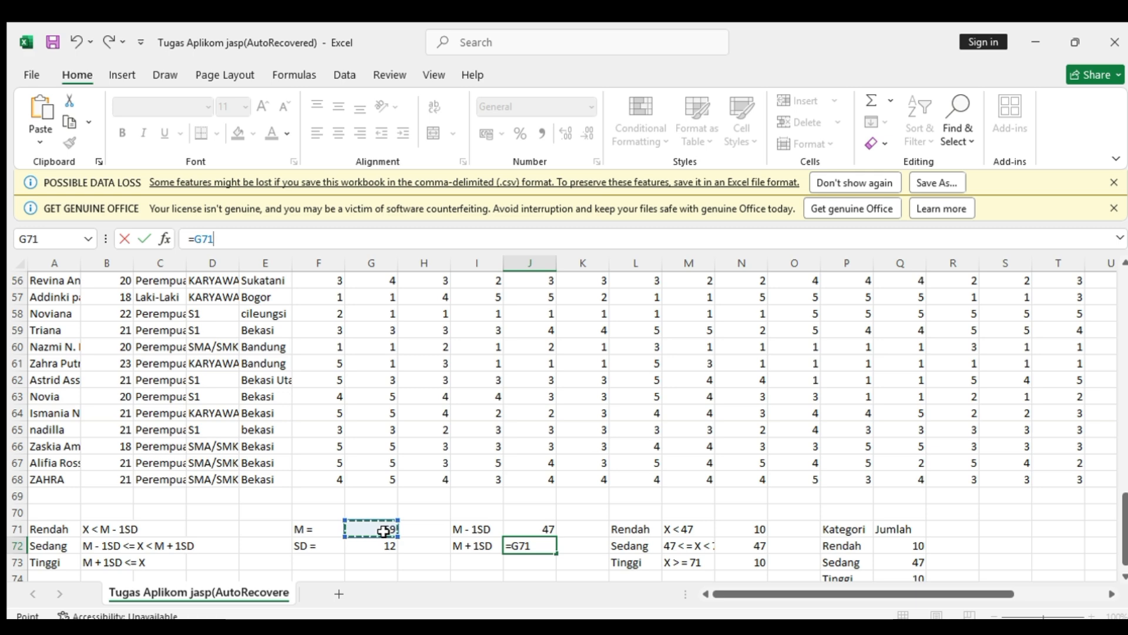
pyautogui.write('+')
pyautogui.click(387, 546)
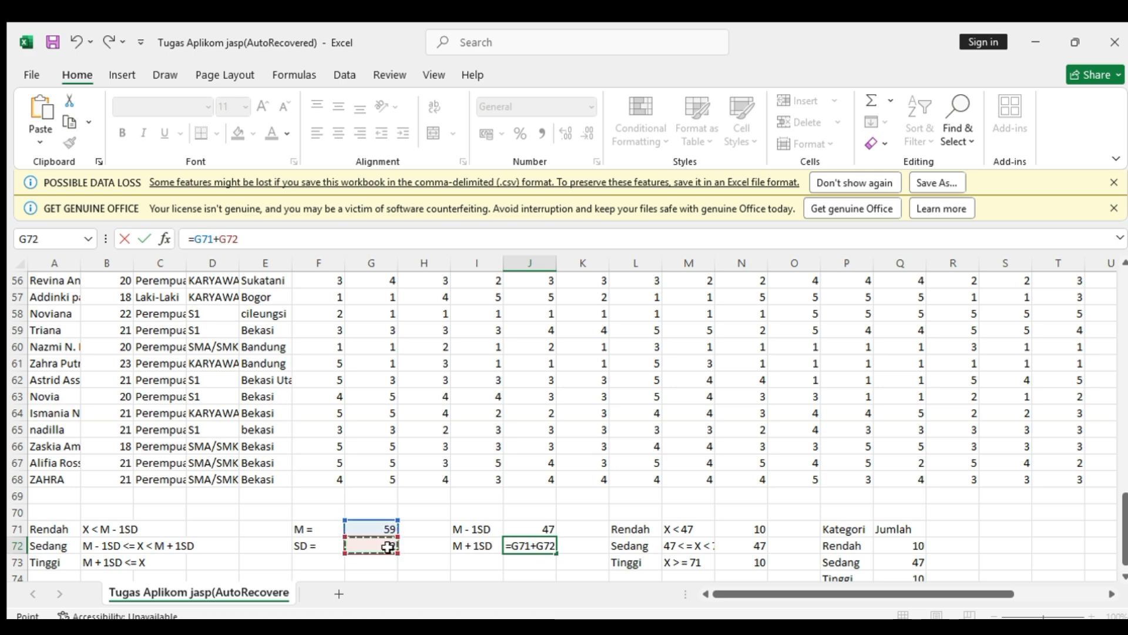
pyautogui.press('Return')
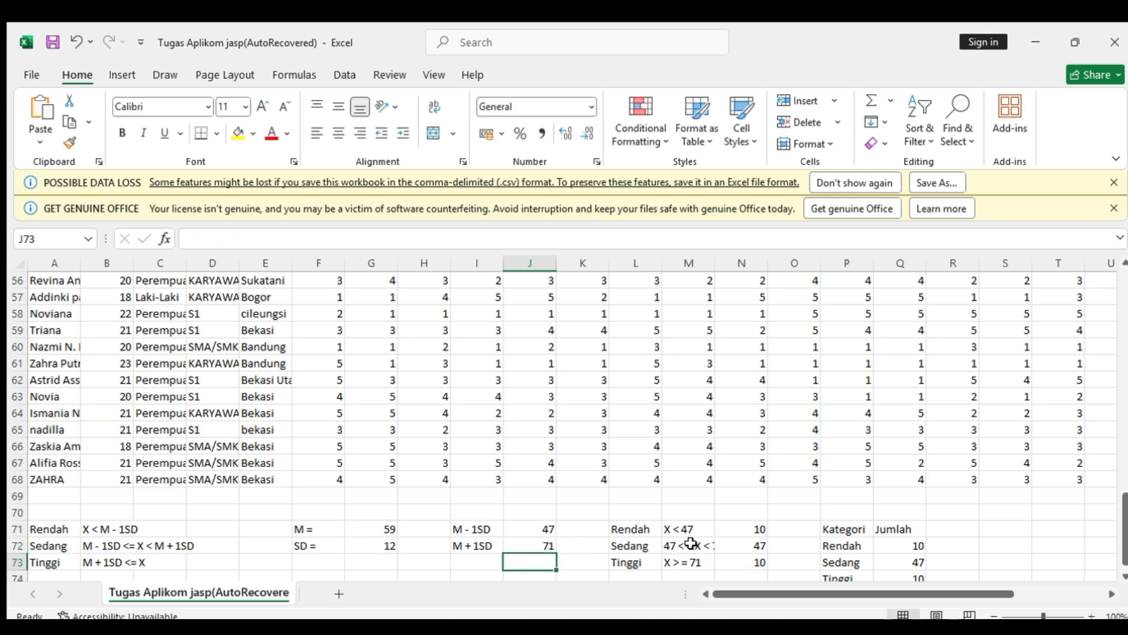
# Step: Examine the score-range definitions for Rendah, Sedang and Tinggi in M71:M73
pyautogui.hscroll(1, 690, 544)
pyautogui.scroll(-3, 690, 543)
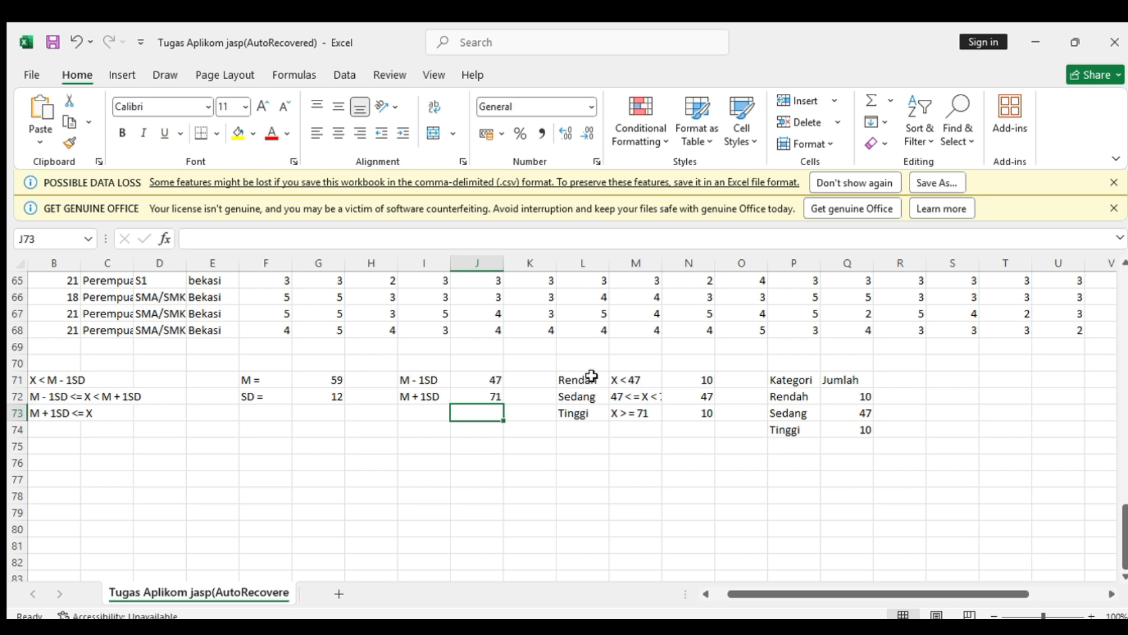
pyautogui.click(634, 381)
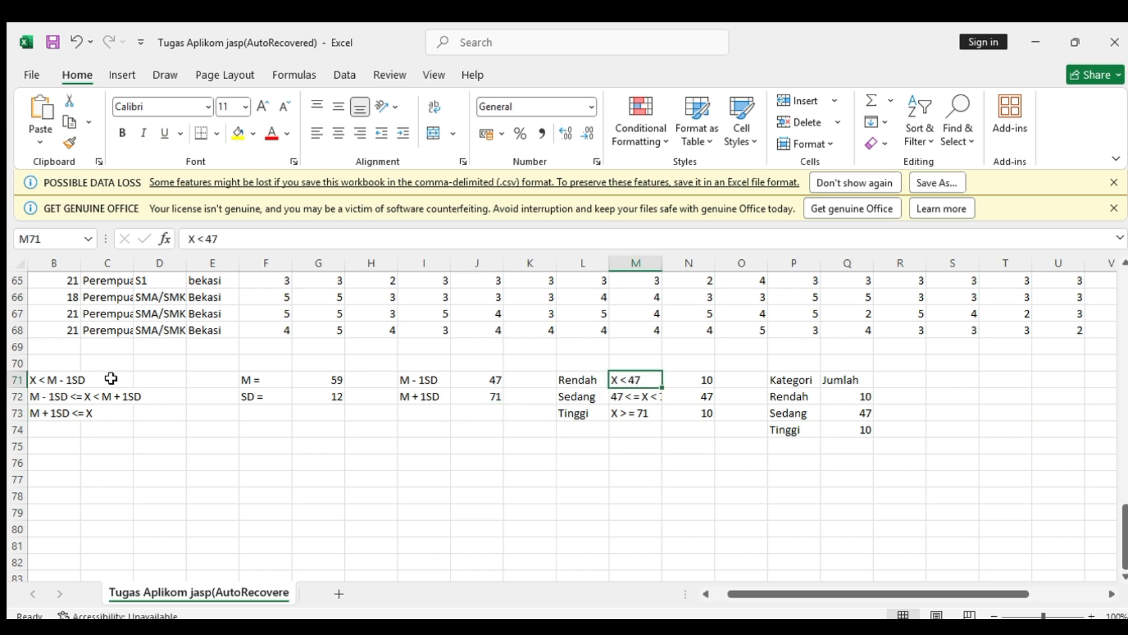
pyautogui.click(619, 399)
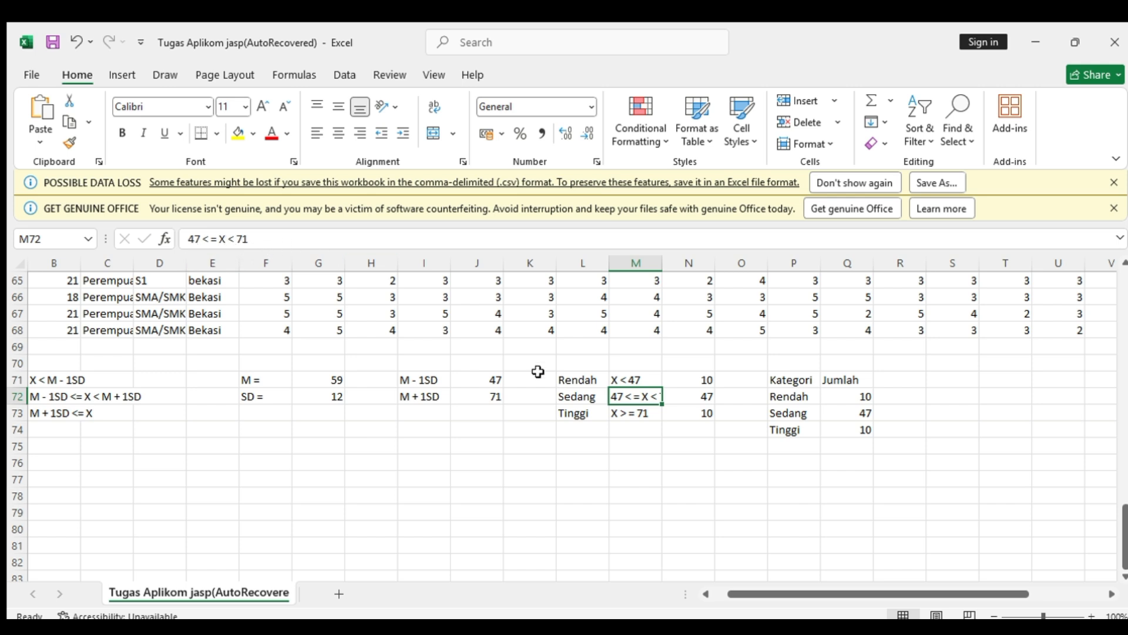
pyautogui.click(640, 418)
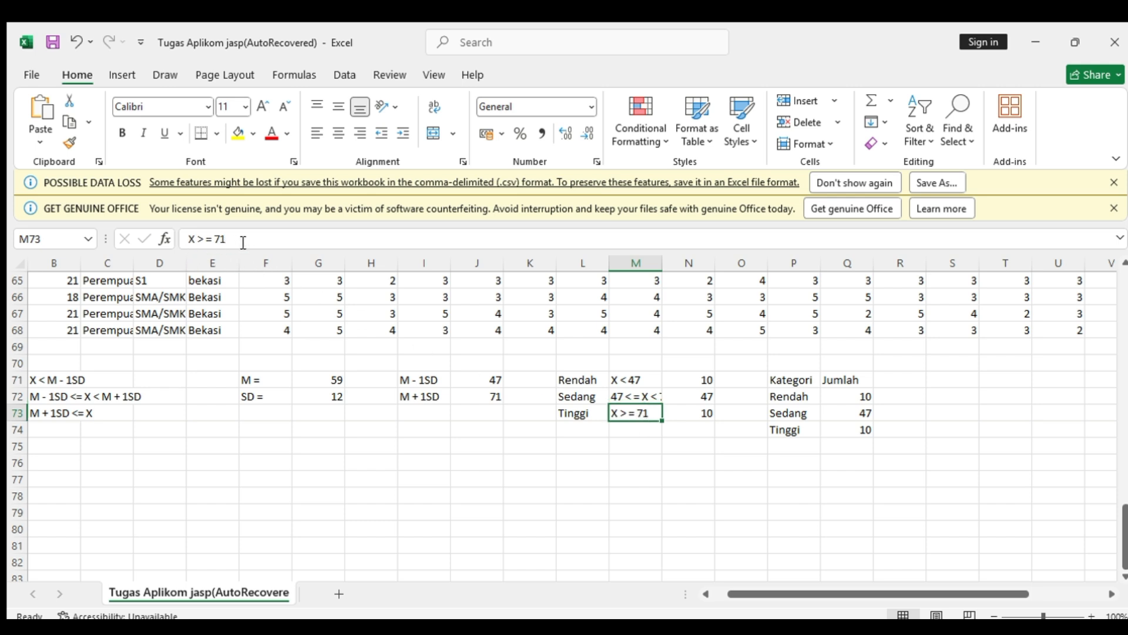
# Step: Inspect the category formula in Y2, the first respondent's cell under Kategori
pyautogui.click(697, 382)
pyautogui.scroll(18, 915, 372)
pyautogui.hscroll(4, 915, 373)
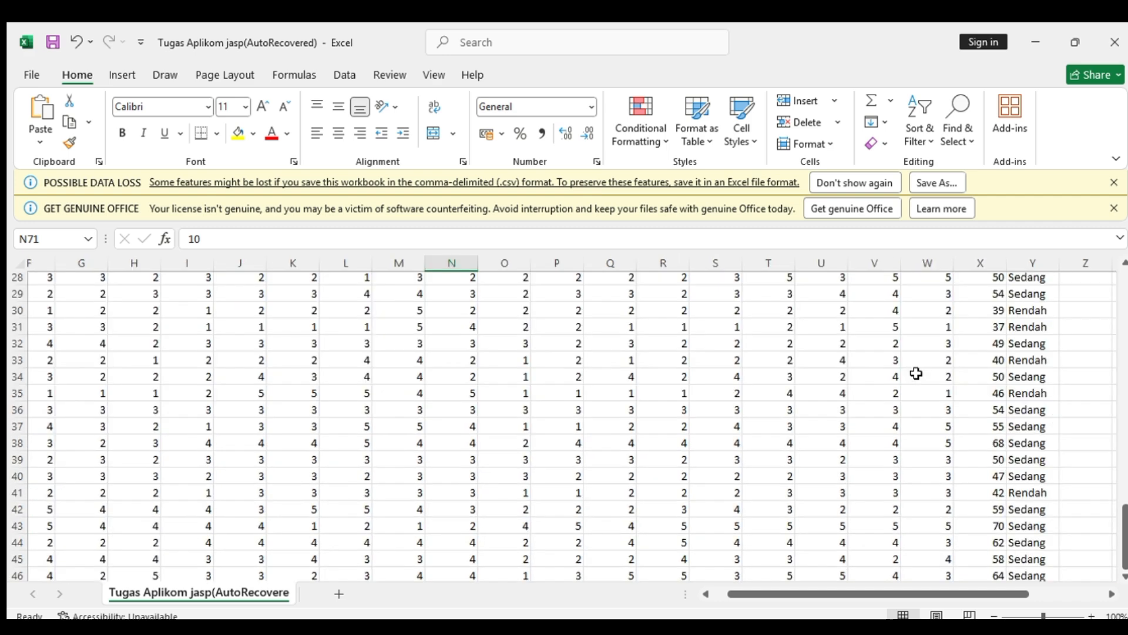
pyautogui.scroll(4, 916, 373)
pyautogui.hscroll(1, 916, 373)
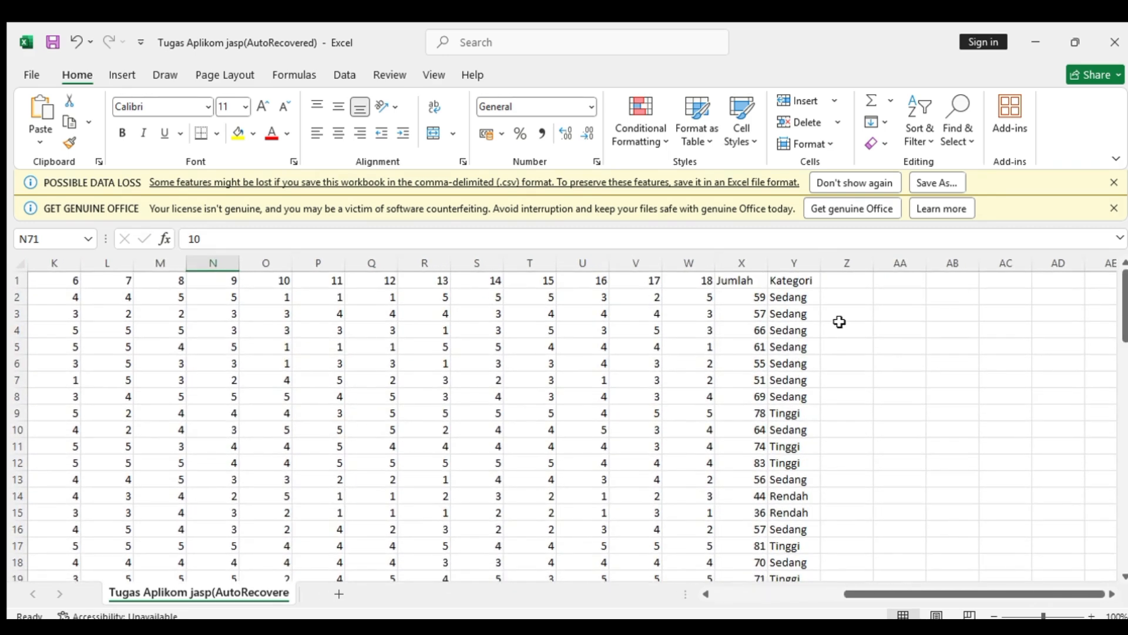
pyautogui.click(797, 302)
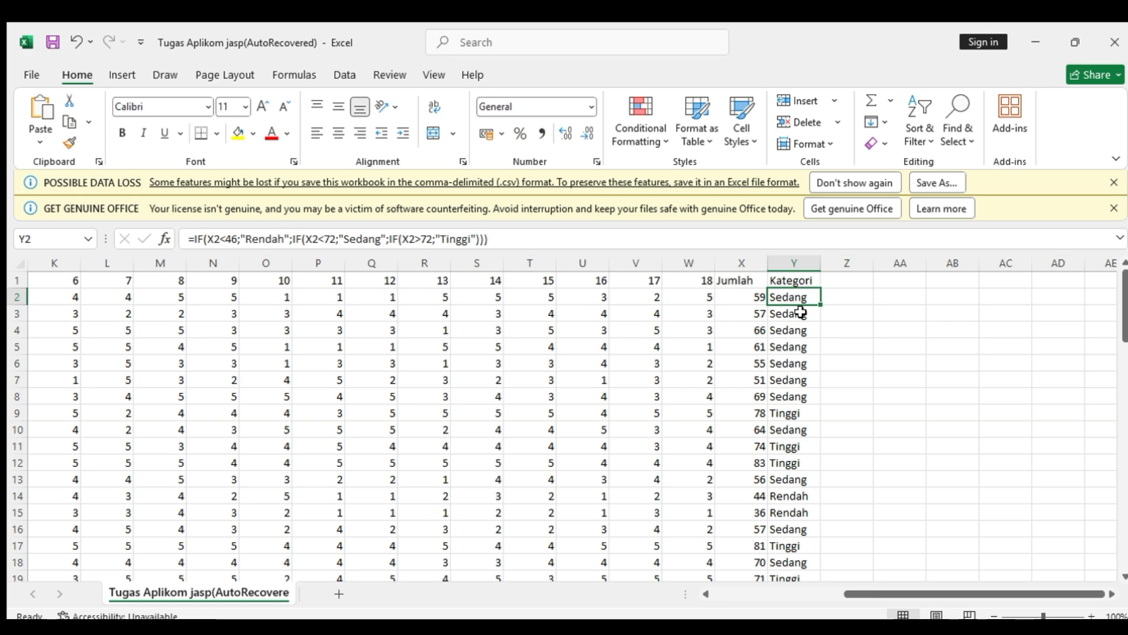
# Step: Review the Kategori column down to its last respondent and the category count tables below the data
pyautogui.scroll(-13, 810, 494)
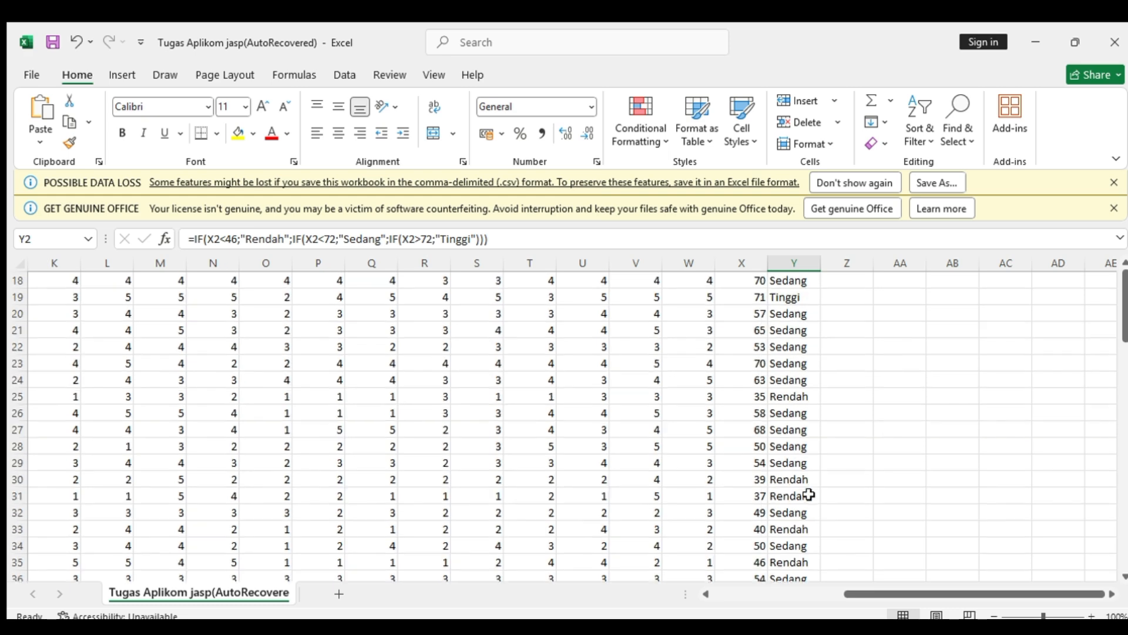
pyautogui.scroll(-11, 810, 495)
pyautogui.scroll(4, 808, 494)
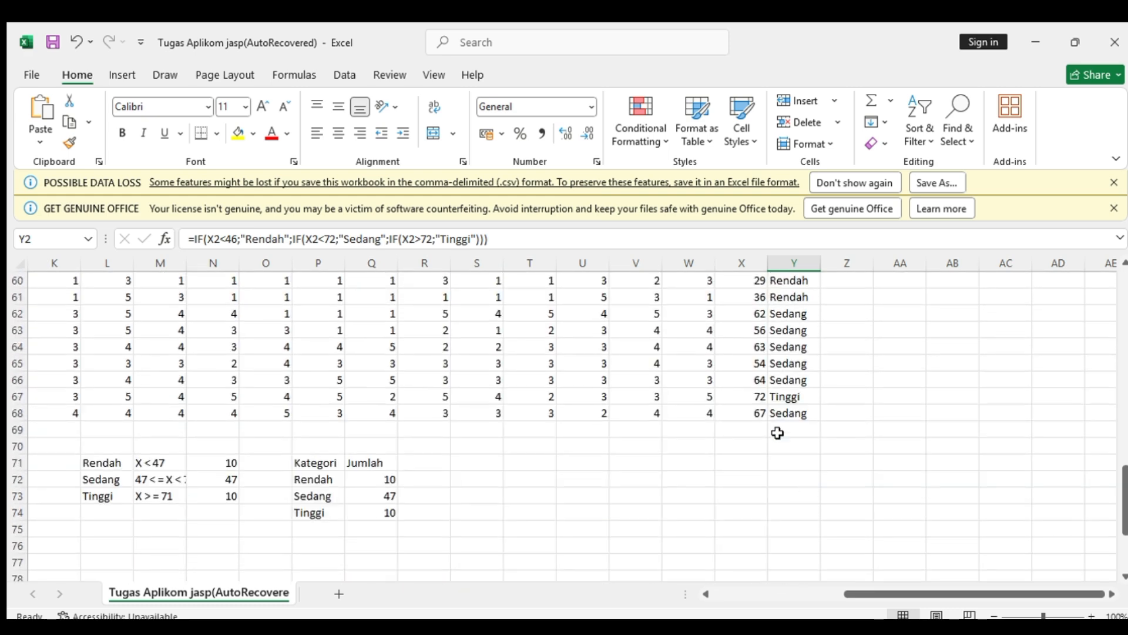
pyautogui.hscroll(-3, 489, 499)
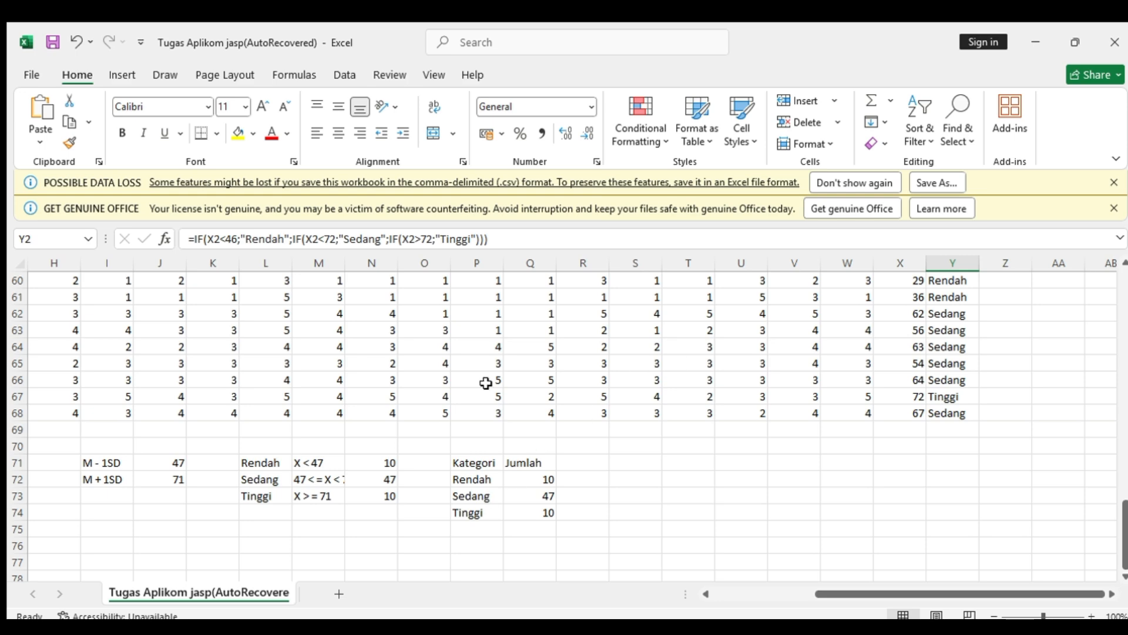
pyautogui.scroll(4, 813, 411)
pyautogui.scroll(-6, 813, 411)
pyautogui.hscroll(-3, 813, 411)
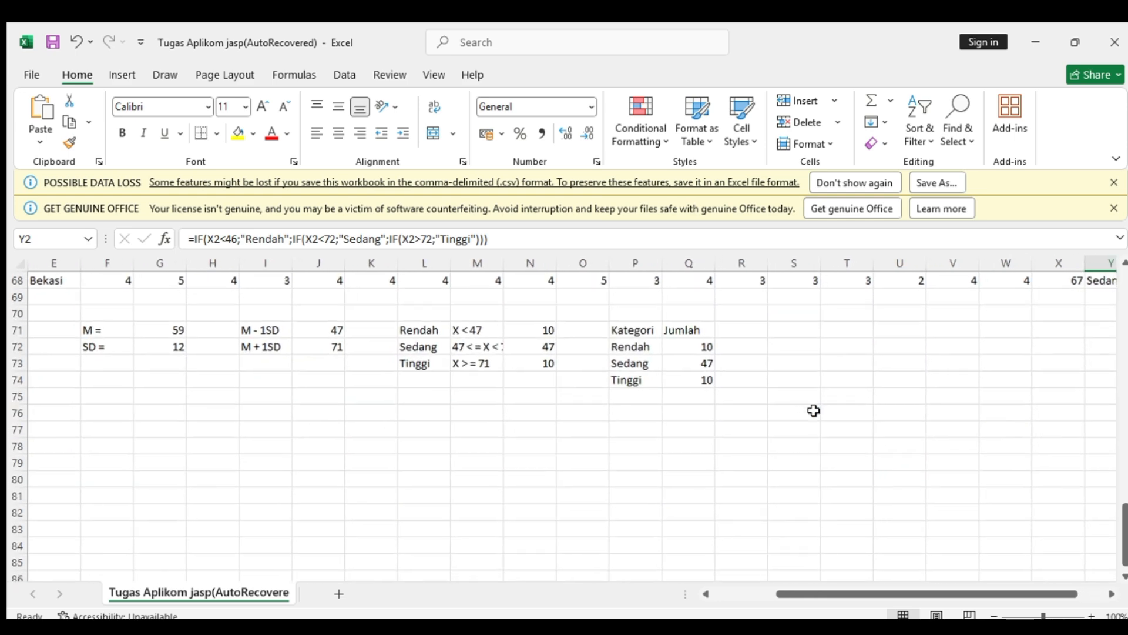
pyautogui.scroll(1, 814, 410)
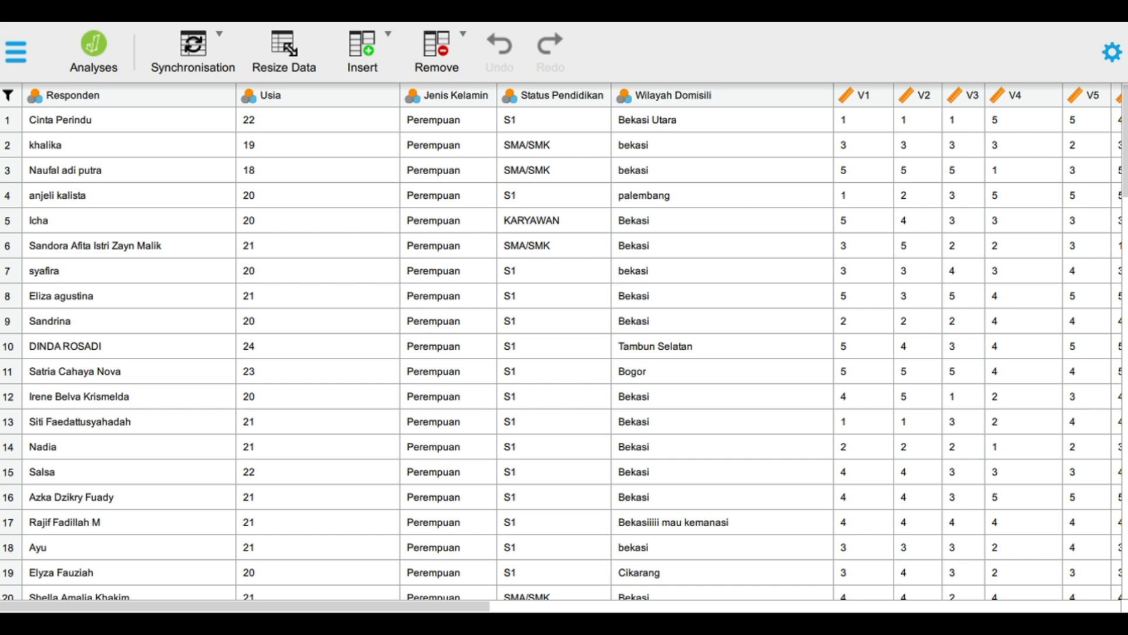
# Step: Switch to JASP and look through the dataset's columns from Responden to Kategori
pyautogui.hscroll(5, 541, 262)
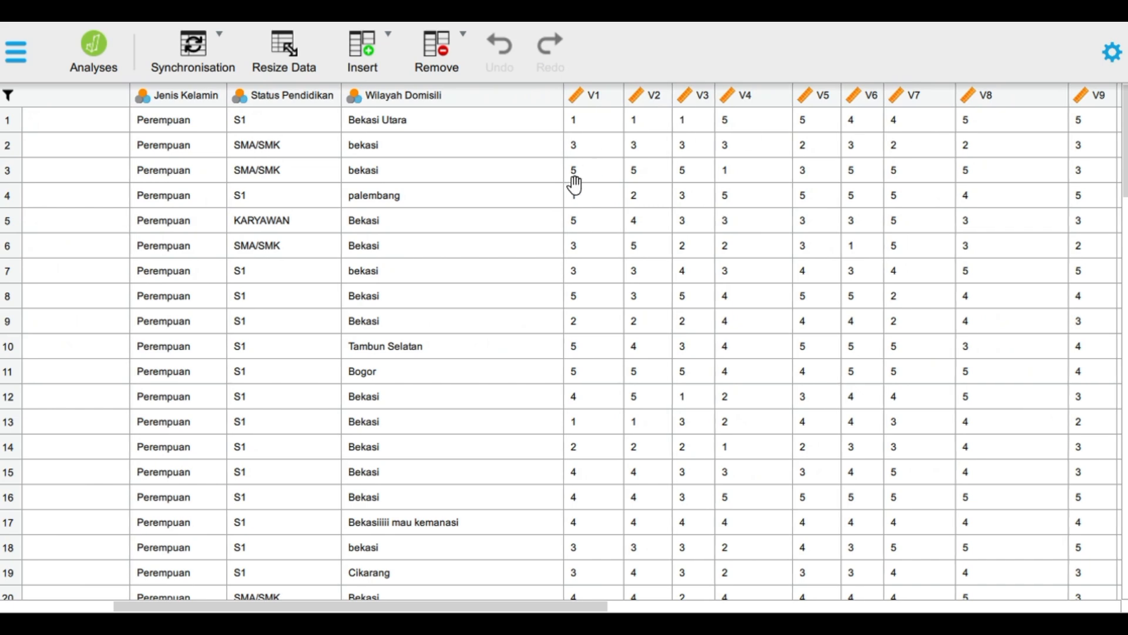
pyautogui.hscroll(10, 824, 241)
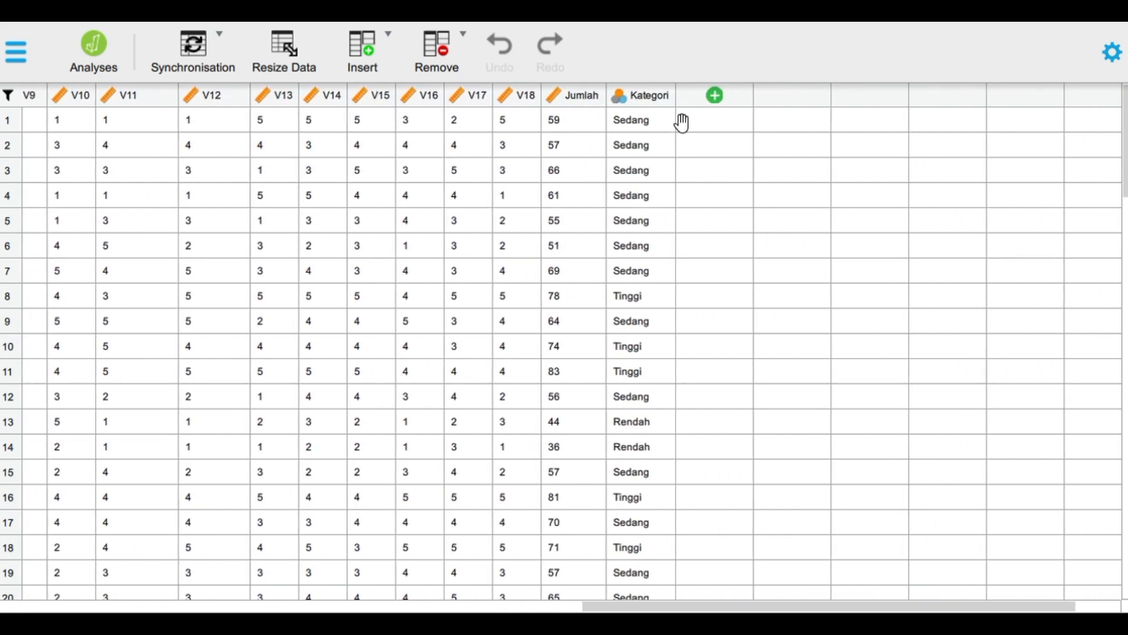
pyautogui.hscroll(-1, 319, 197)
pyautogui.hscroll(-15, 320, 197)
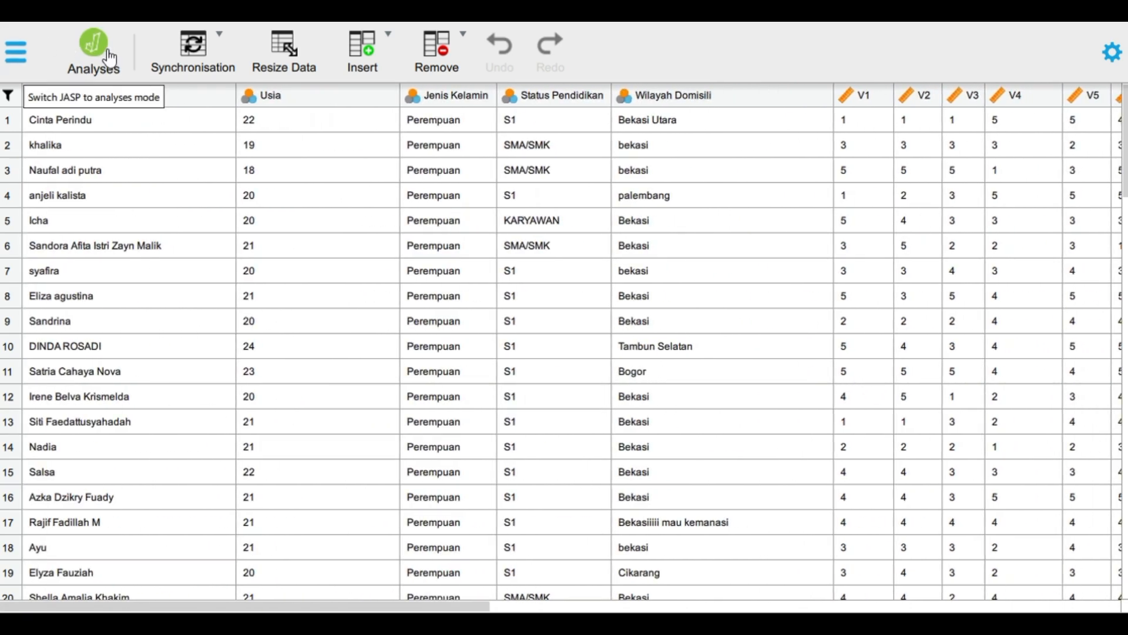
# Step: Show the analyses instead of the data, look at the available Regression analyses, and open the existing Correlation analysis
pyautogui.click(109, 54)
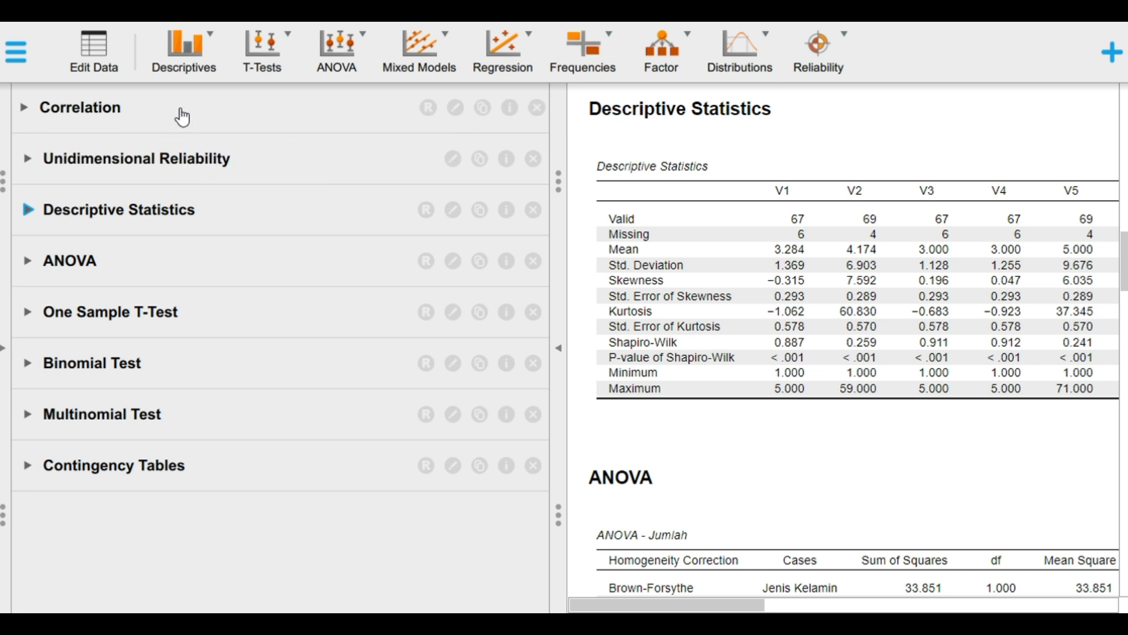
pyautogui.click(510, 65)
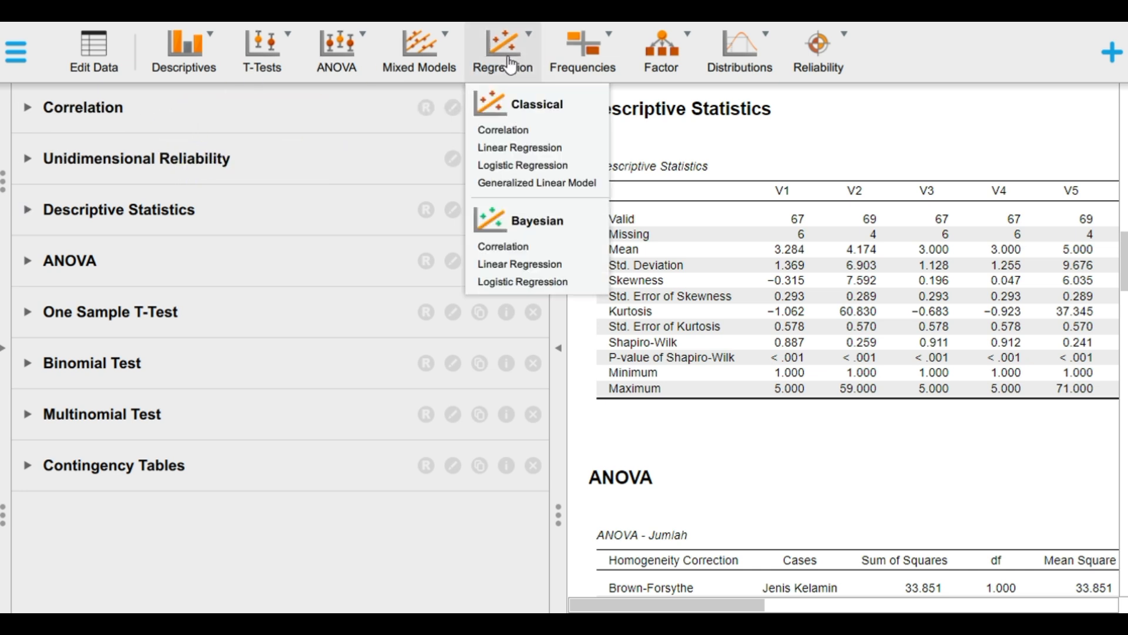
pyautogui.click(138, 113)
pyautogui.click(140, 115)
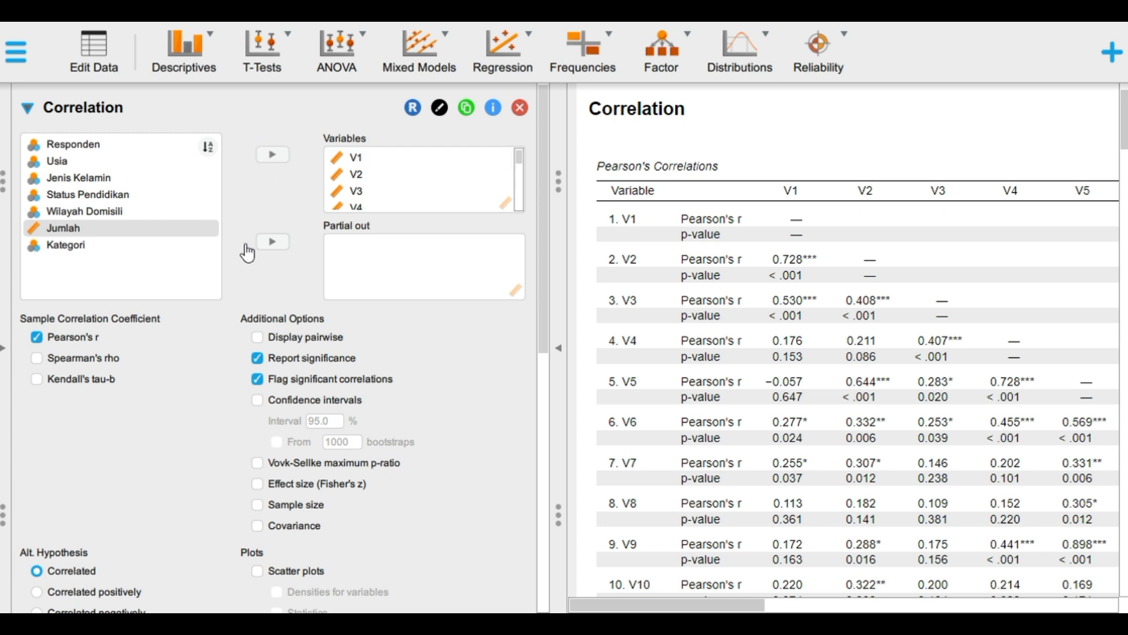
# Step: Review the Correlation analysis settings, including its Assumption Checks and the missing-values Options
pyautogui.scroll(-3, 191, 399)
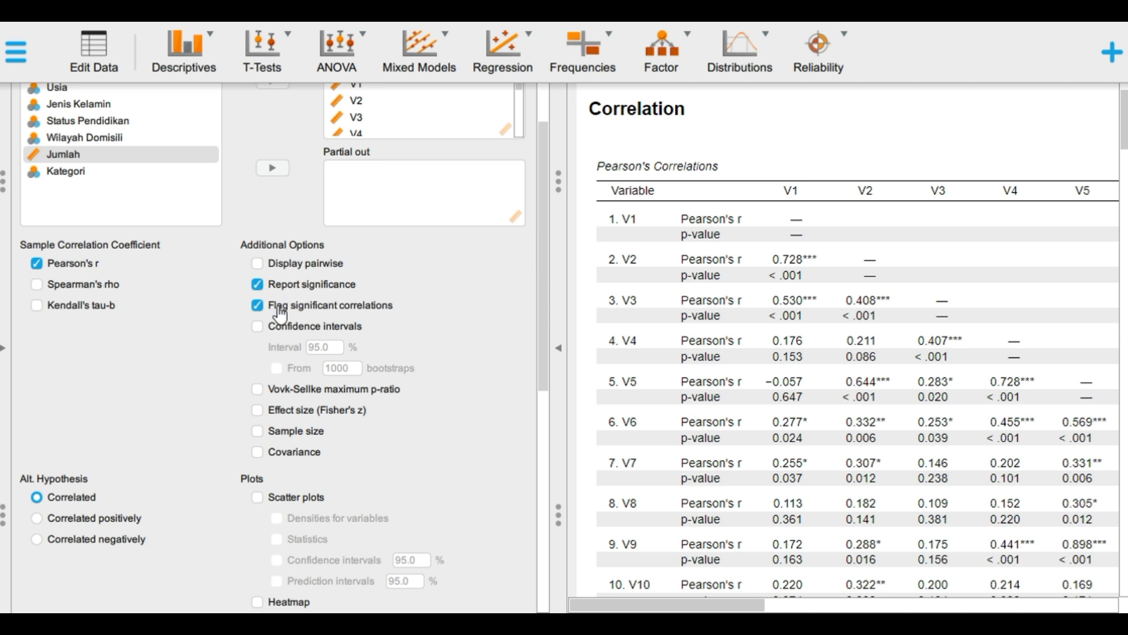
pyautogui.scroll(-5, 141, 420)
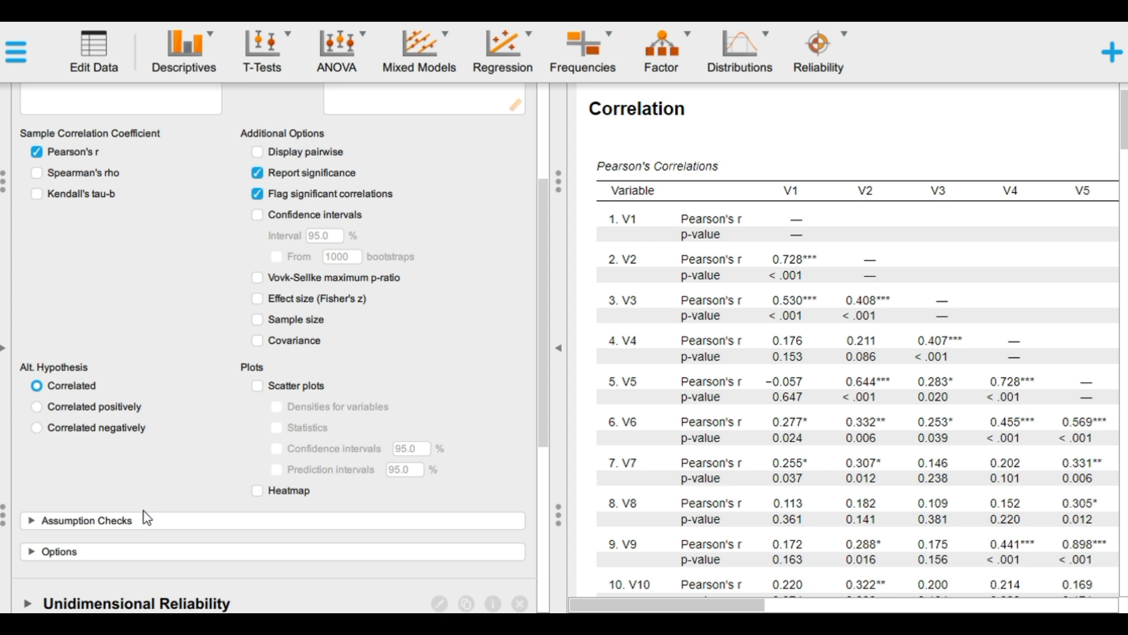
pyautogui.click(150, 525)
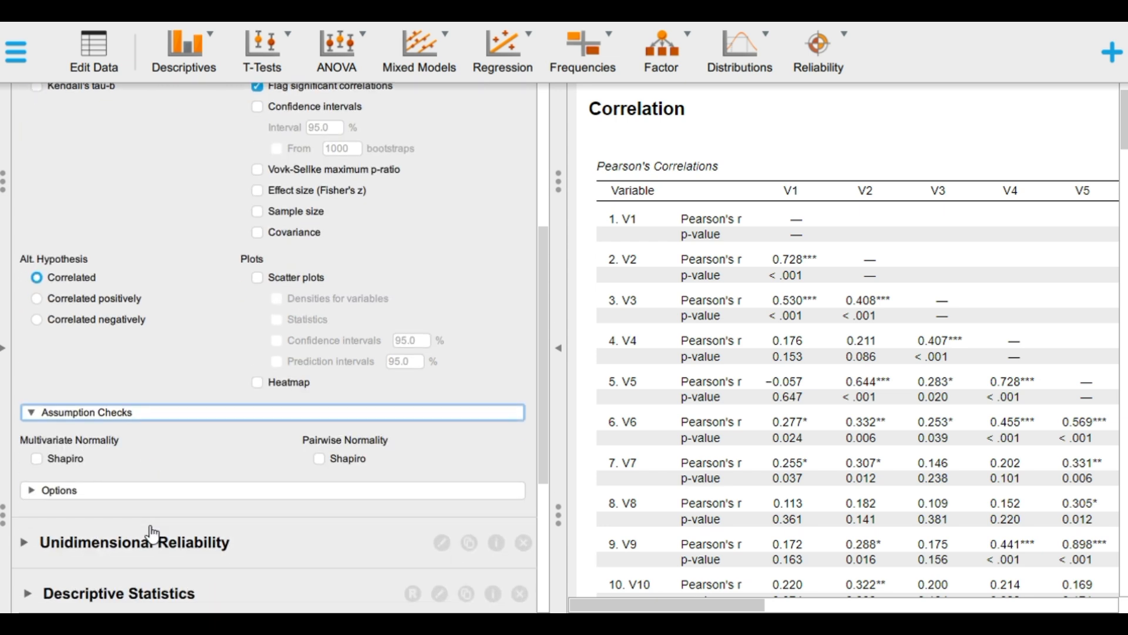
pyautogui.click(117, 494)
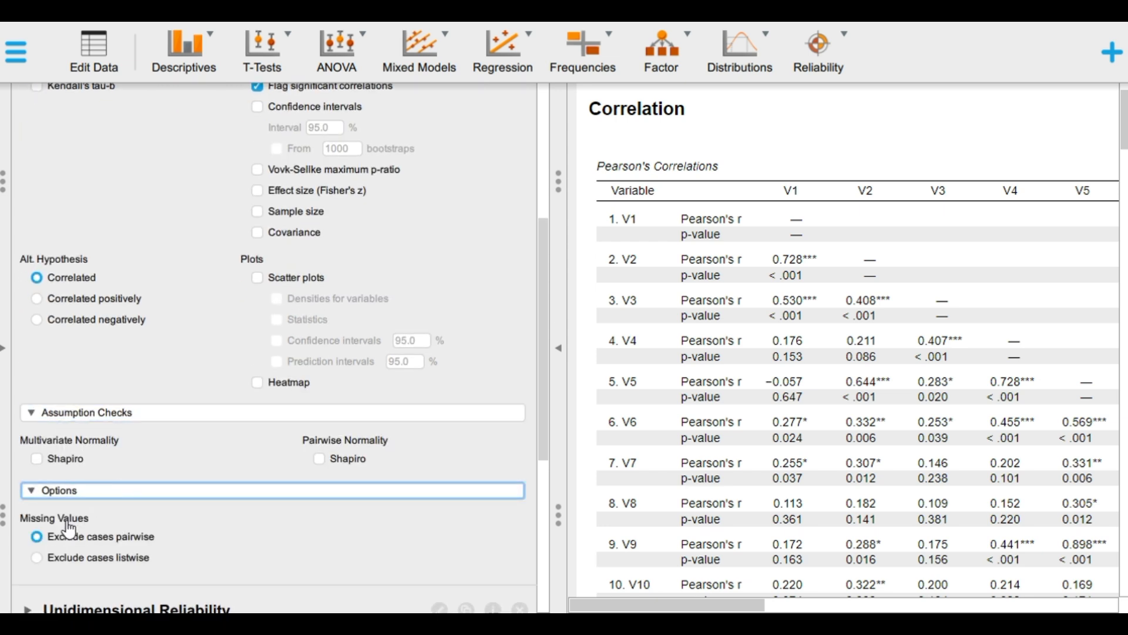
pyautogui.click(171, 491)
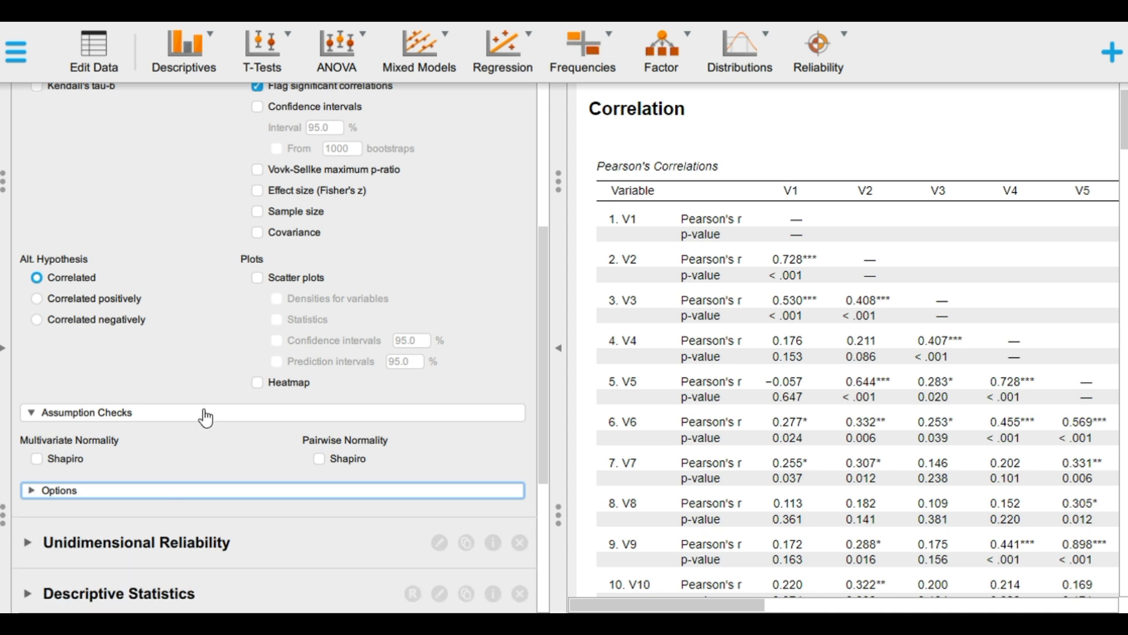
pyautogui.click(205, 415)
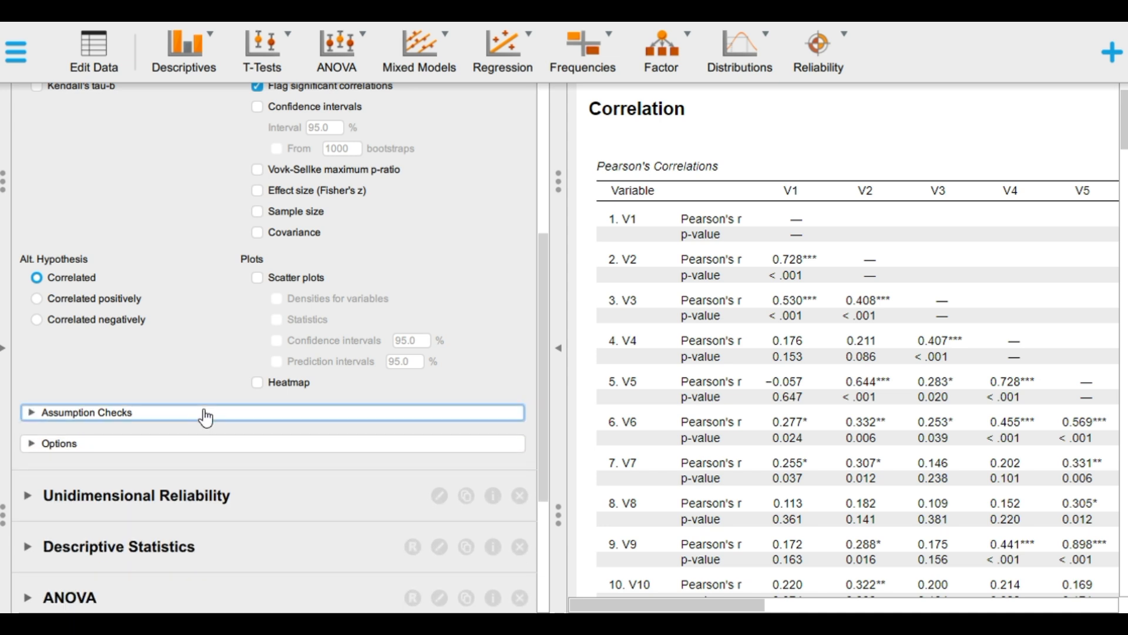
pyautogui.scroll(10, 203, 416)
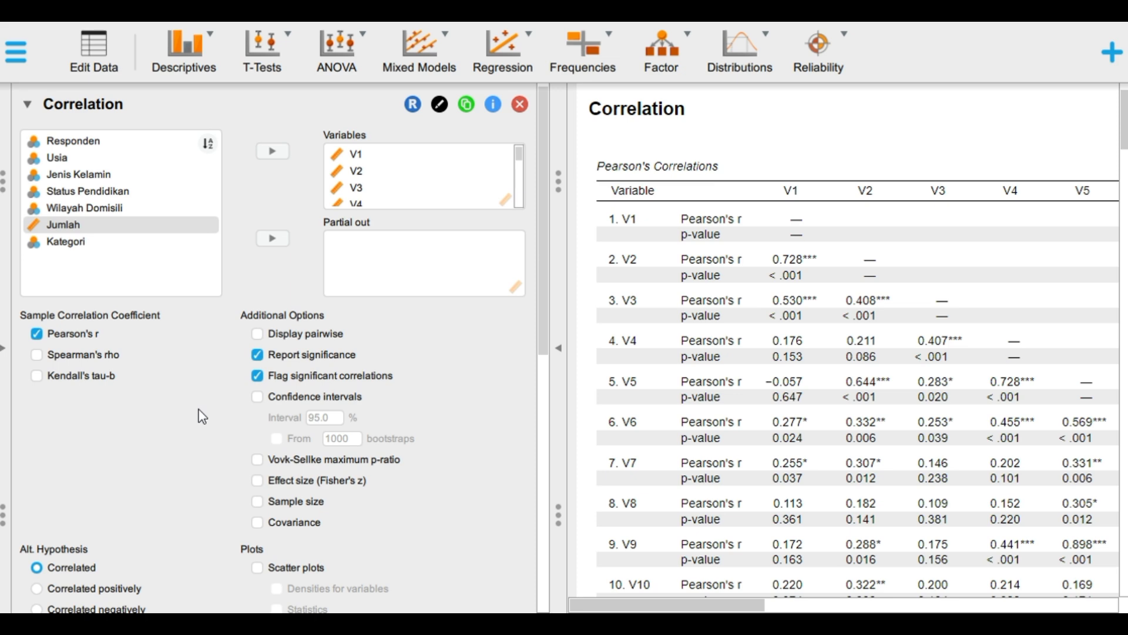
# Step: Show the results at full width and adjust their zoom to examine the whole Pearson's Correlations table for V1 to V18
pyautogui.click(558, 347)
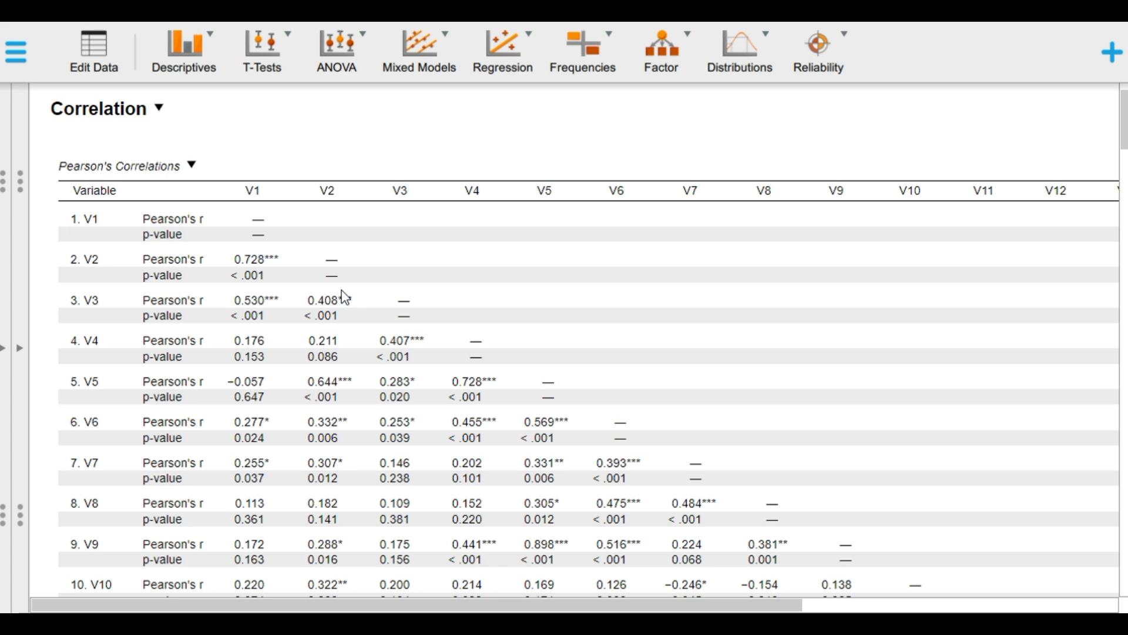
pyautogui.hotkey('ctrl', '-')
pyautogui.hotkey('ctrl', '-')
pyautogui.hotkey('ctrl', '-')
pyautogui.hotkey('ctrl', '-')
pyautogui.hotkey('ctrl', '-')
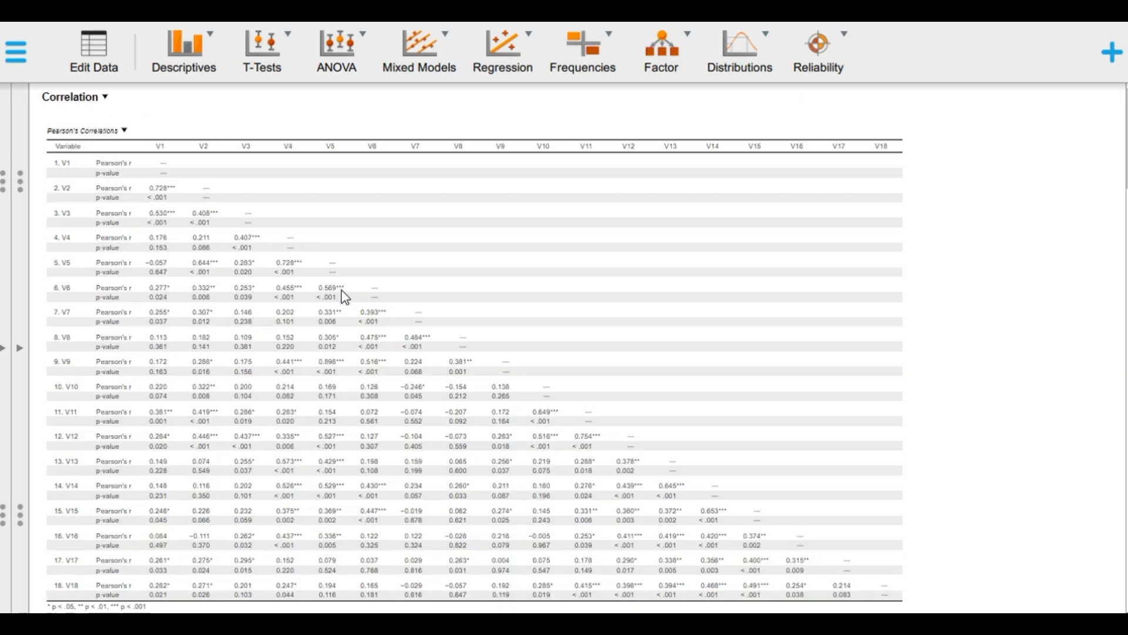
pyautogui.hotkey('ctrl', '+')
pyautogui.hotkey('ctrl', '+')
pyautogui.hotkey('ctrl', '+')
pyautogui.hotkey('ctrl', '+')
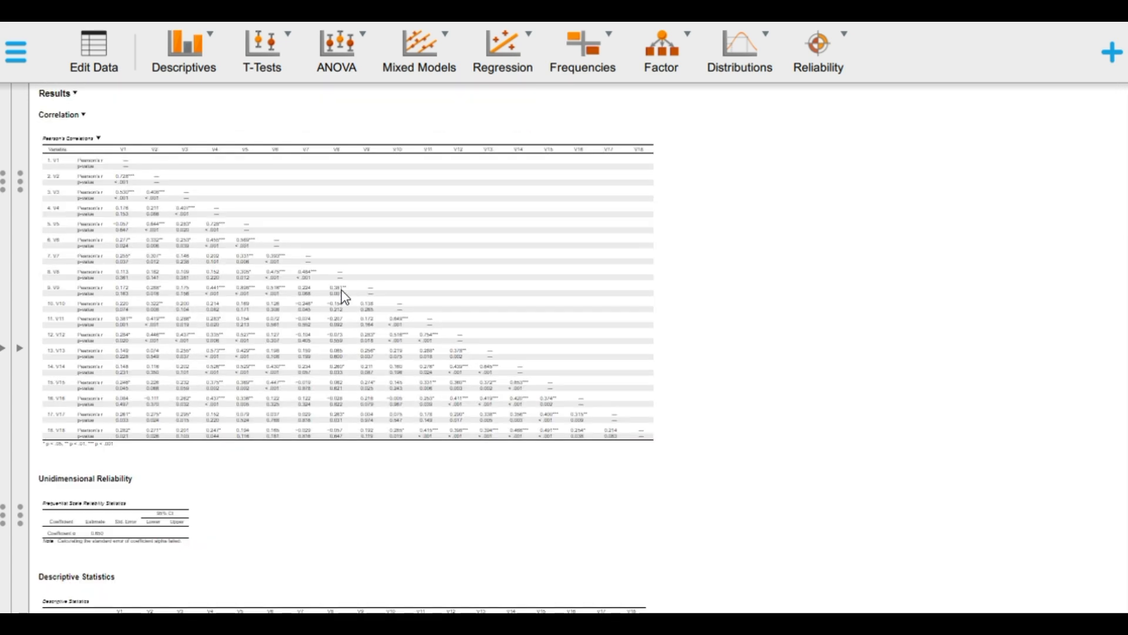
pyautogui.hotkey('ctrl', '-')
pyautogui.hotkey('ctrl', '-')
pyautogui.hotkey('ctrl', '-')
pyautogui.hotkey('ctrl', '-')
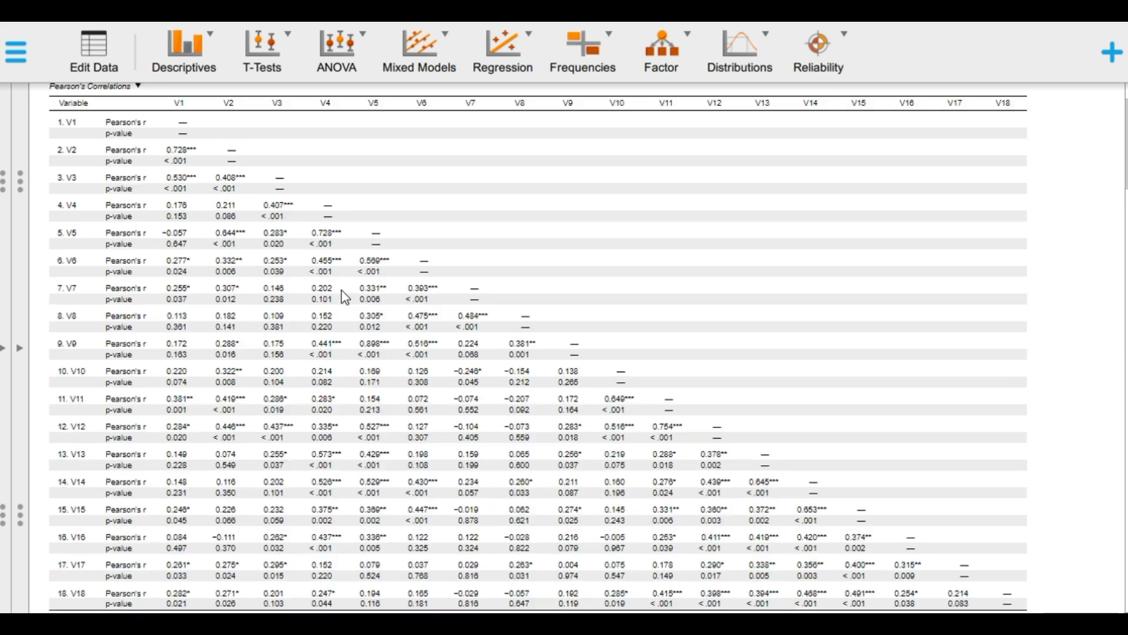
pyautogui.scroll(-1, 345, 296)
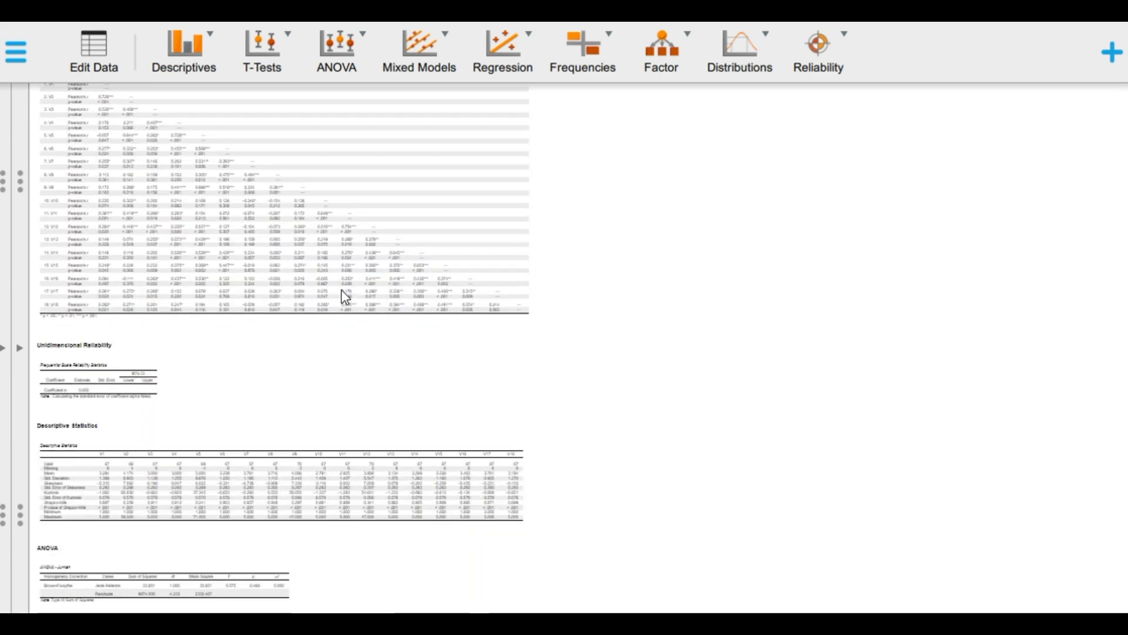
# Step: Enlarge the results and read the Pearson's Correlations table from V1 through V18, including its significance note
pyautogui.scroll(5, 346, 296)
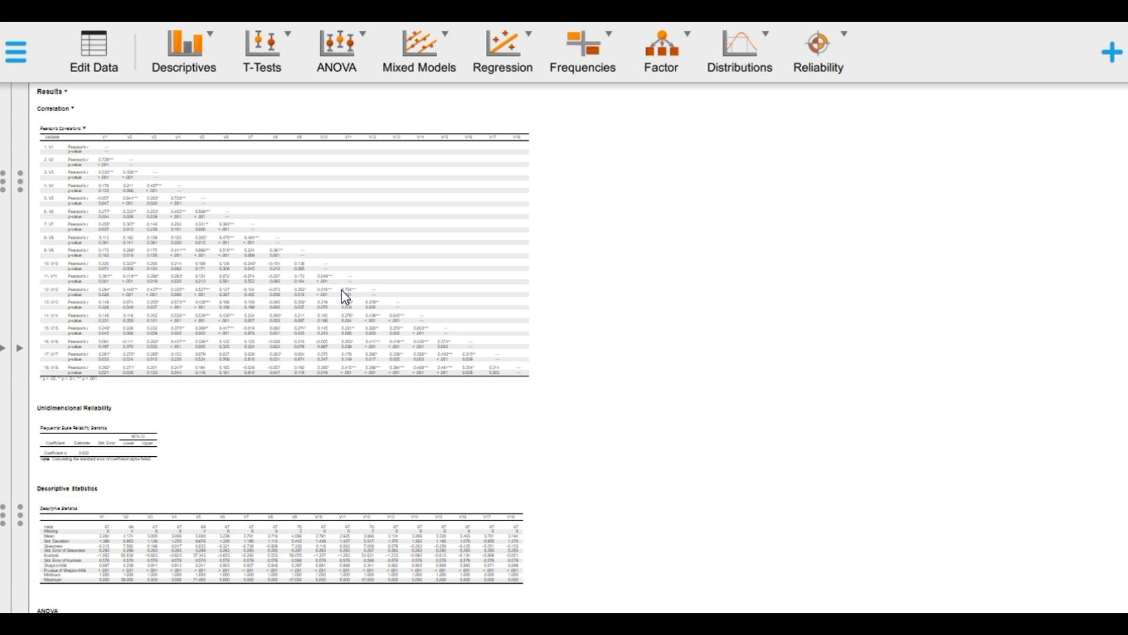
pyautogui.scroll(4, 345, 297)
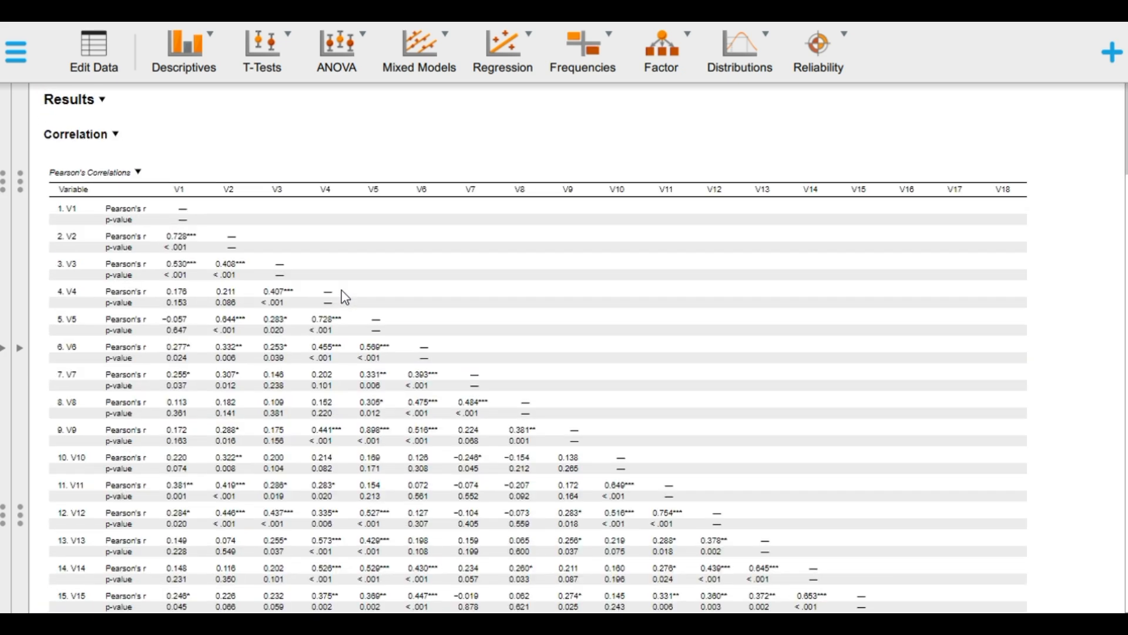
pyautogui.scroll(-1, 345, 296)
pyautogui.scroll(-3, 346, 297)
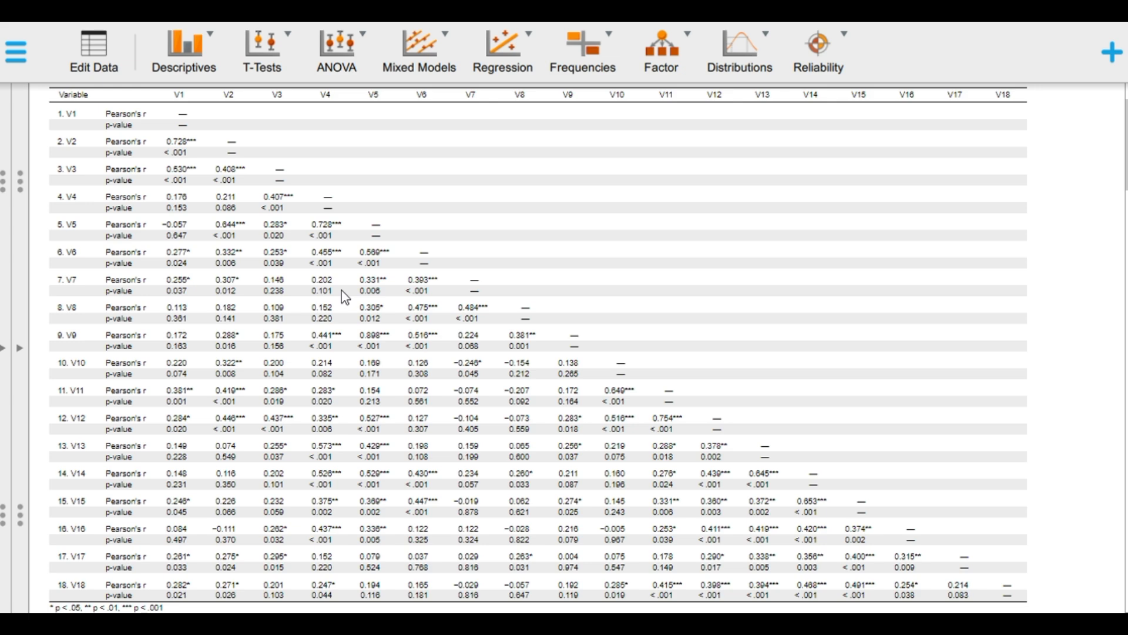
# Step: Bring back the analyses list, collapse Correlation, look at the available Reliability analyses, and open the existing Unidimensional Reliability analysis
pyautogui.click(26, 351)
pyautogui.click(85, 113)
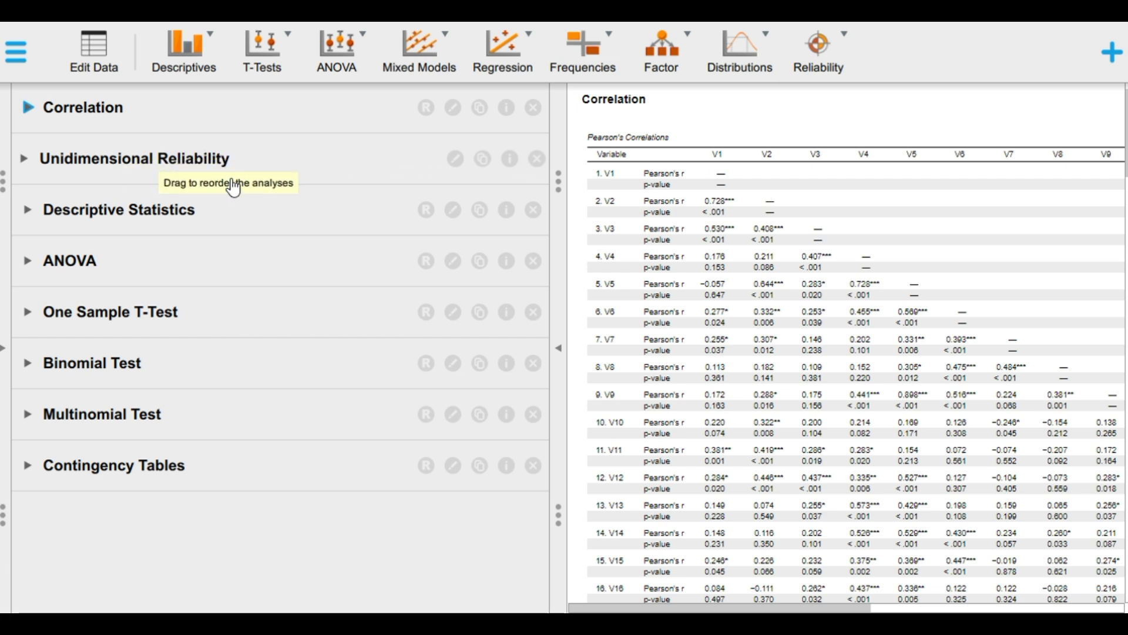
pyautogui.click(835, 65)
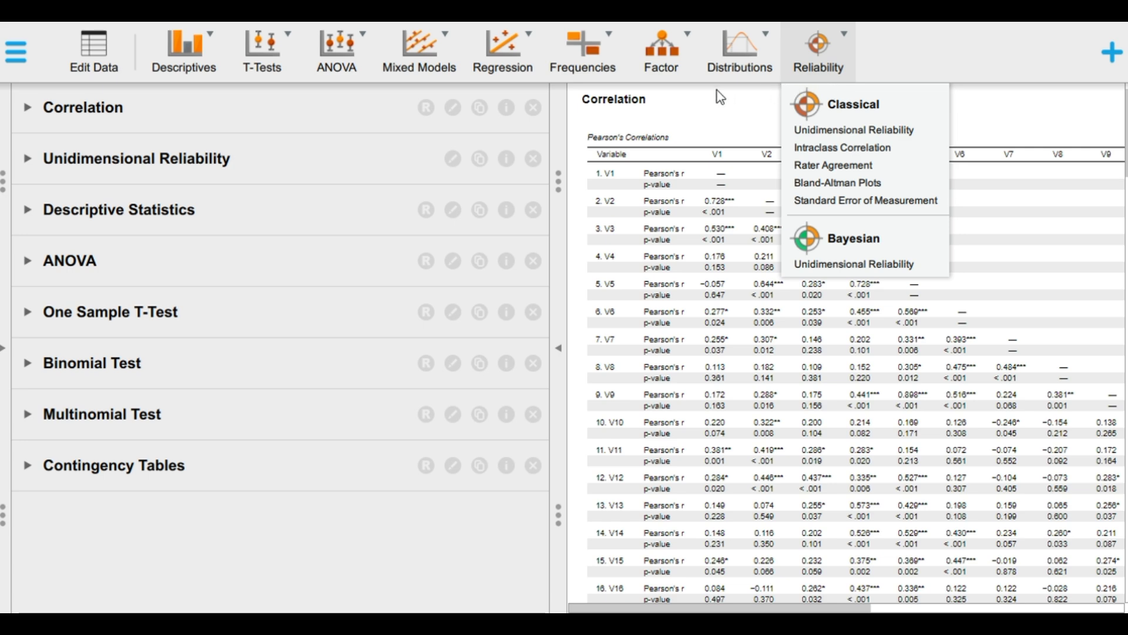
pyautogui.click(108, 161)
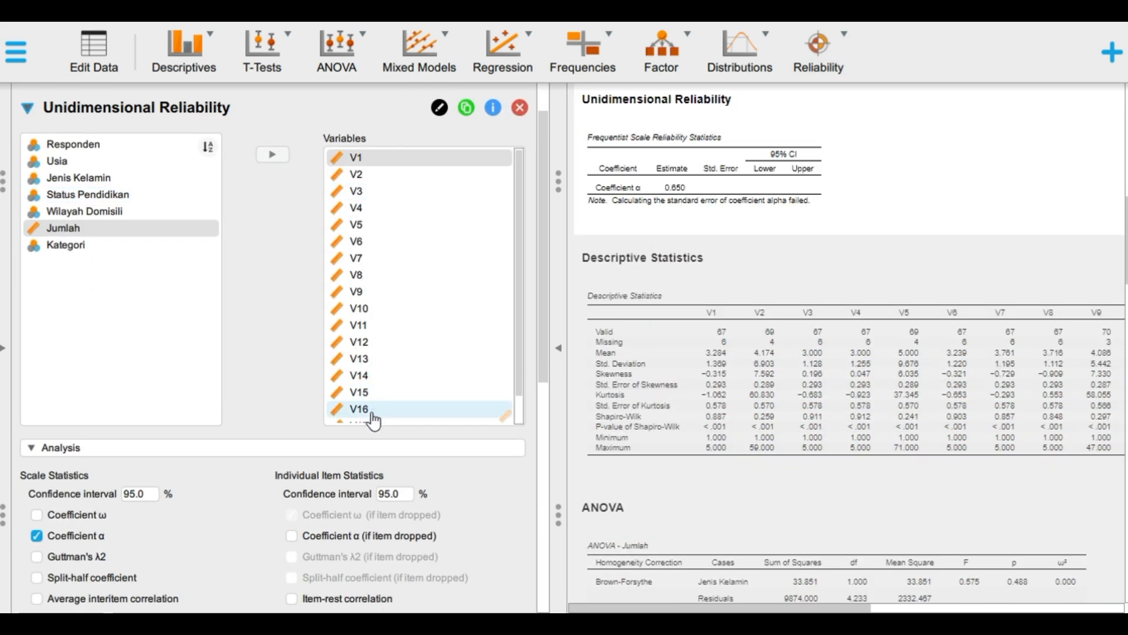
# Step: Review the Unidimensional Reliability settings, including the scale statistics, Advanced Options and Reverse-Scaled Items
pyautogui.scroll(-5, 244, 430)
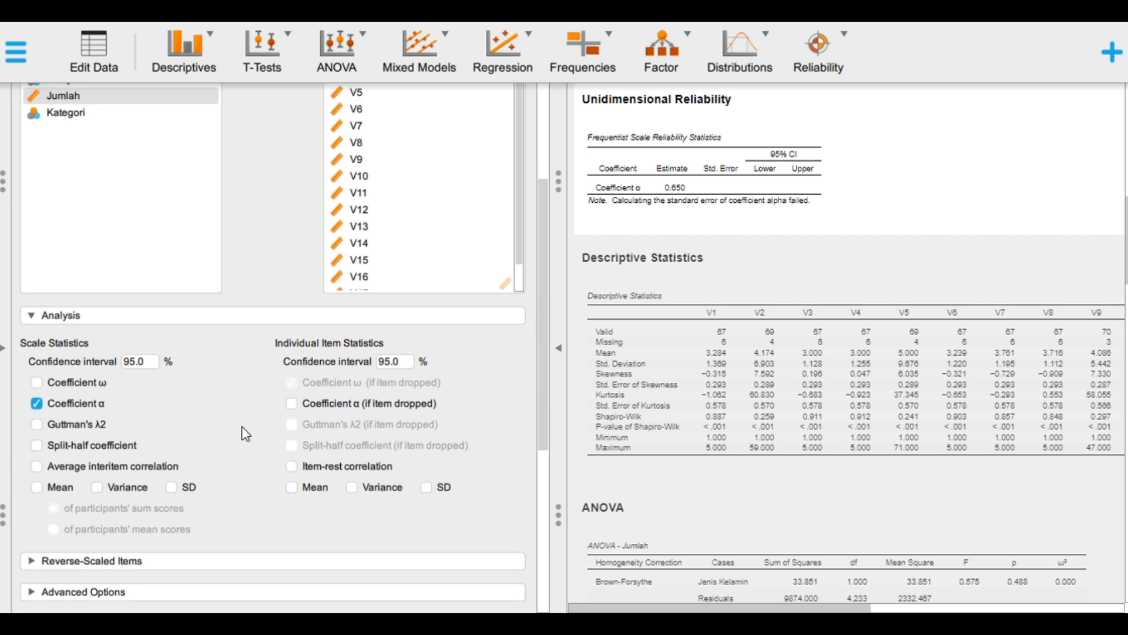
pyautogui.scroll(-3, 245, 434)
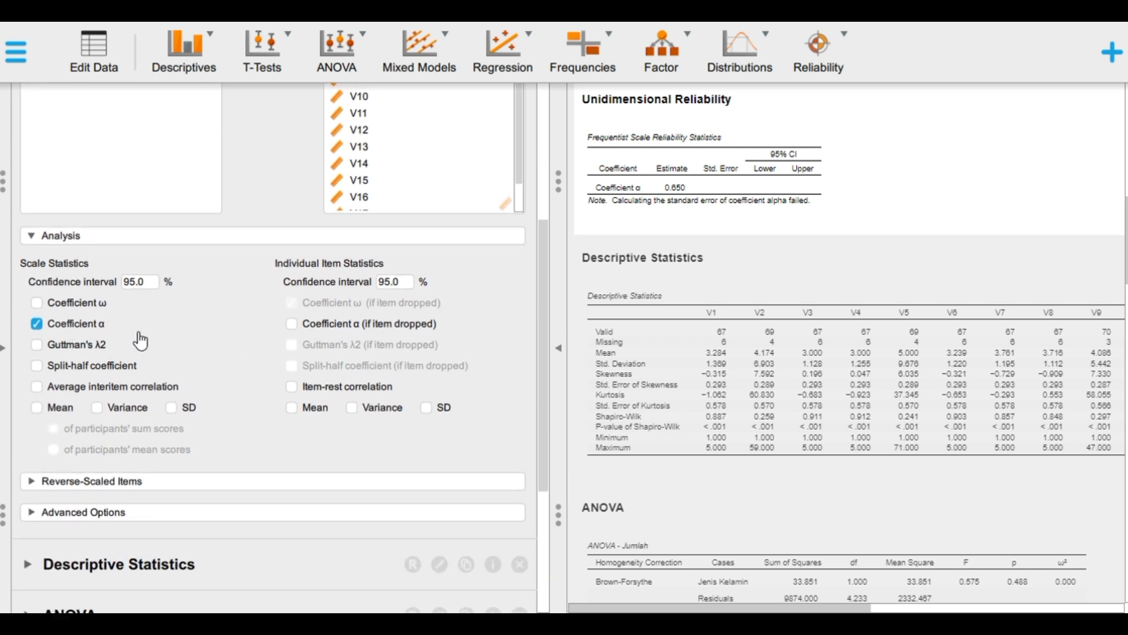
pyautogui.click(137, 514)
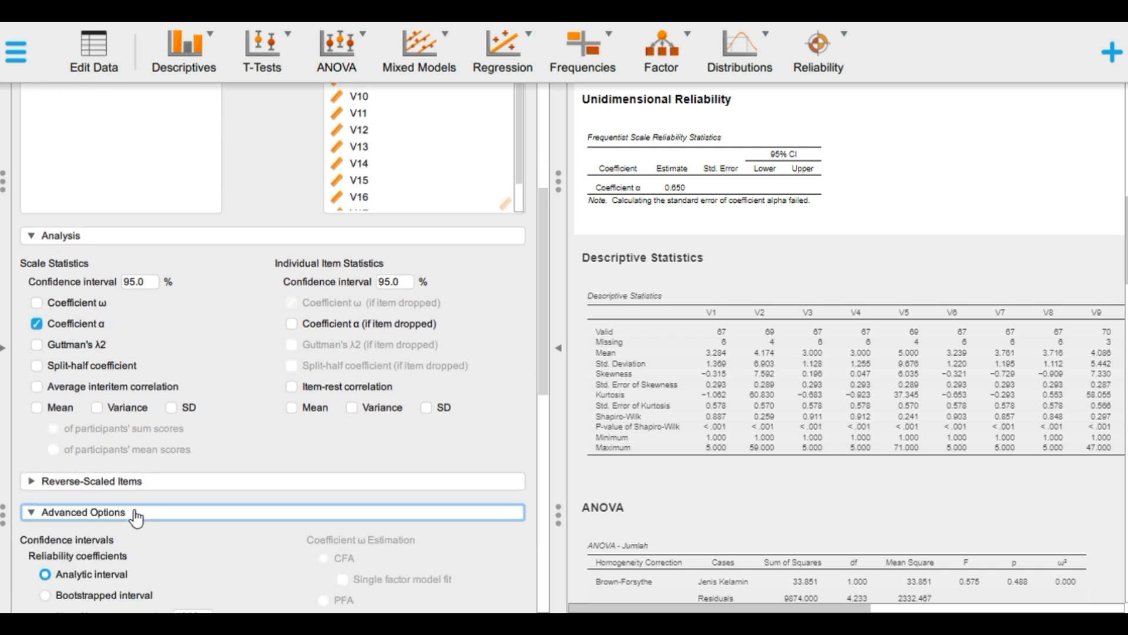
pyautogui.scroll(-3, 136, 500)
pyautogui.scroll(-2, 134, 473)
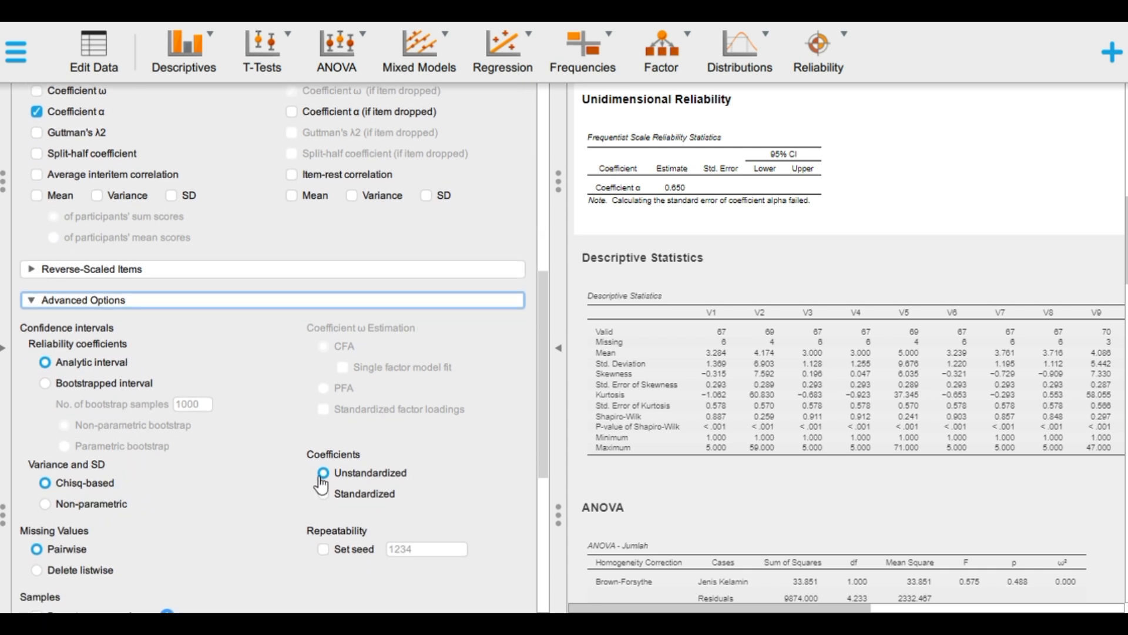
pyautogui.scroll(-2, 253, 482)
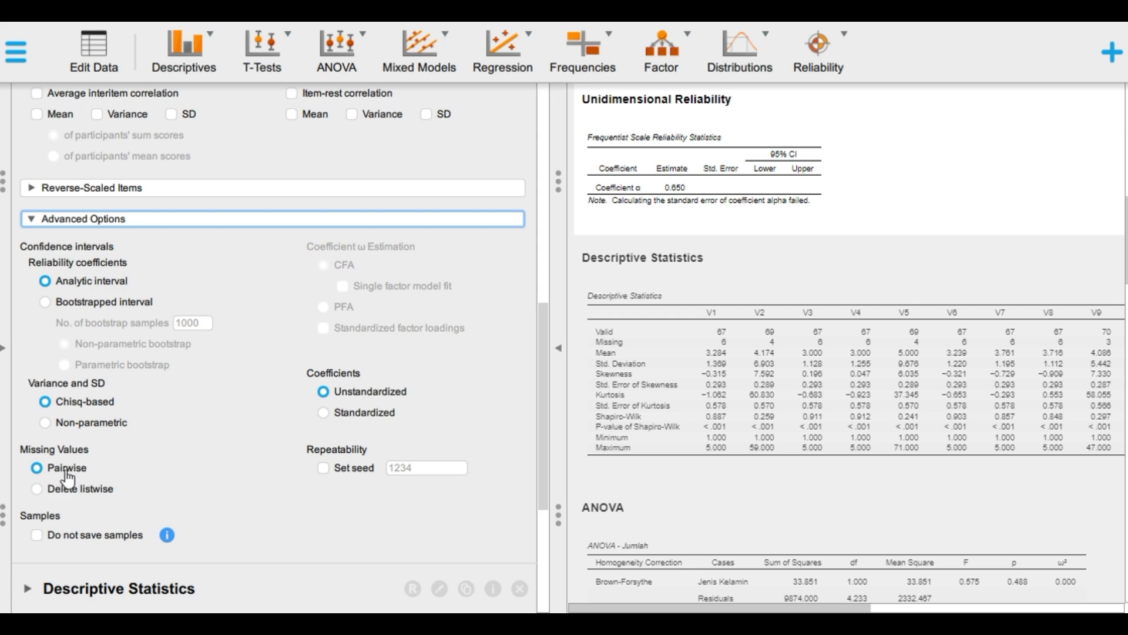
pyautogui.click(214, 189)
pyautogui.click(214, 188)
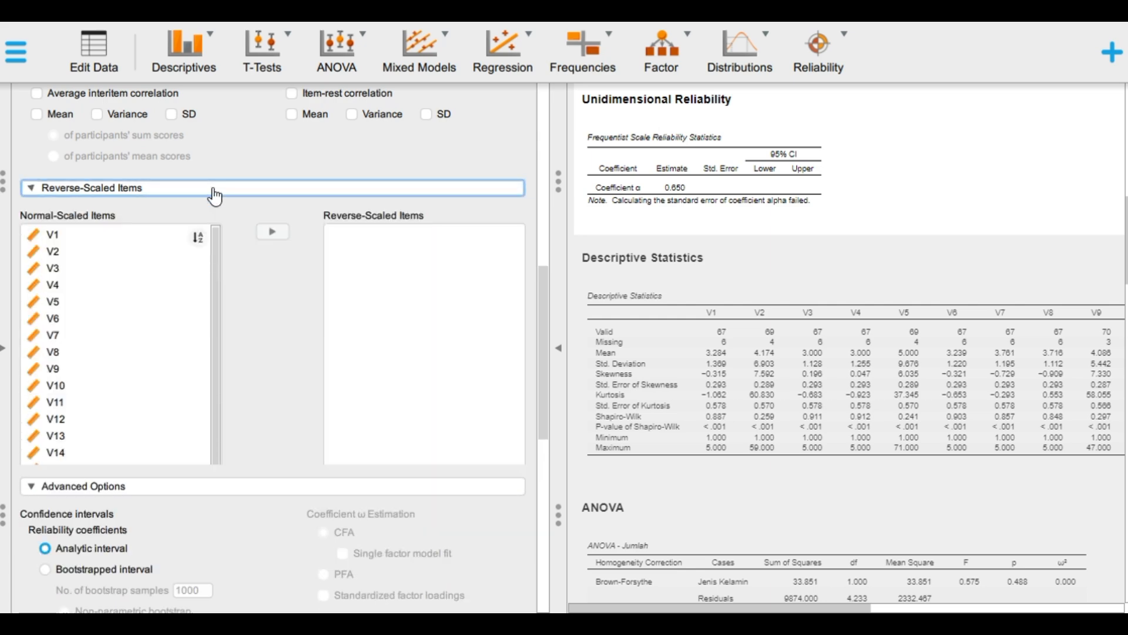
pyautogui.scroll(8, 215, 196)
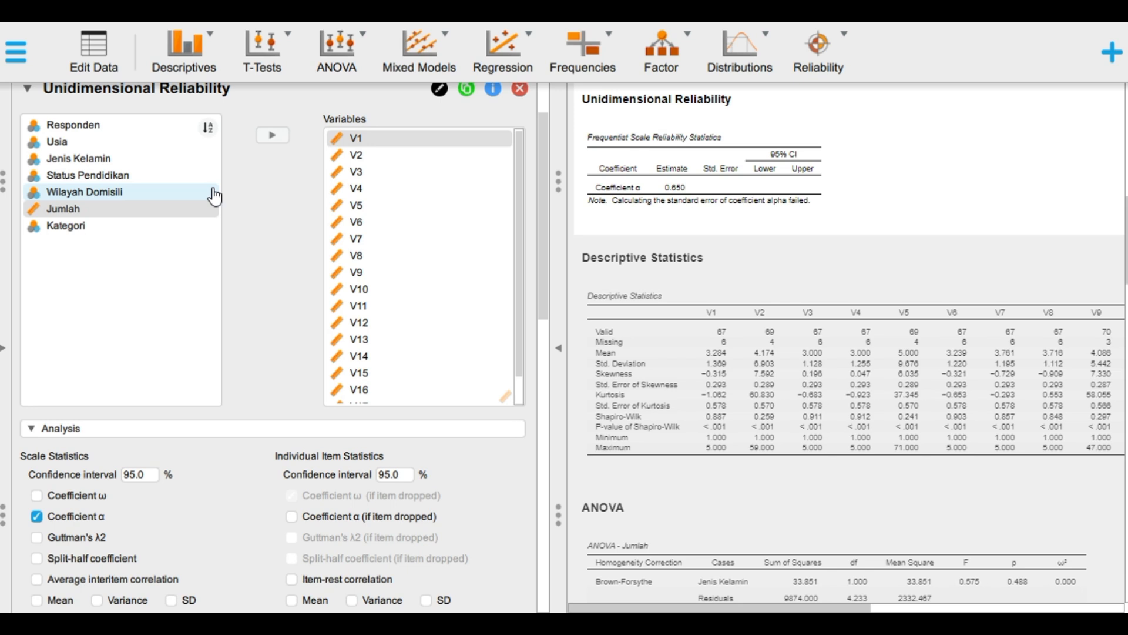
# Step: Examine the Frequentist Scale Reliability Statistics enlarged at full width, and return to the analyses list with Unidimensional Reliability collapsed
pyautogui.click(557, 362)
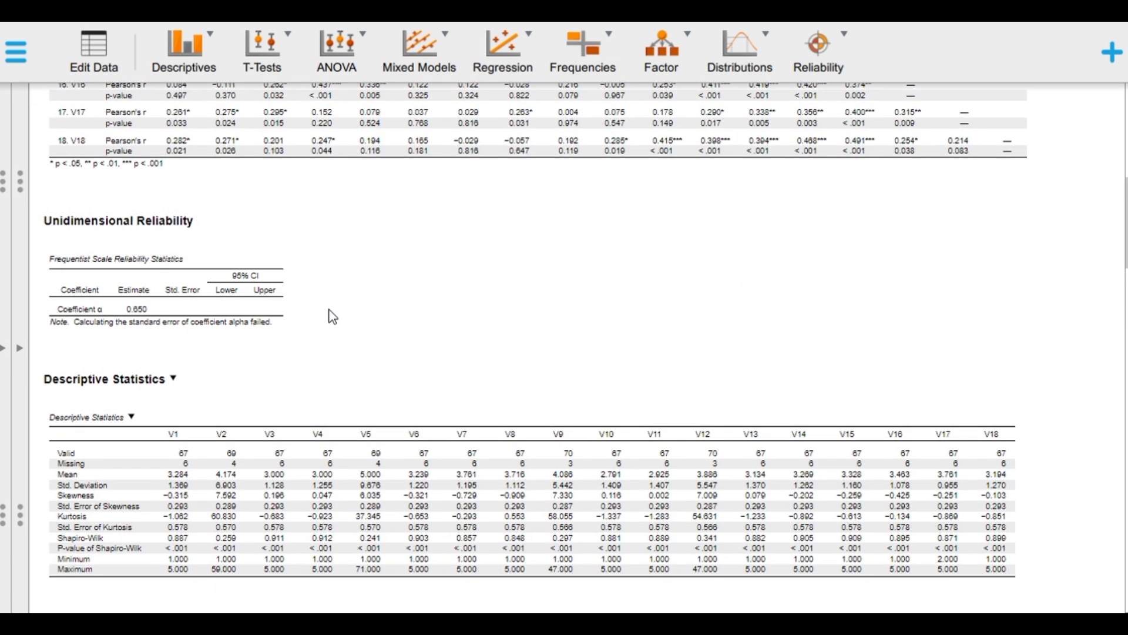
pyautogui.scroll(7, 333, 317)
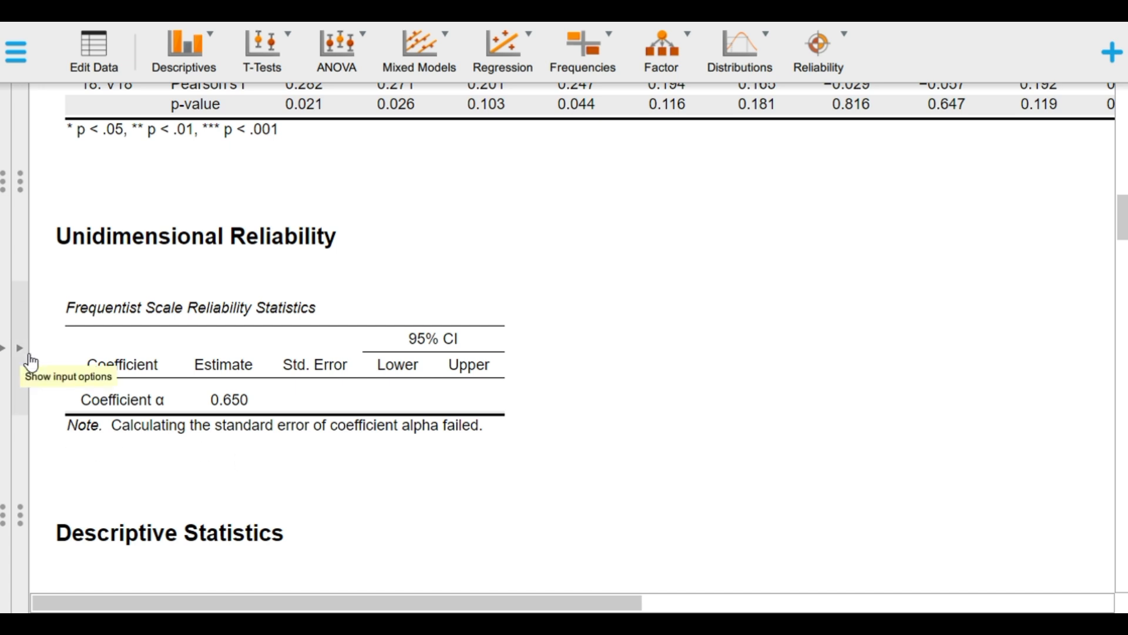
pyautogui.click(32, 363)
pyautogui.click(88, 156)
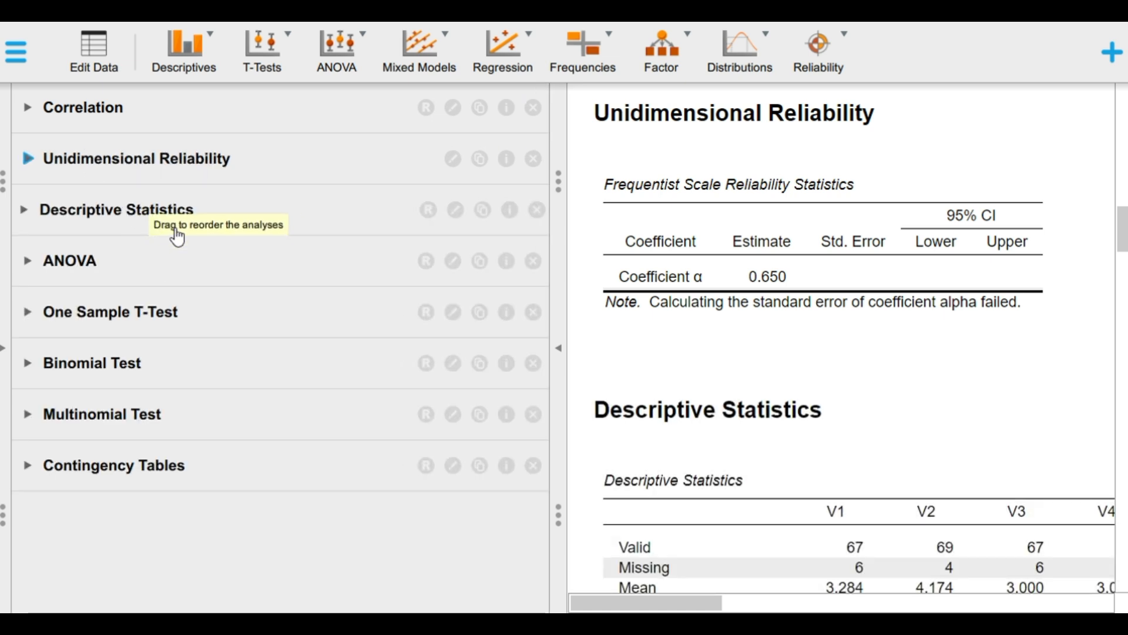
# Step: Look at the available Descriptives analyses and open the existing Descriptive Statistics analysis
pyautogui.click(203, 65)
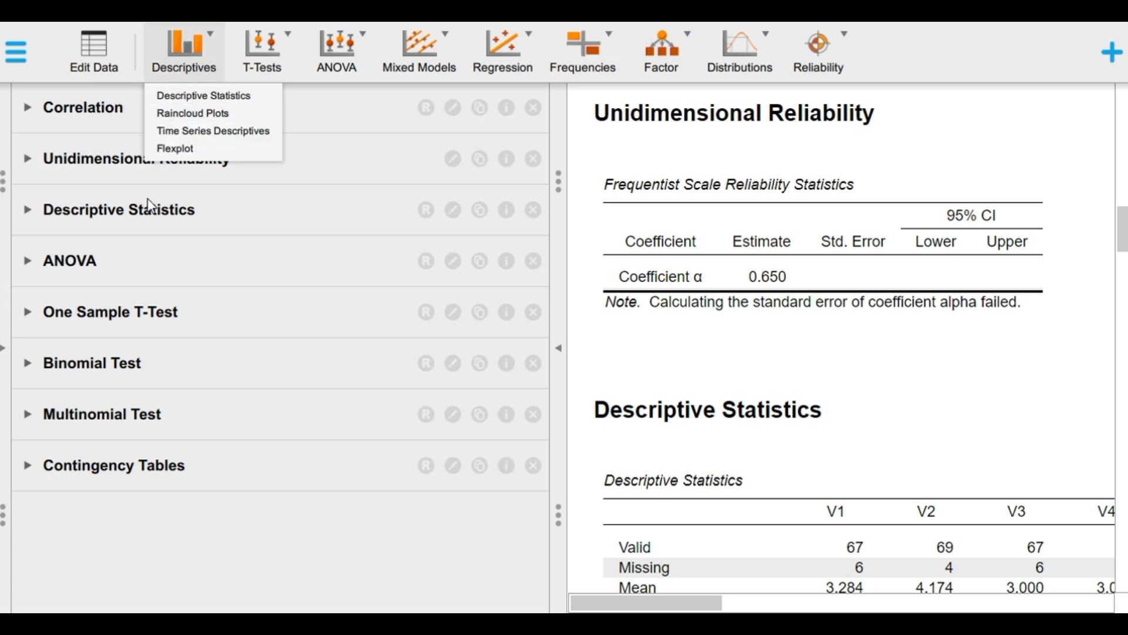
pyautogui.click(153, 218)
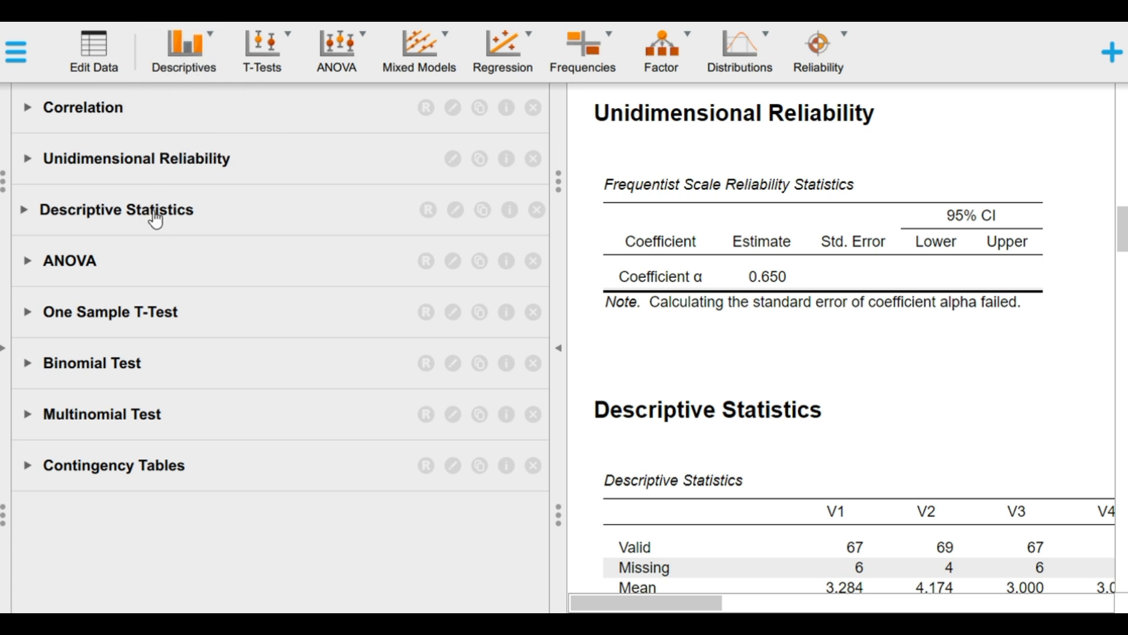
pyautogui.click(156, 221)
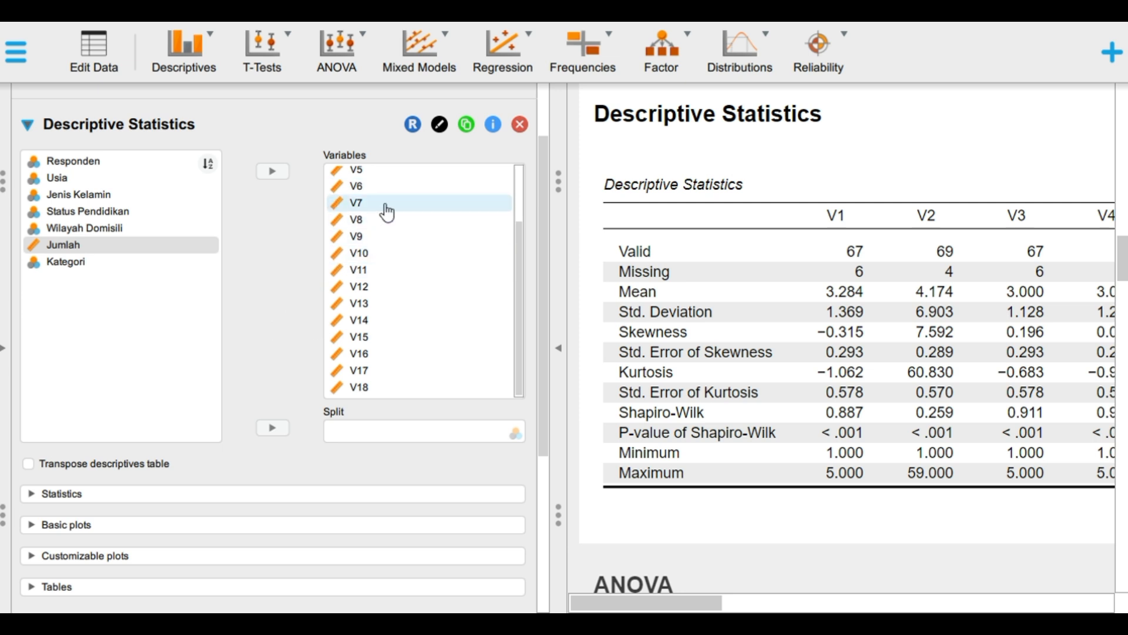
# Step: Review the Descriptive Statistics variables and the selected sample size, central tendency, distribution, dispersion and inference options
pyautogui.scroll(-4, 340, 449)
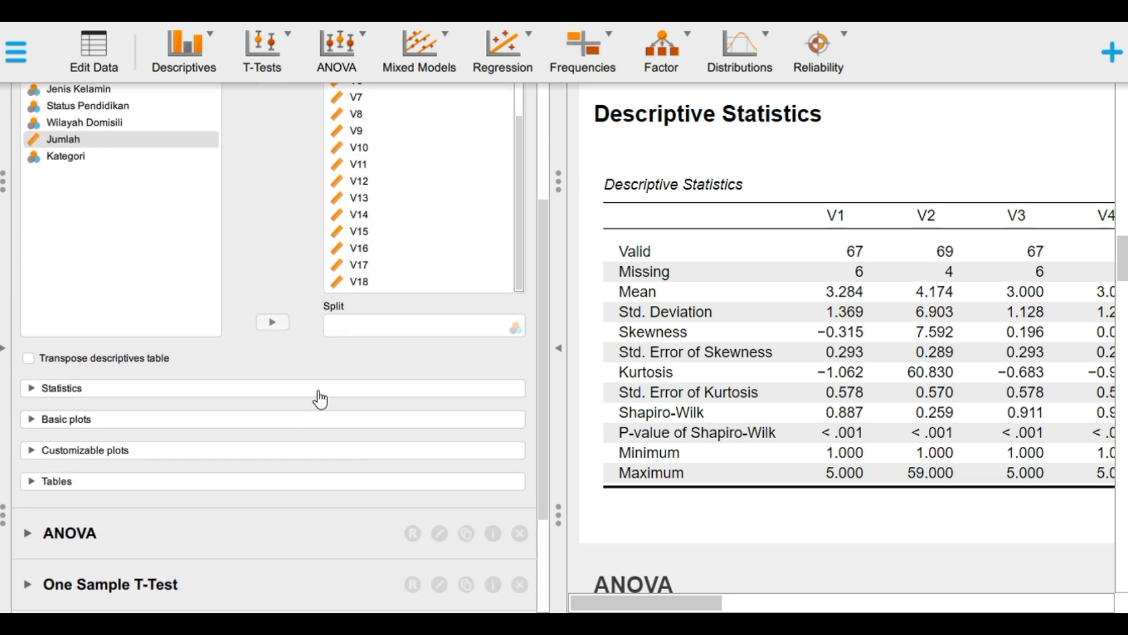
pyautogui.click(320, 393)
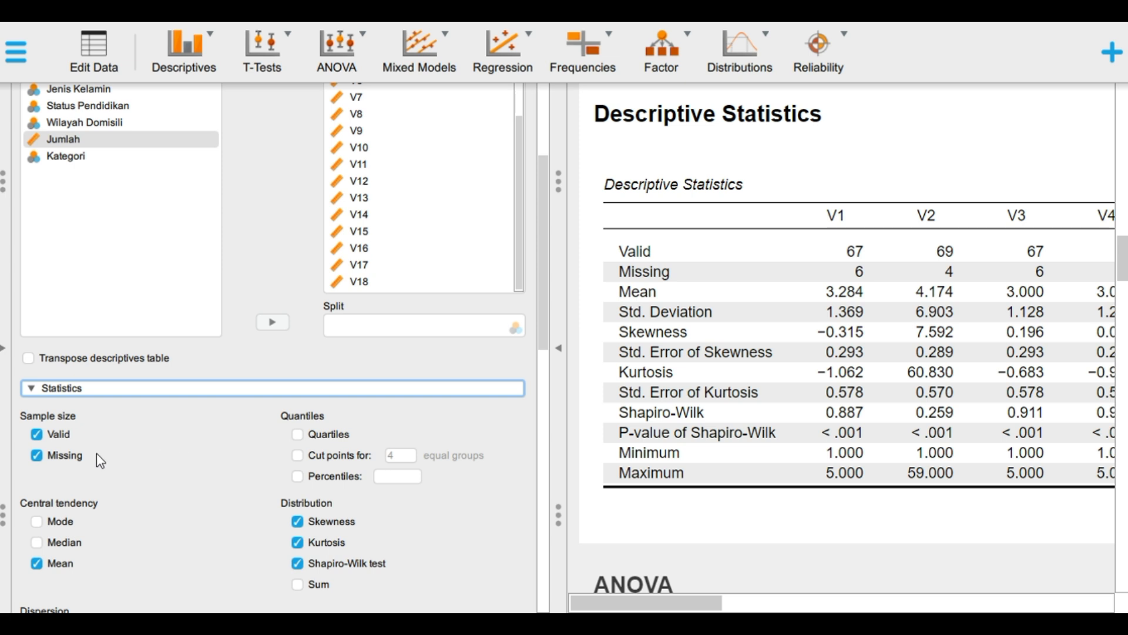
pyautogui.scroll(-3, 140, 439)
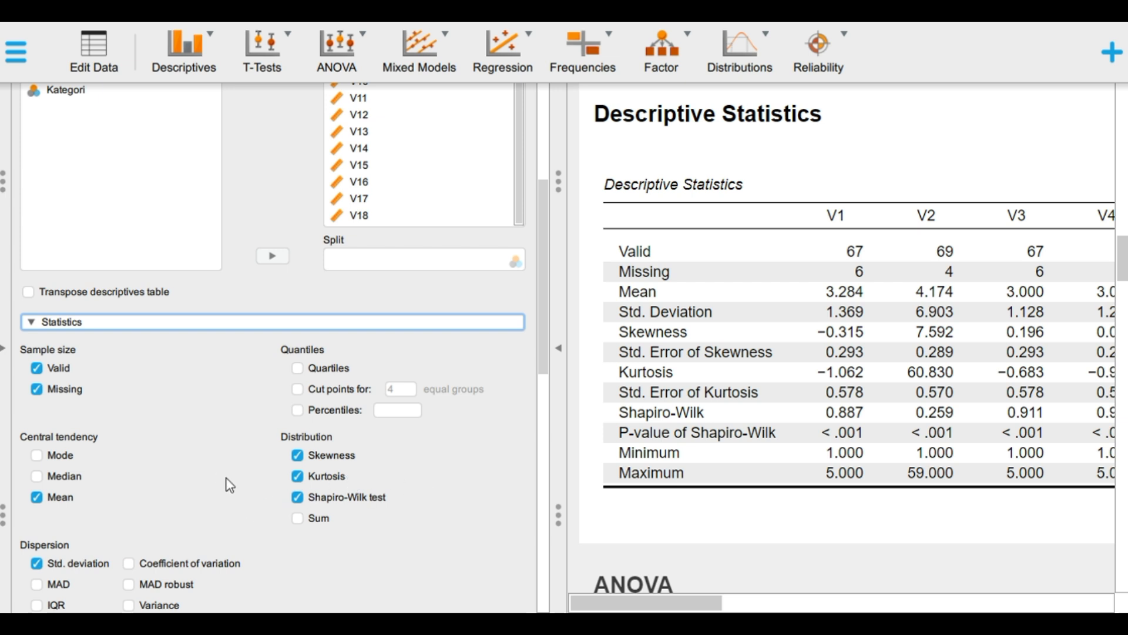
pyautogui.scroll(-2, 226, 482)
pyautogui.scroll(-4, 233, 486)
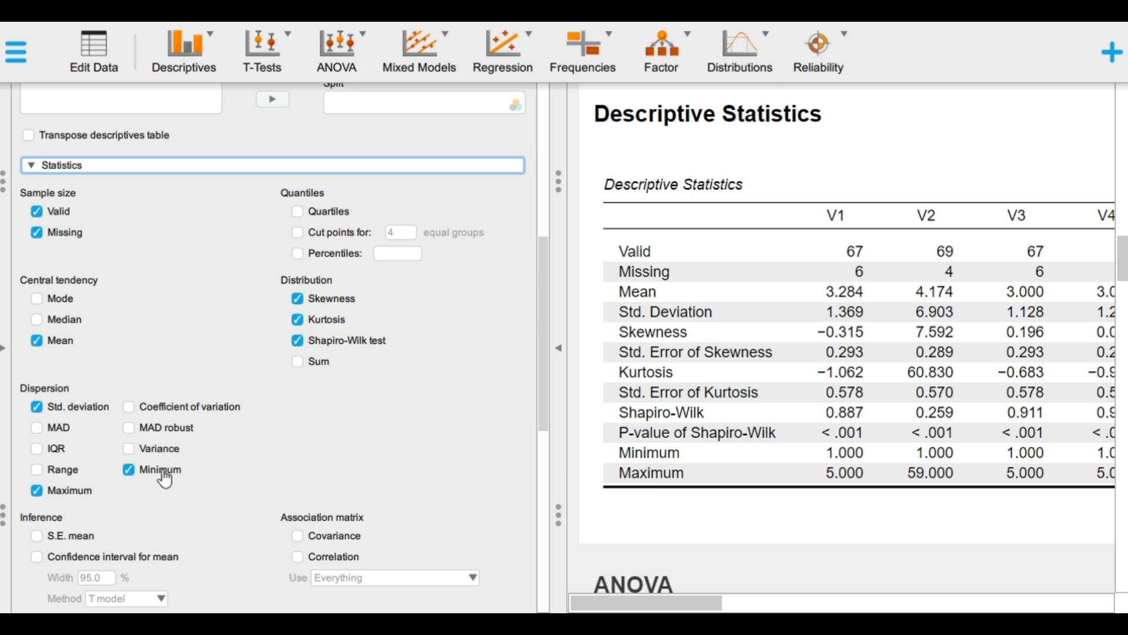
pyautogui.scroll(-4, 94, 499)
pyautogui.scroll(-8, 94, 500)
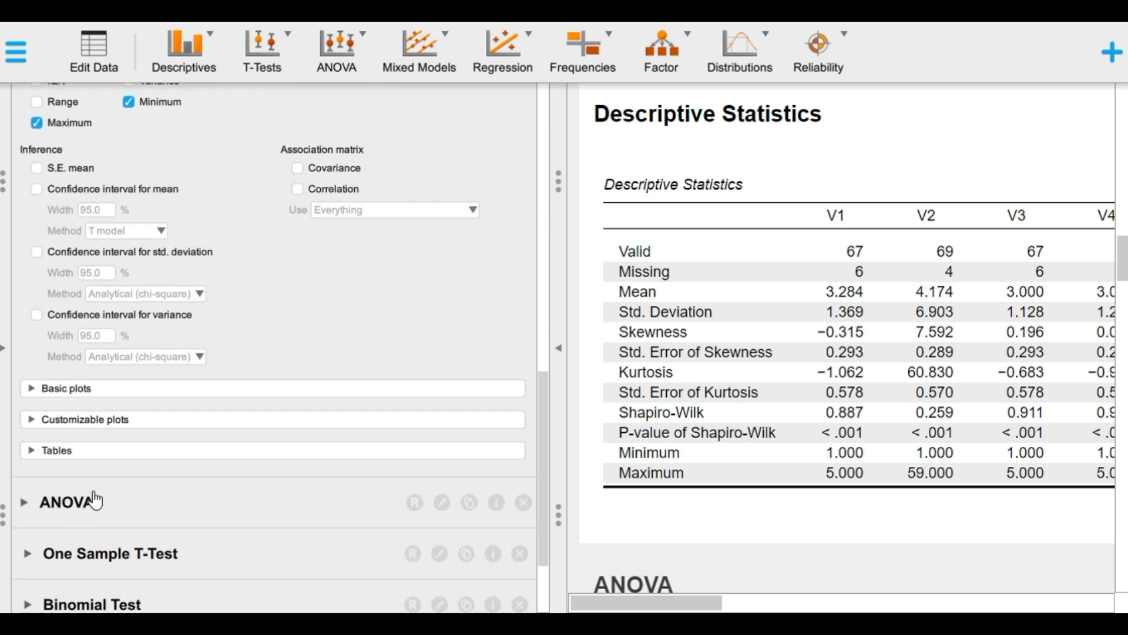
# Step: Check the Basic plots options of Descriptive Statistics, and collapse both the Basic plots and Statistics sections
pyautogui.click(167, 390)
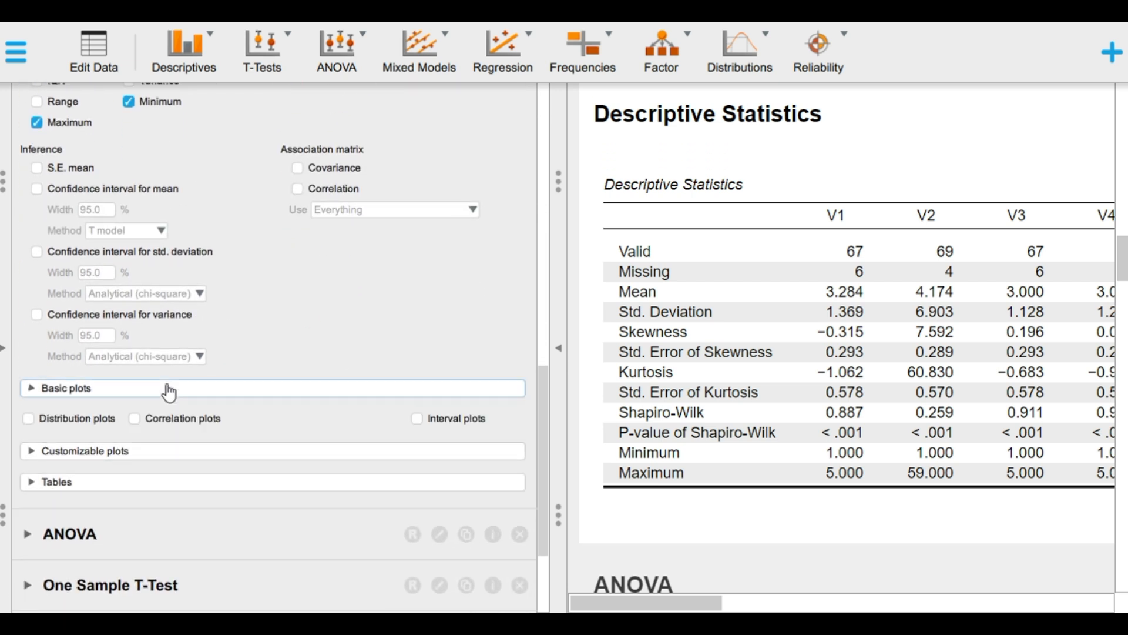
pyautogui.click(169, 390)
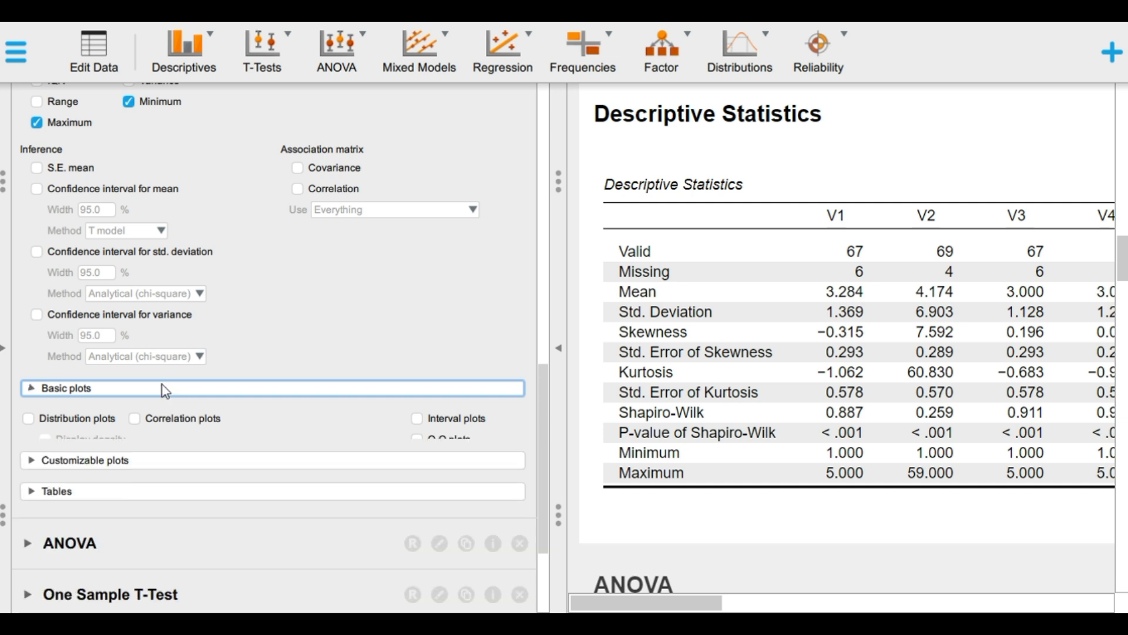
pyautogui.scroll(12, 164, 390)
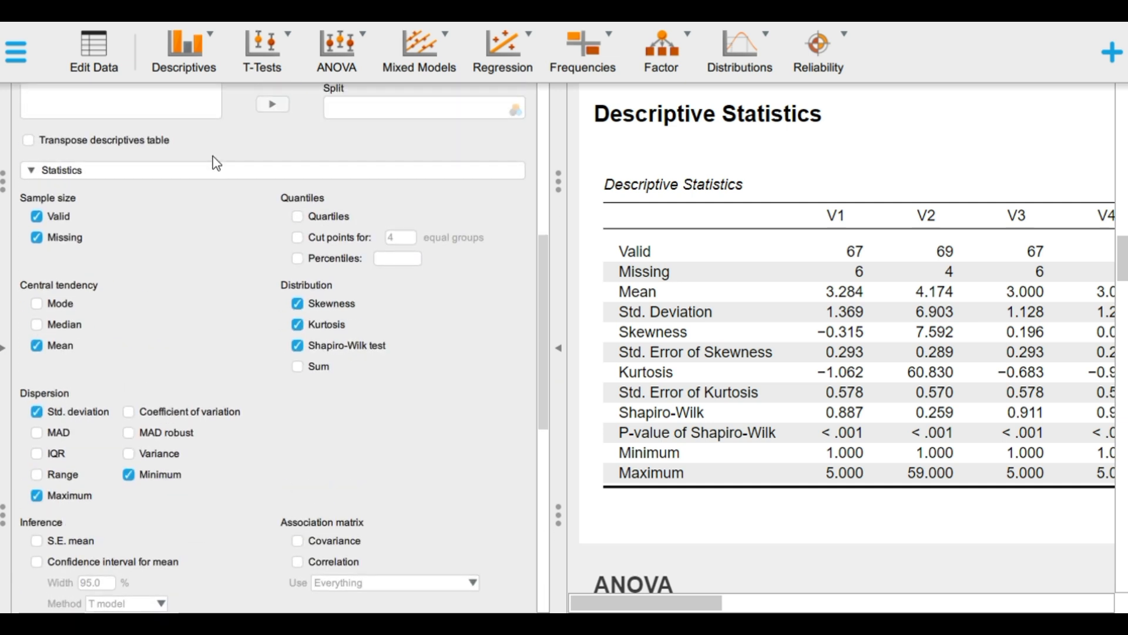
pyautogui.click(218, 172)
pyautogui.scroll(2, 220, 178)
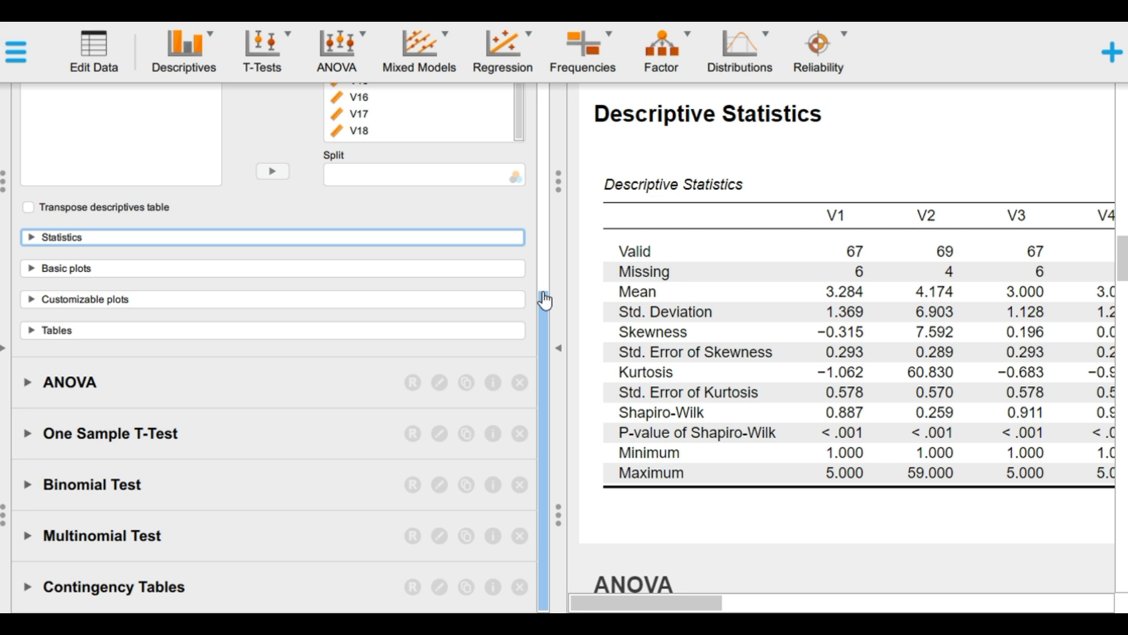
# Step: Show the results at full width and reduce their zoom to examine the Descriptive Statistics table for V1 to V18
pyautogui.click(560, 347)
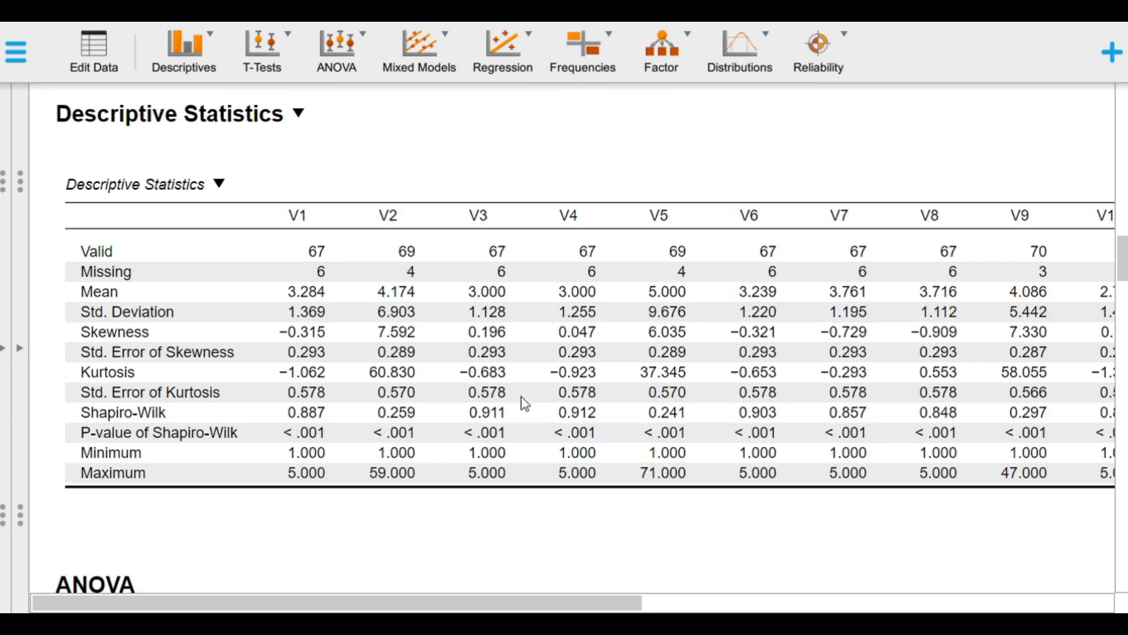
pyautogui.scroll(-2, 521, 397)
pyautogui.scroll(-3, 521, 396)
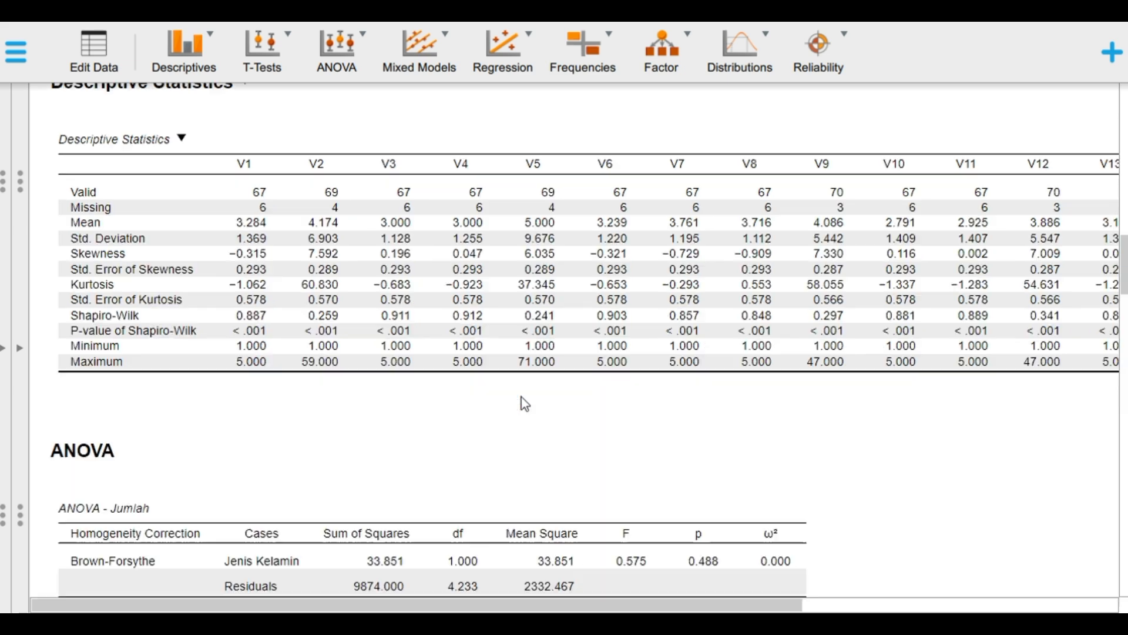
pyautogui.scroll(-1, 522, 402)
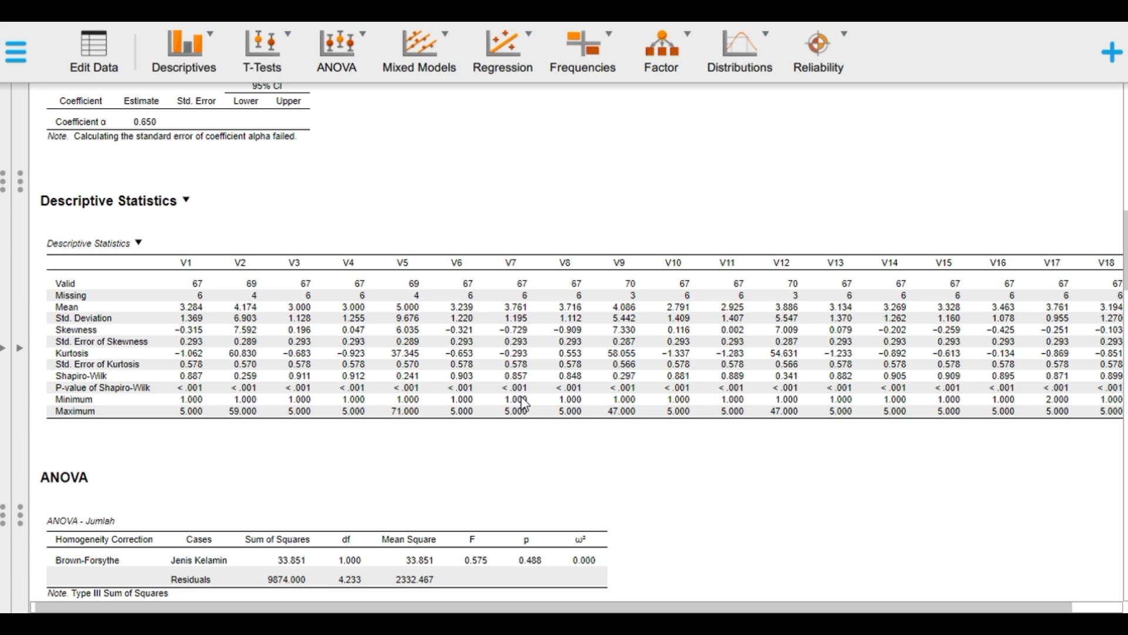
# Step: Collapse the Descriptive Statistics analysis and open the existing ANOVA analysis, checking where it sits among the available ANOVA types
pyautogui.click(28, 351)
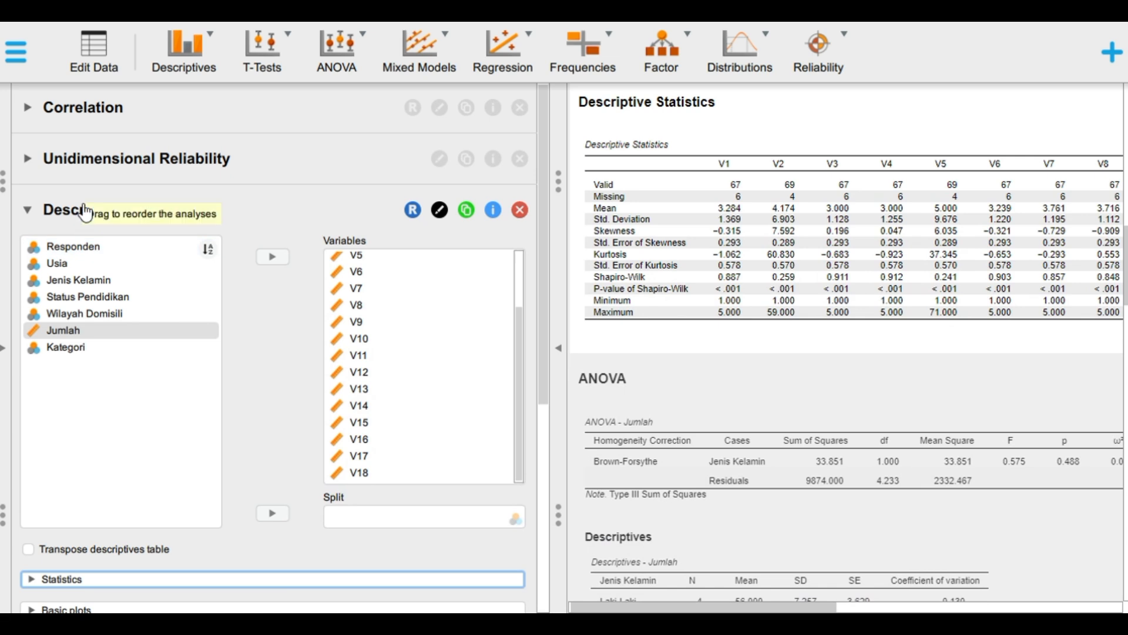
pyautogui.click(86, 213)
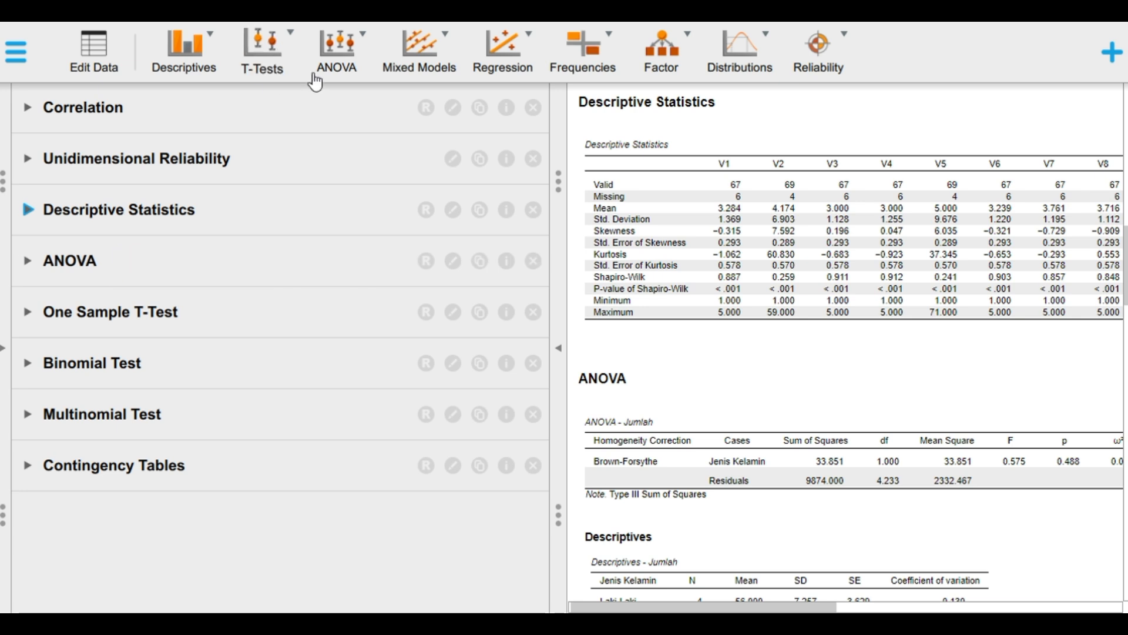
pyautogui.click(369, 68)
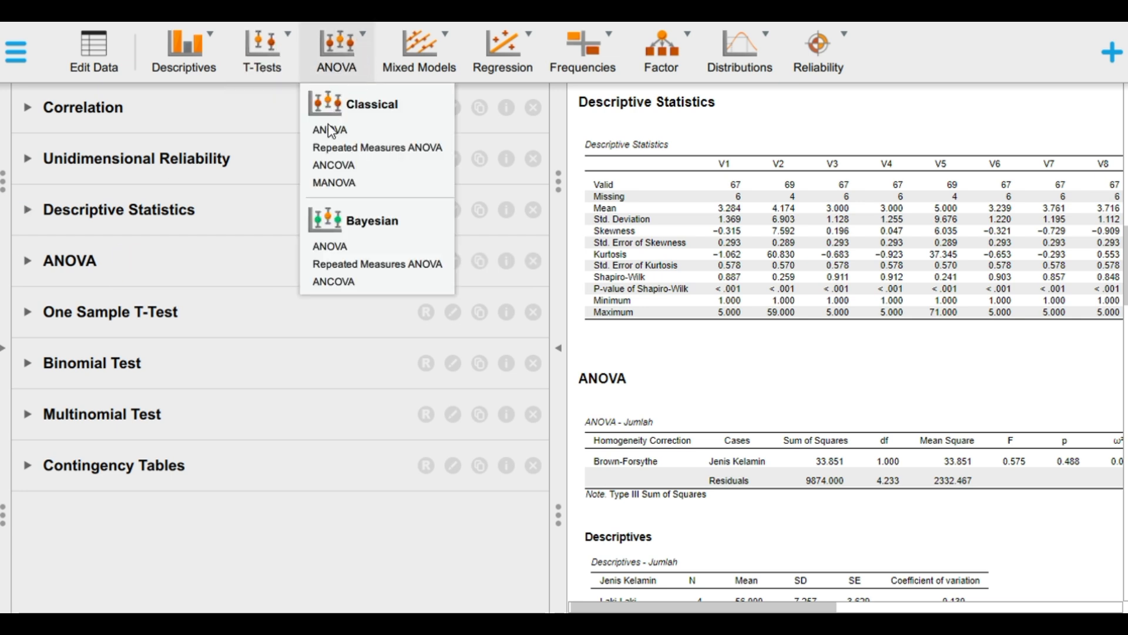
pyautogui.click(343, 51)
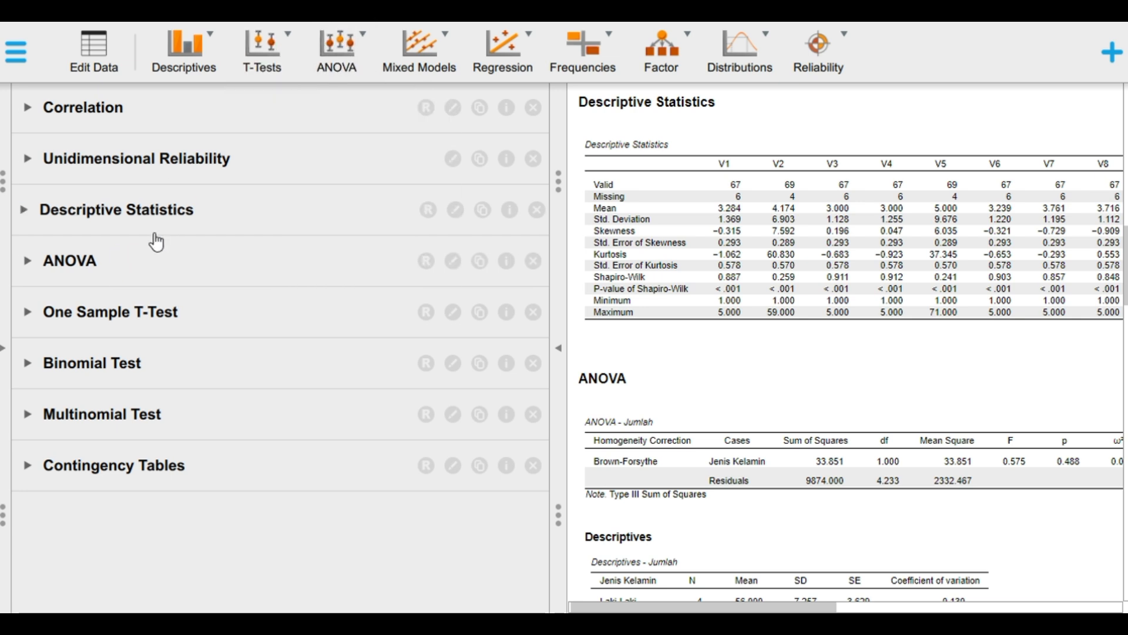
pyautogui.click(151, 274)
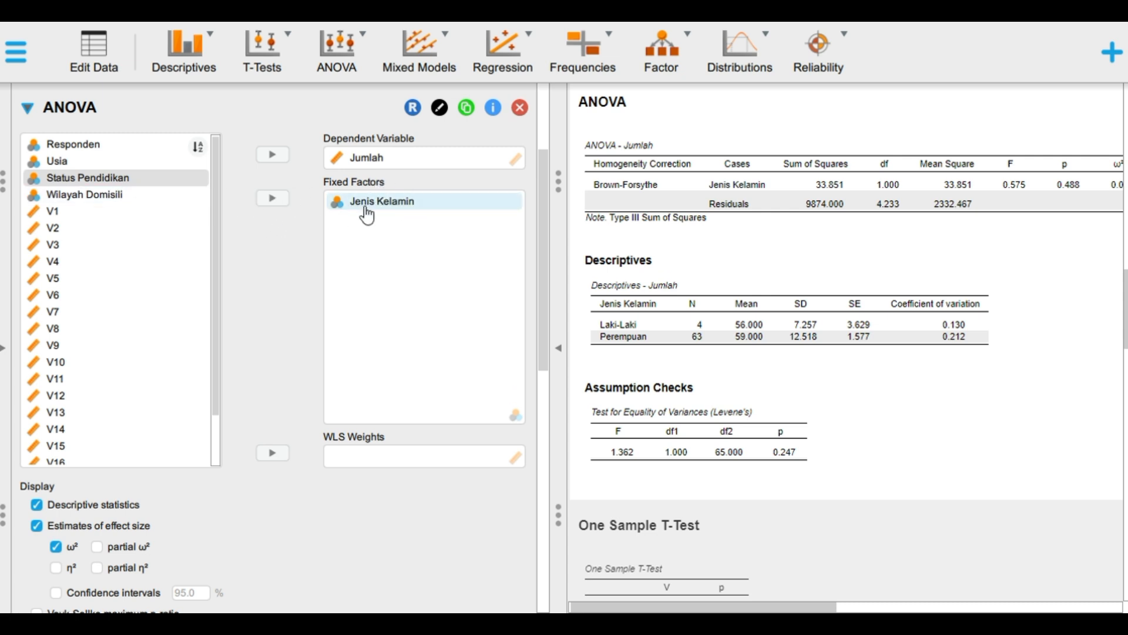
# Step: Review the ANOVA display options and the homogeneity settings under Assumption Checks, leaving the Model and Assumption Checks sections collapsed
pyautogui.scroll(-5, 302, 478)
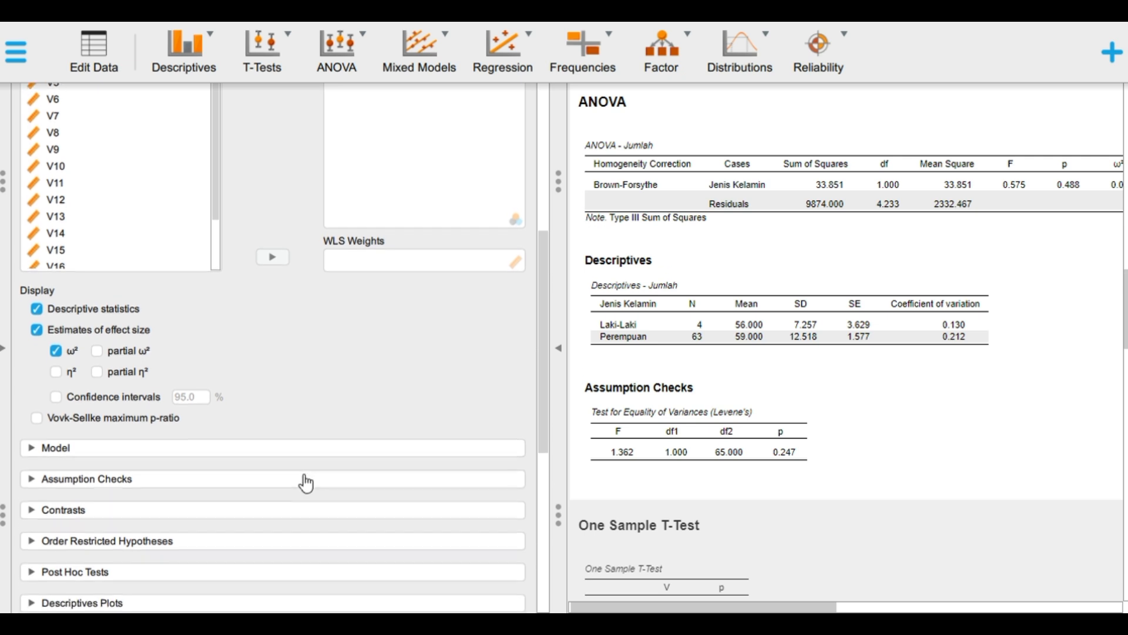
pyautogui.scroll(-2, 302, 478)
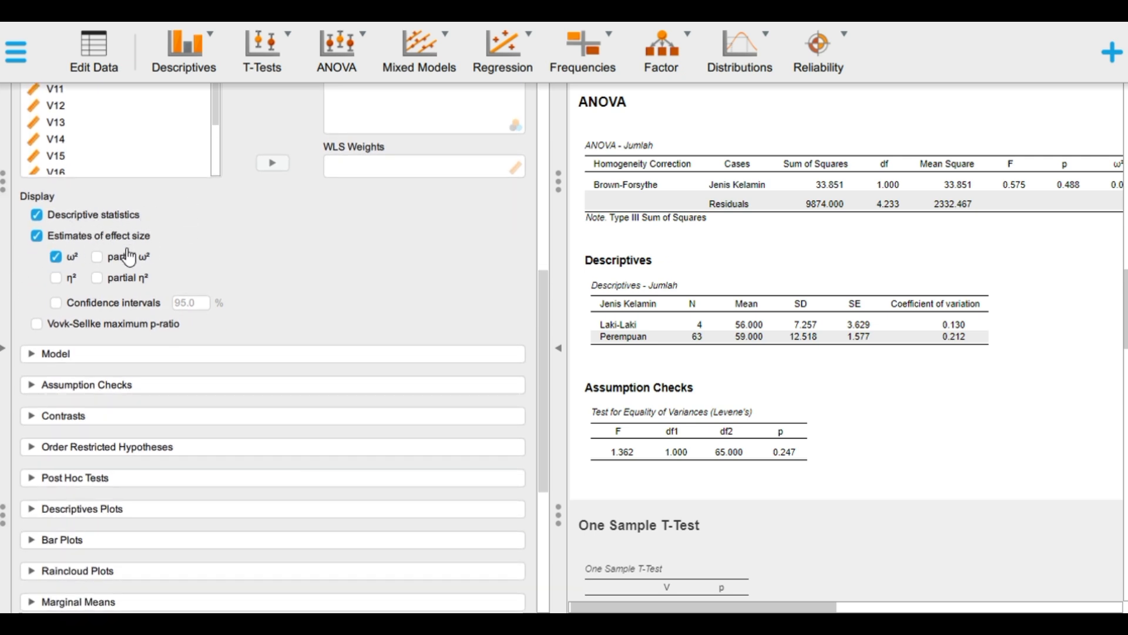
pyautogui.click(103, 355)
pyautogui.click(103, 357)
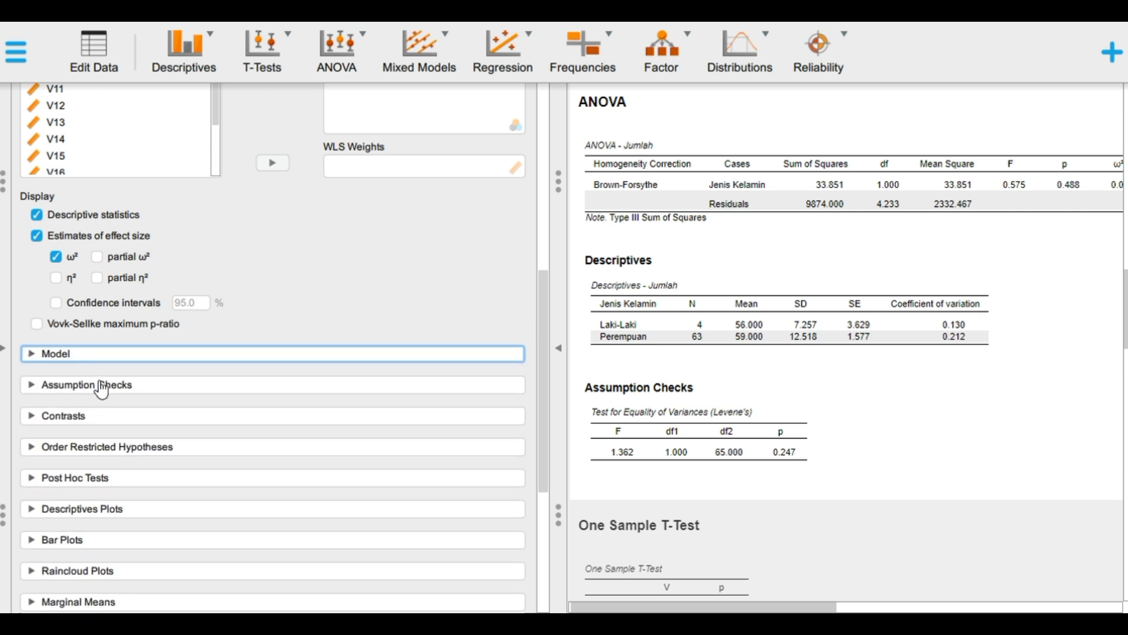
pyautogui.click(100, 384)
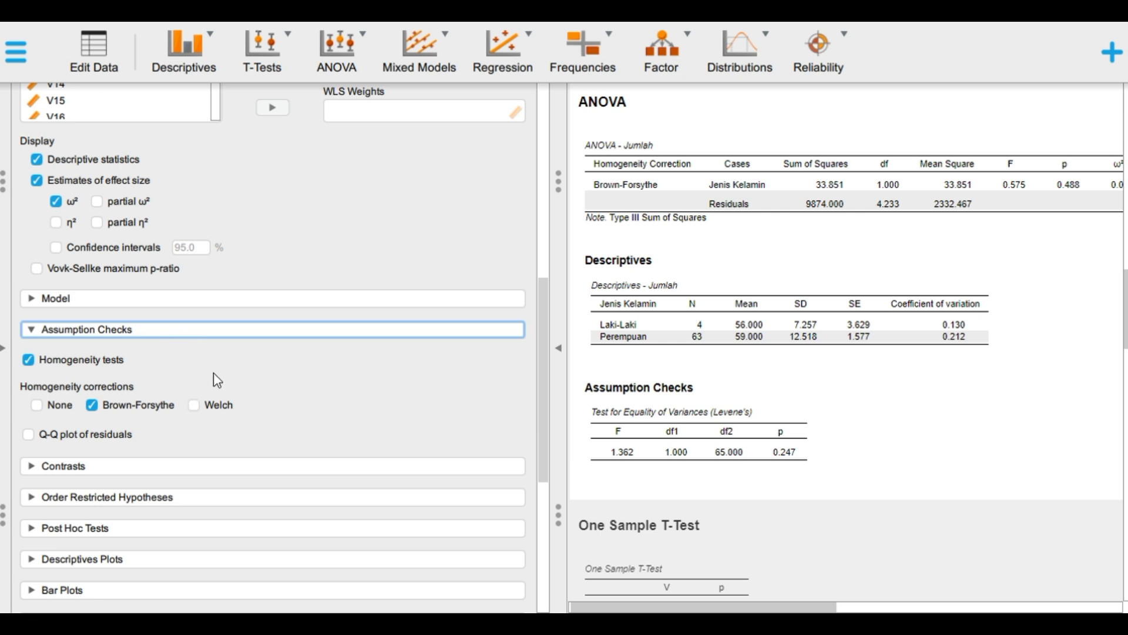
pyautogui.click(236, 336)
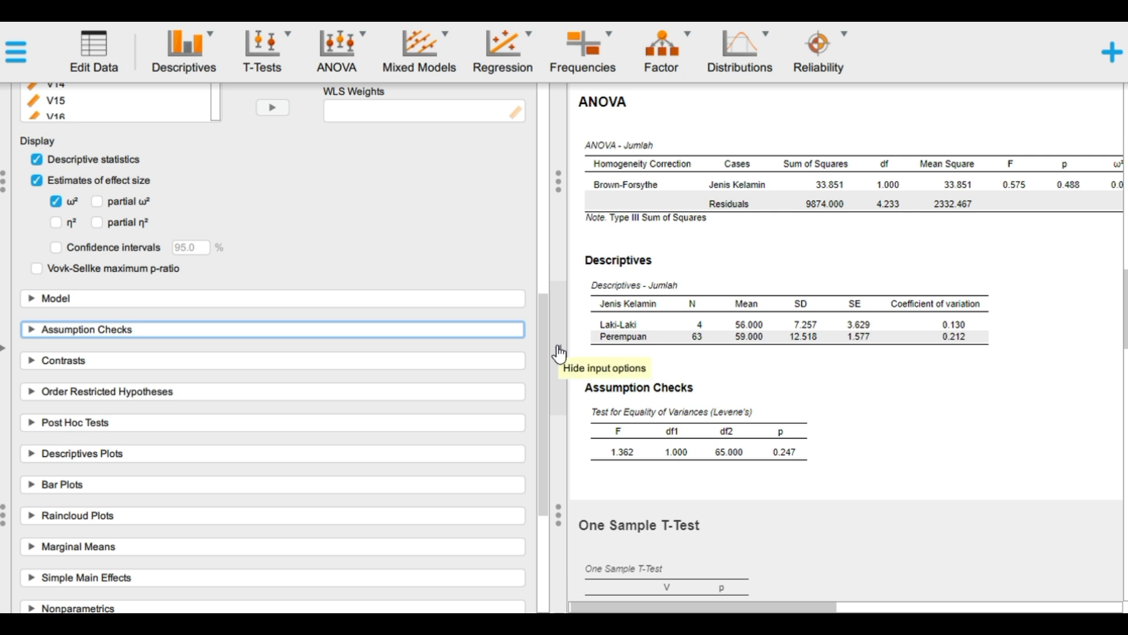
# Step: Examine the ANOVA, Descriptives and Levene's test tables at full width, and collapse the ANOVA analysis
pyautogui.click(559, 353)
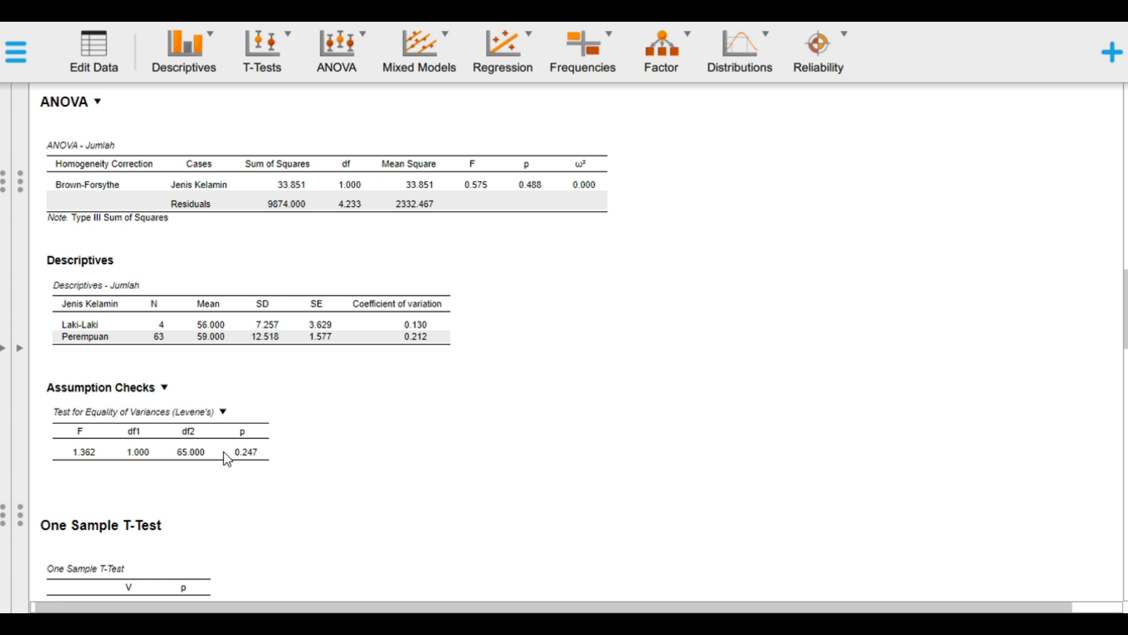
pyautogui.click(30, 369)
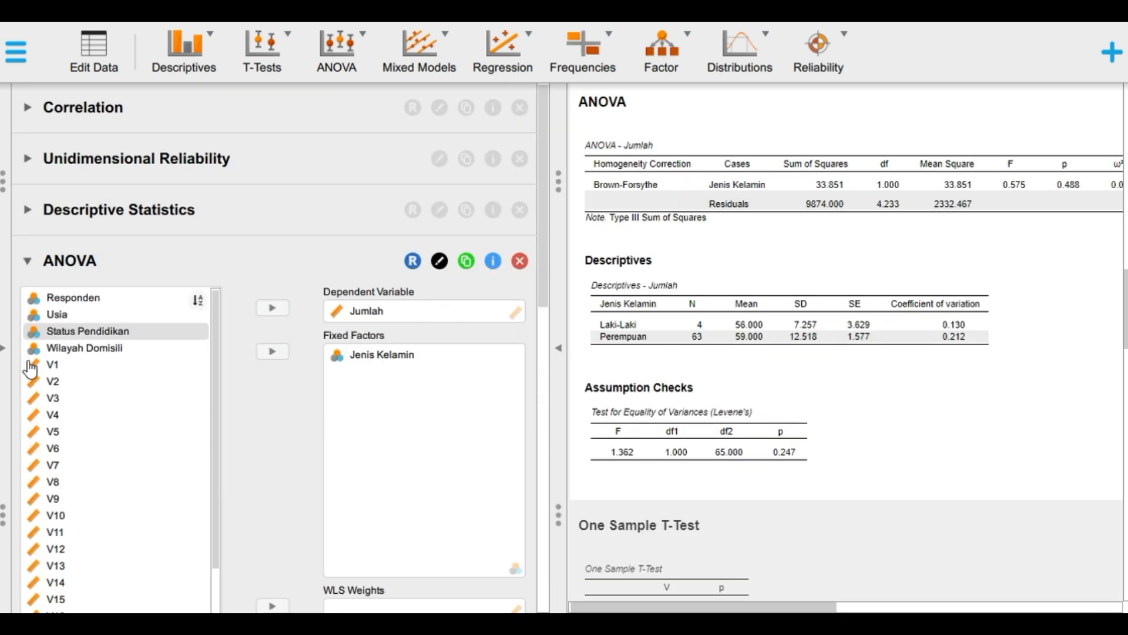
pyautogui.click(89, 260)
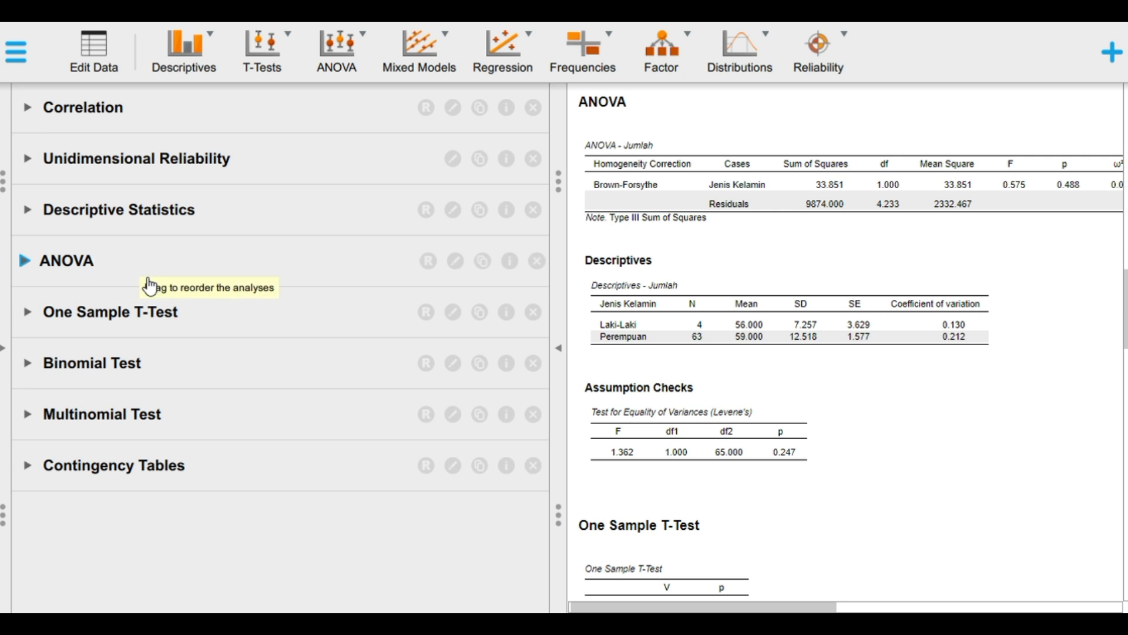
# Step: Open the existing One Sample T-Test analysis and review its test, alternative hypothesis and missing values options alongside the available T-Tests
pyautogui.click(149, 310)
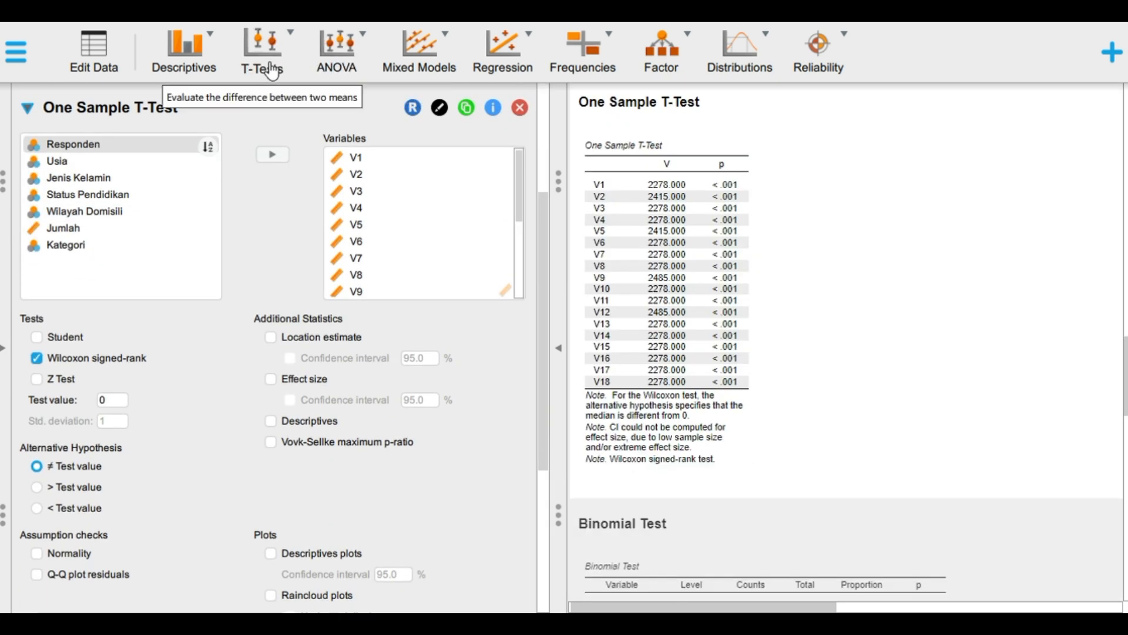
pyautogui.click(275, 62)
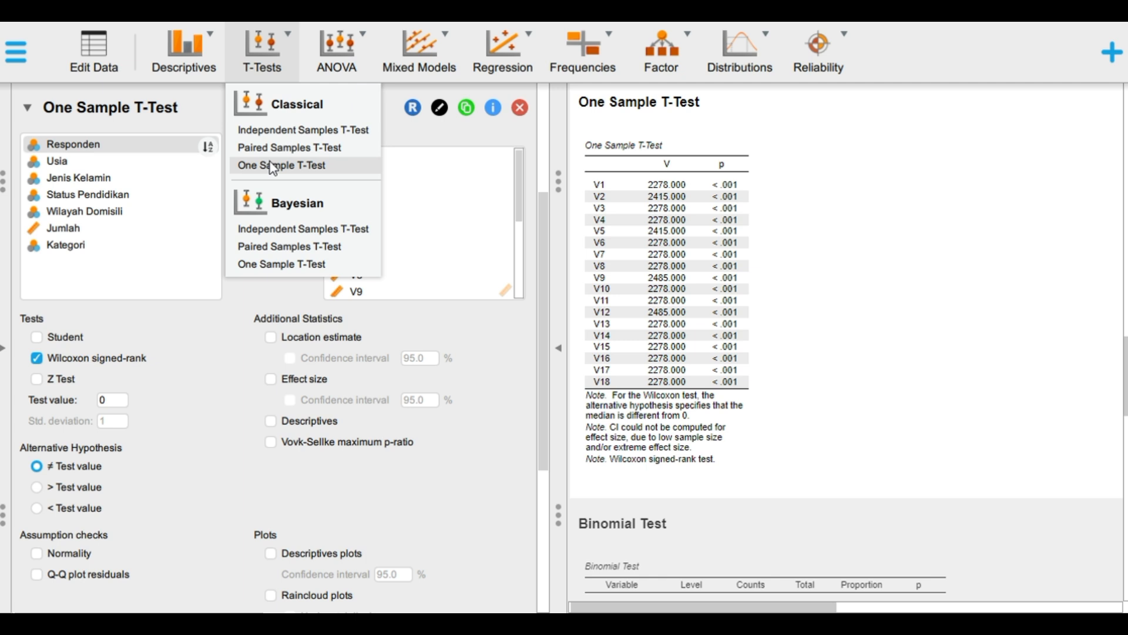
pyautogui.click(271, 59)
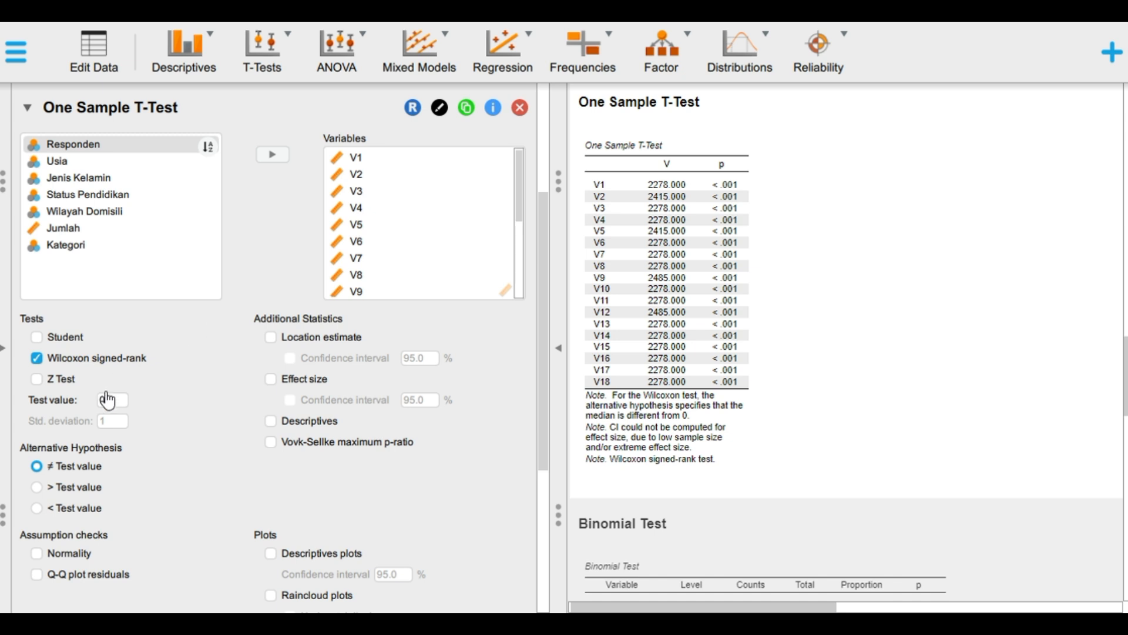
pyautogui.scroll(-4, 104, 398)
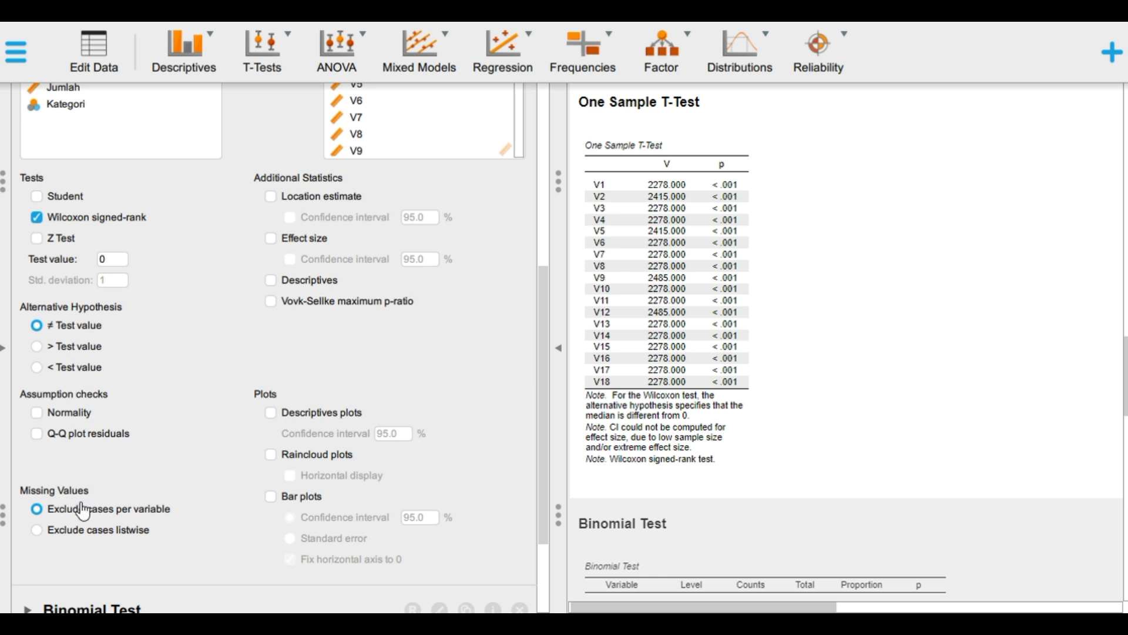
# Step: Examine the One Sample T-Test table for V1 to V18 at full width, and collapse the analysis
pyautogui.click(555, 351)
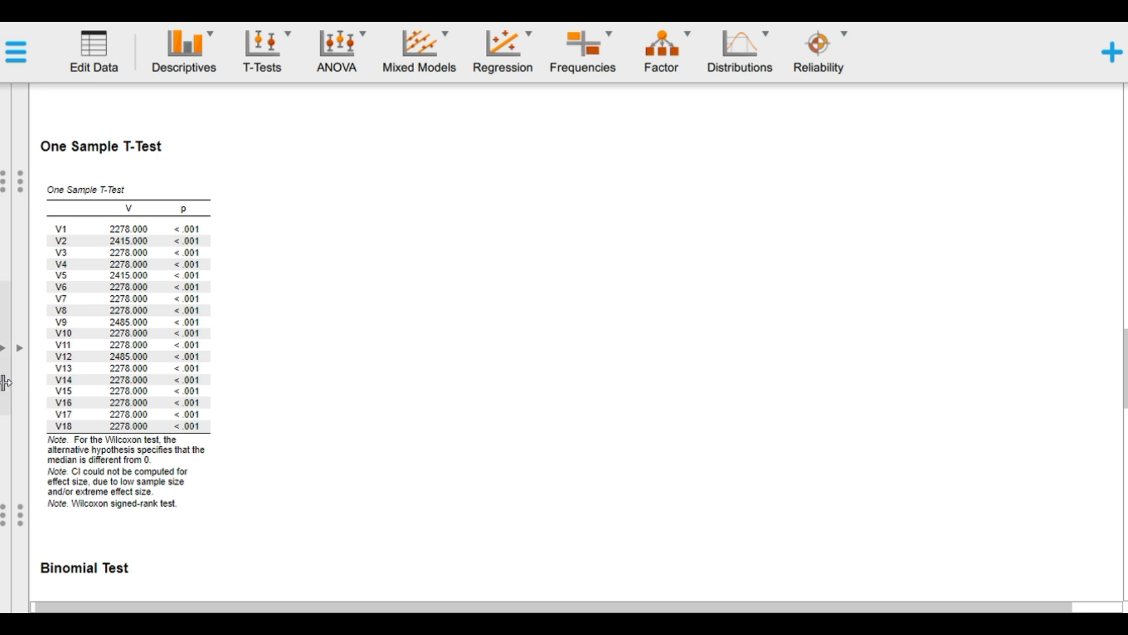
pyautogui.click(21, 363)
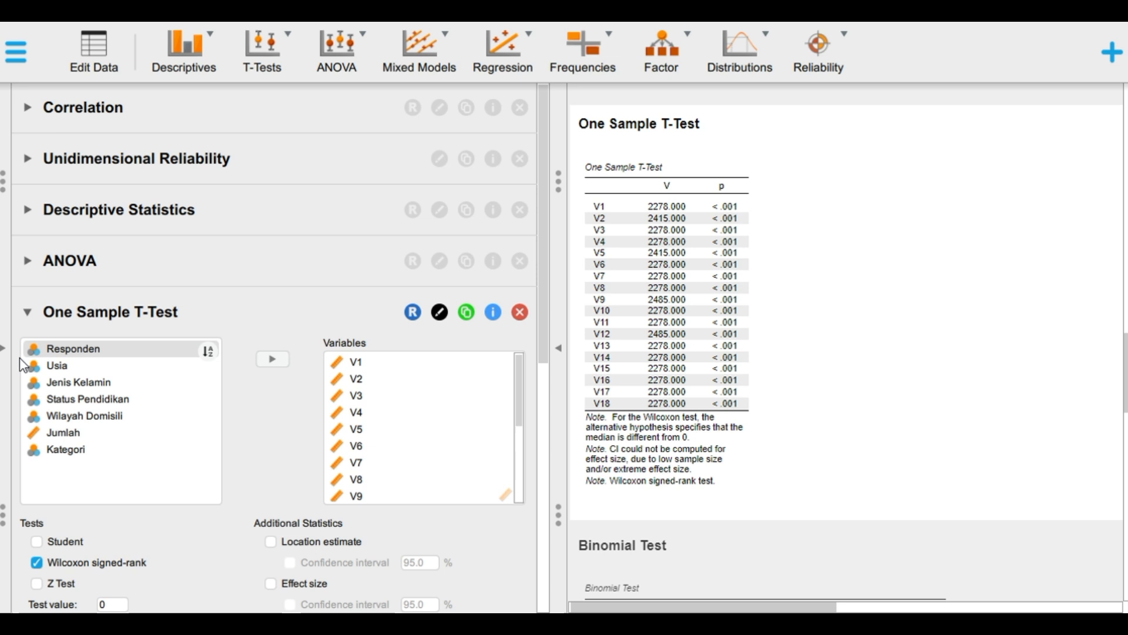
pyautogui.click(56, 320)
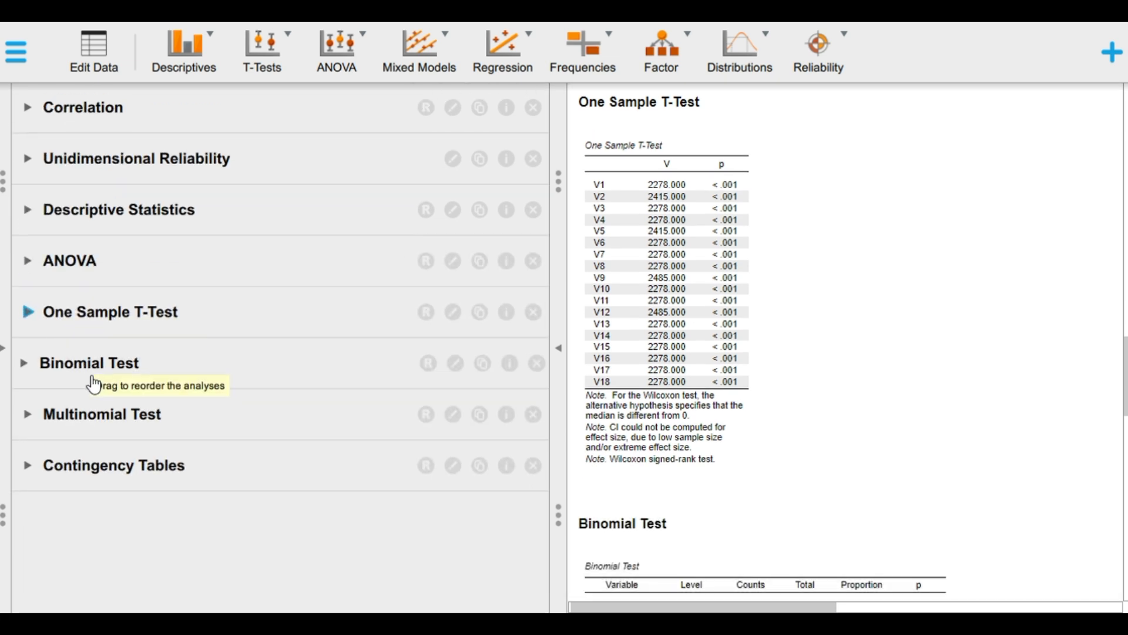
# Step: Look at the available Frequencies analyses, and review the existing Binomial Test's variable, test value and alternative hypothesis
pyautogui.click(583, 52)
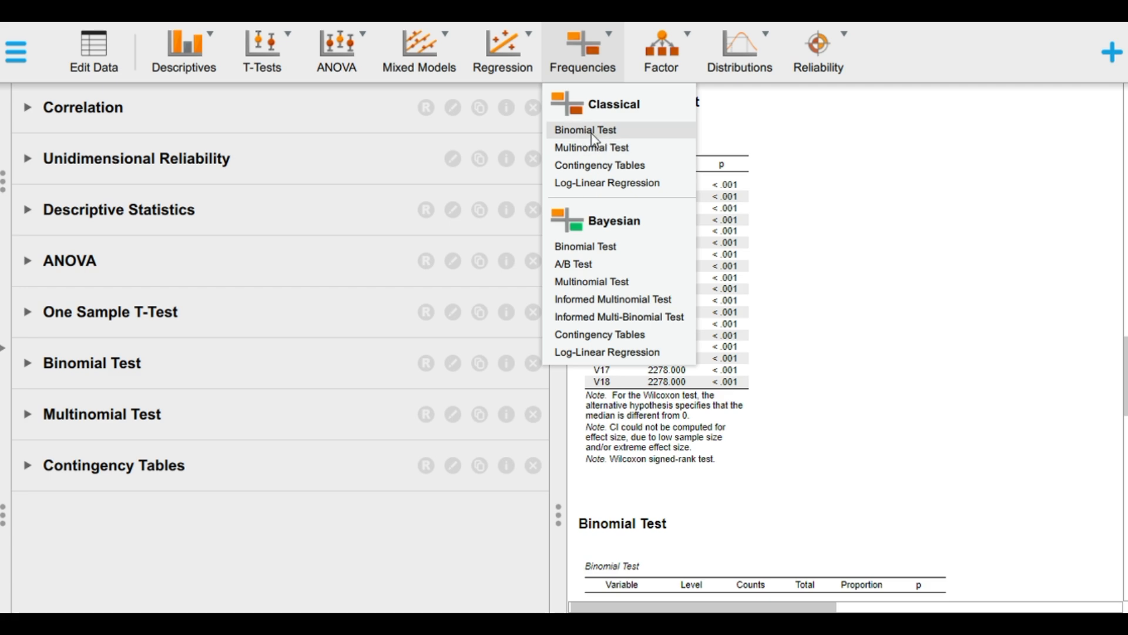
pyautogui.click(595, 61)
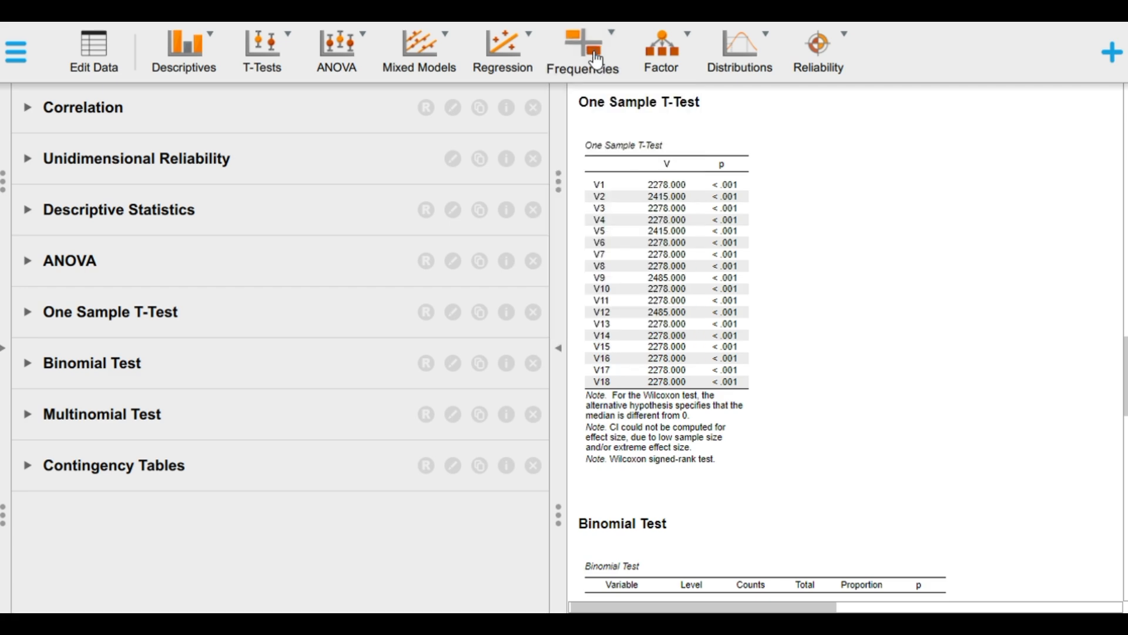
pyautogui.click(75, 373)
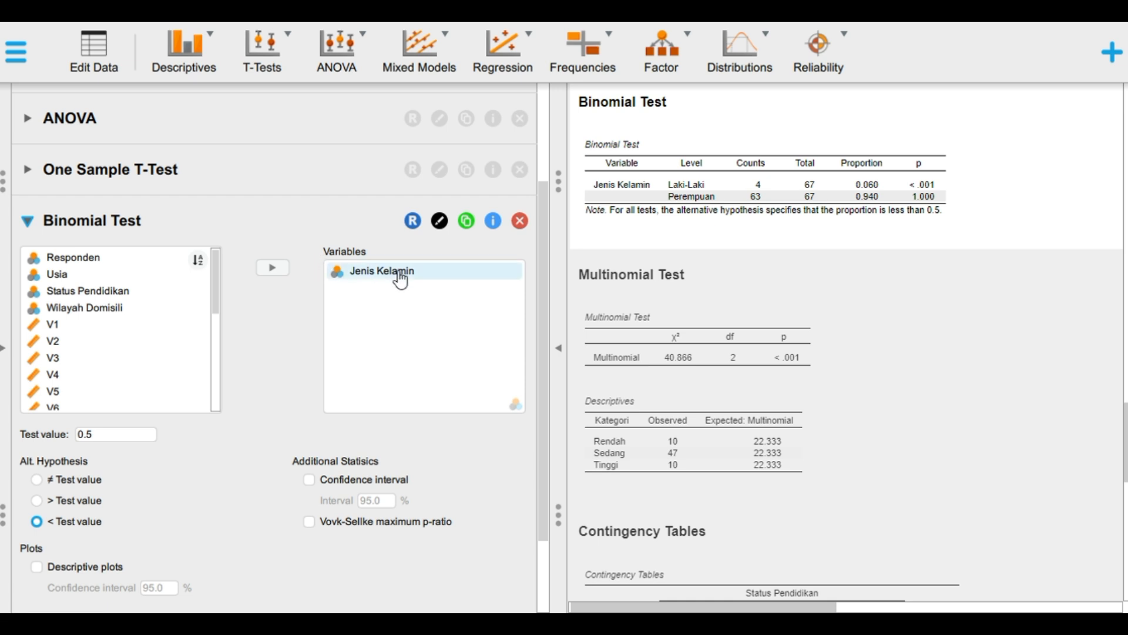
pyautogui.scroll(-3, 256, 470)
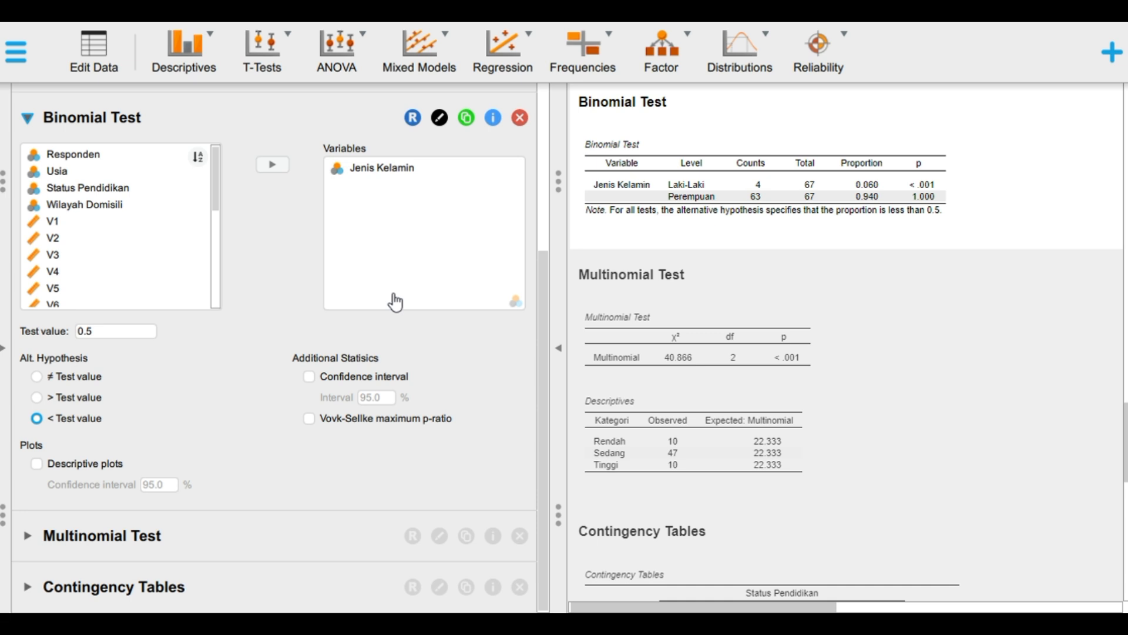
# Step: Examine the Binomial Test table for Jenis Kelamin at full width with enlarged results, and collapse the analysis
pyautogui.click(558, 348)
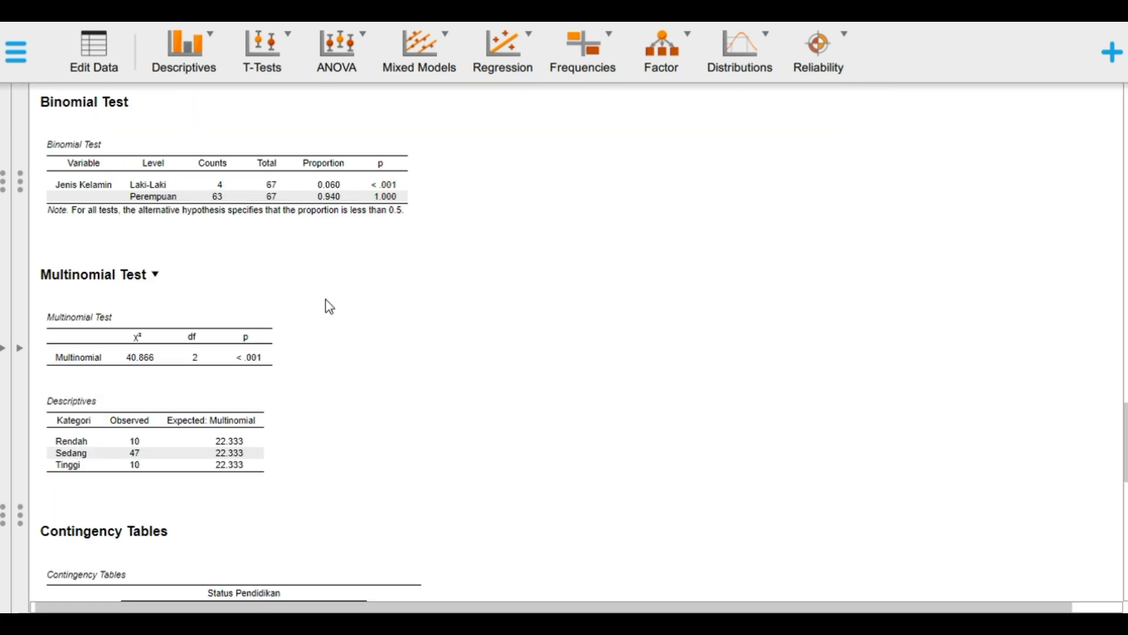
pyautogui.scroll(5, 325, 299)
pyautogui.scroll(1, 325, 299)
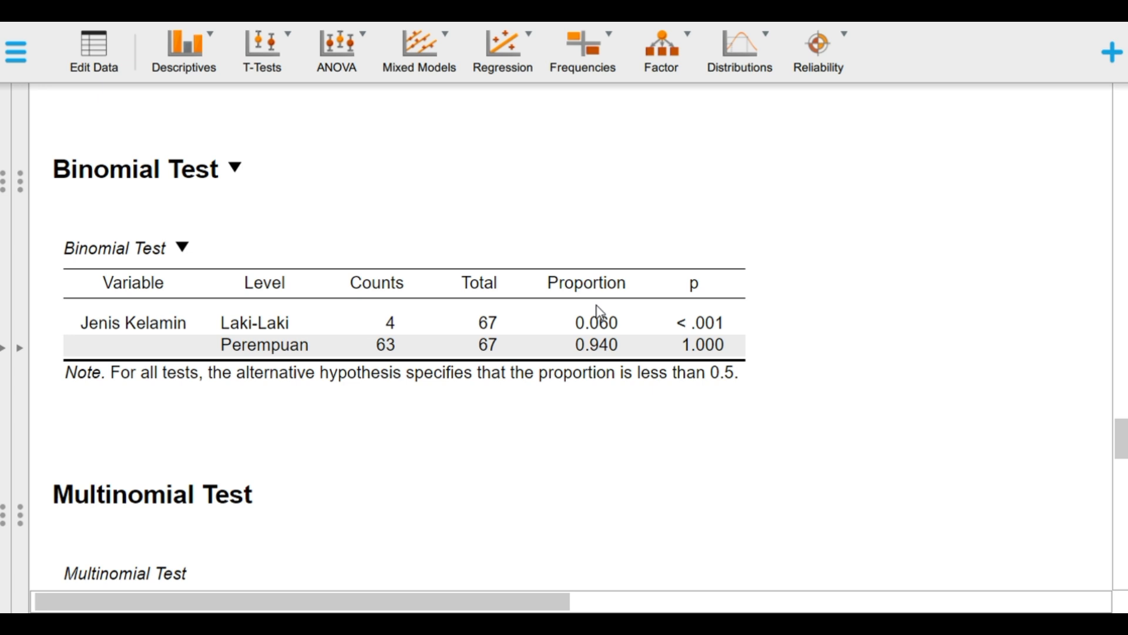
pyautogui.click(29, 348)
pyautogui.click(50, 365)
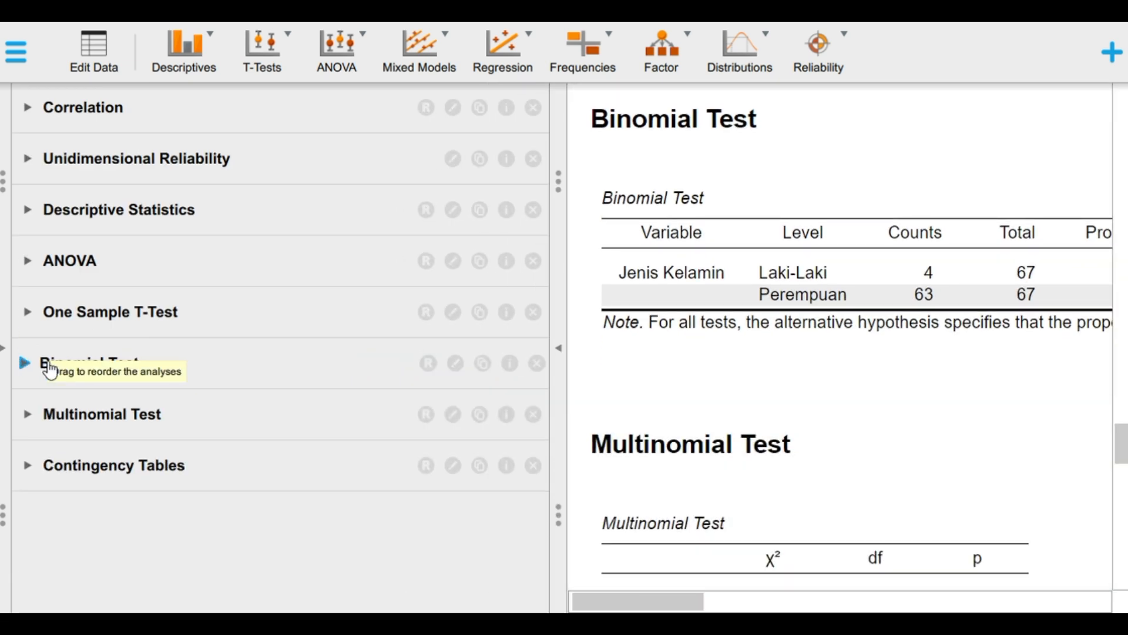
# Step: Find the Multinomial Test among the Frequencies analyses, and review the existing one's factor, test values and additional statistics
pyautogui.click(605, 65)
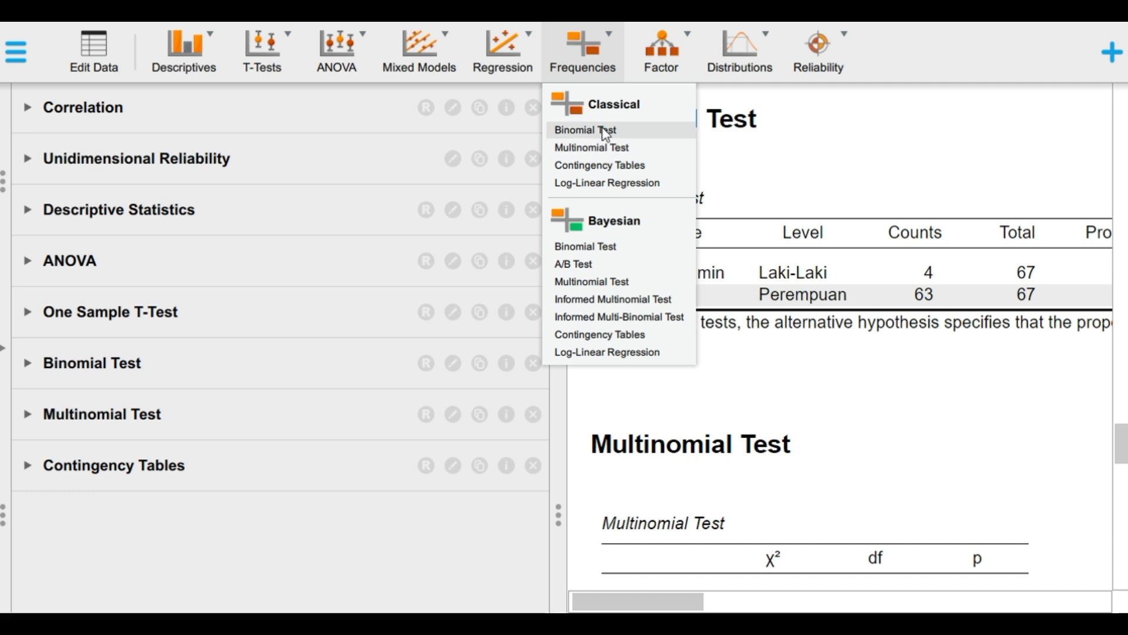
pyautogui.click(151, 418)
pyautogui.click(157, 418)
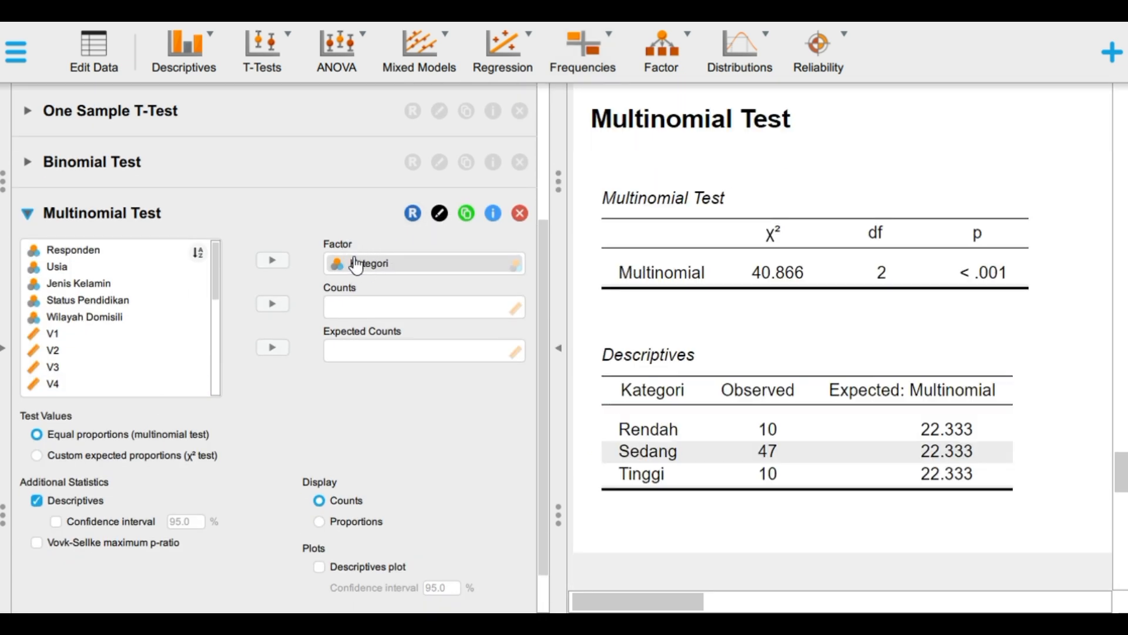
pyautogui.scroll(-2, 299, 428)
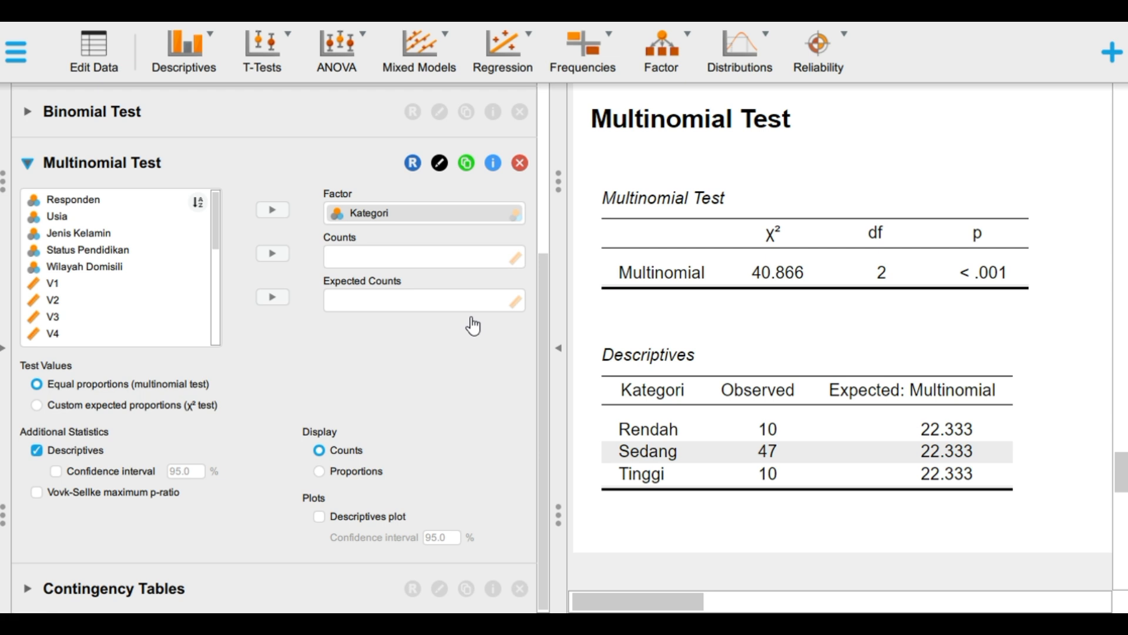
# Step: Examine the Multinomial Test and its Descriptives table for Kategori at full width, and collapse the analysis
pyautogui.click(558, 348)
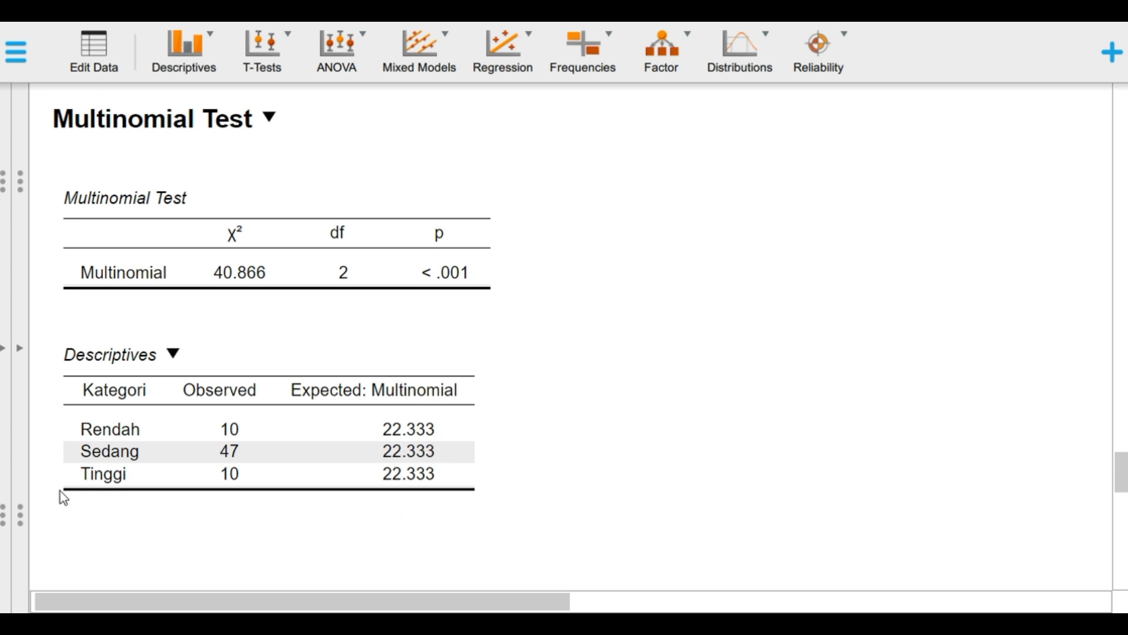
pyautogui.click(22, 356)
pyautogui.click(86, 420)
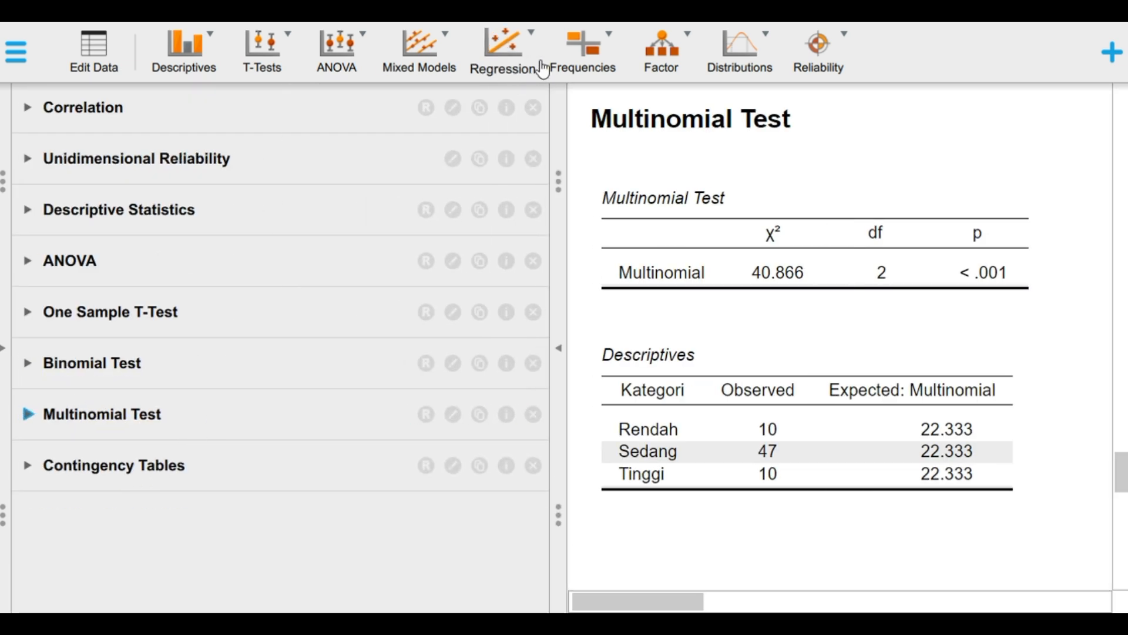
# Step: Find Contingency Tables among the Frequencies analyses and open the existing Contingency Tables analysis to view its row and column variables
pyautogui.click(579, 65)
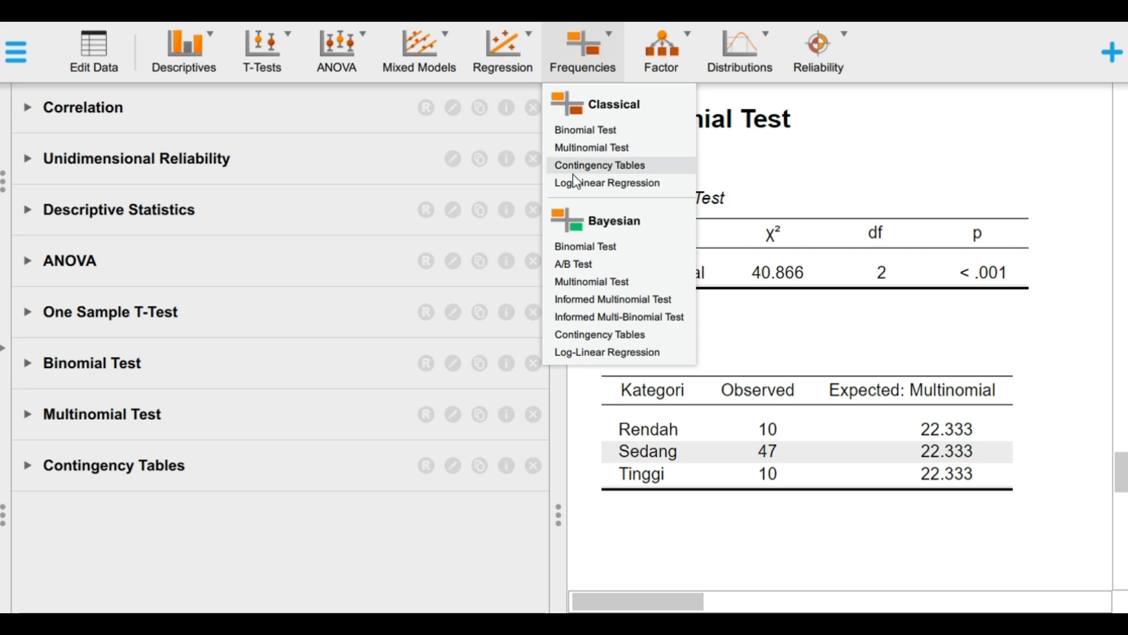
pyautogui.click(113, 476)
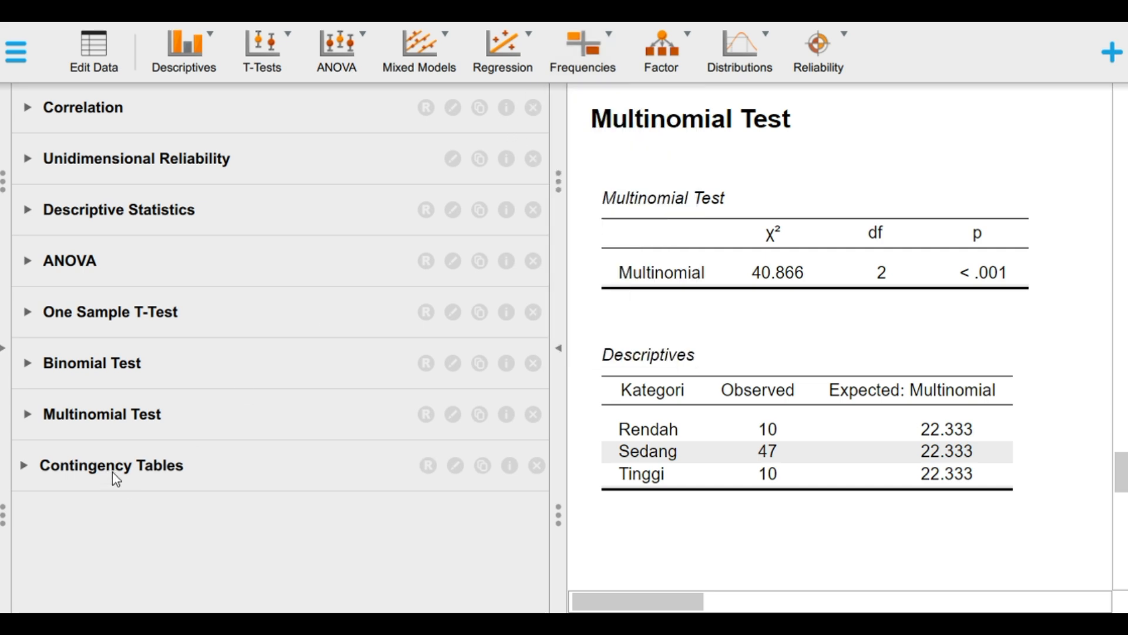
pyautogui.click(114, 474)
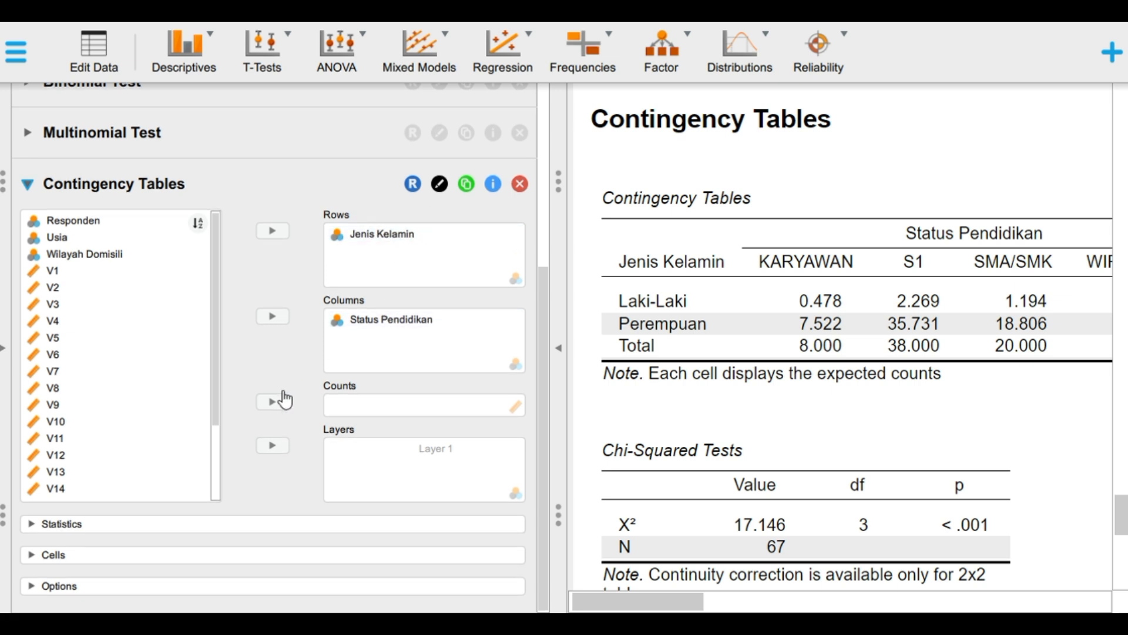
# Step: Expand and review the Contingency Tables analysis's Statistics, Options and Cells settings, including χ², expected counts, margin totals and row and column order
pyautogui.click(209, 532)
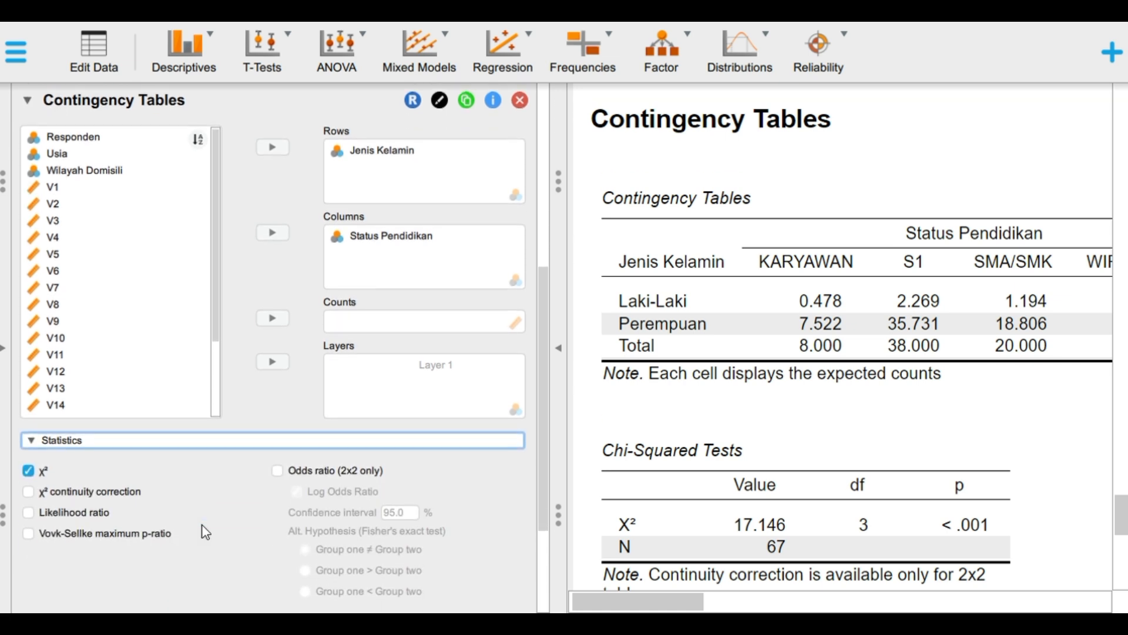
pyautogui.scroll(-3, 210, 572)
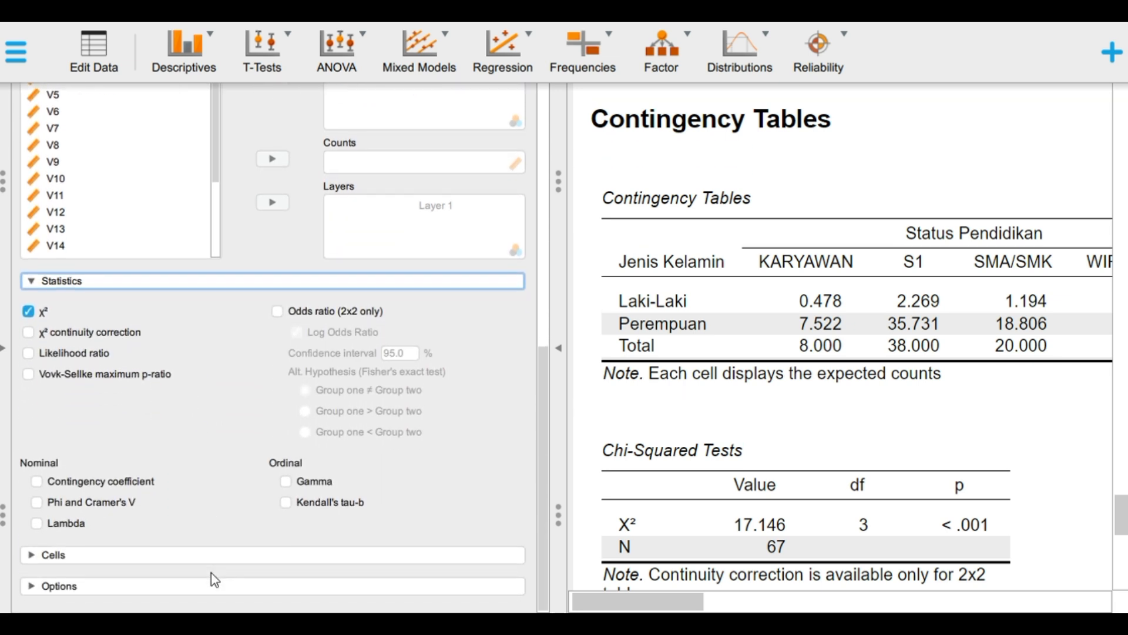
pyautogui.click(162, 592)
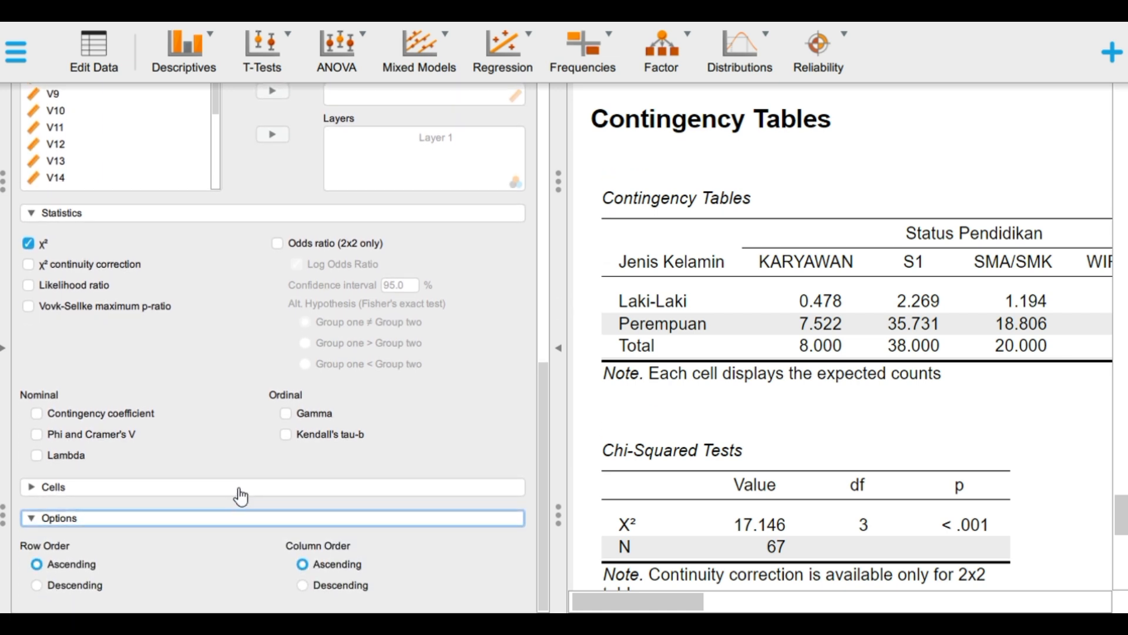
pyautogui.click(241, 496)
pyautogui.scroll(-4, 157, 535)
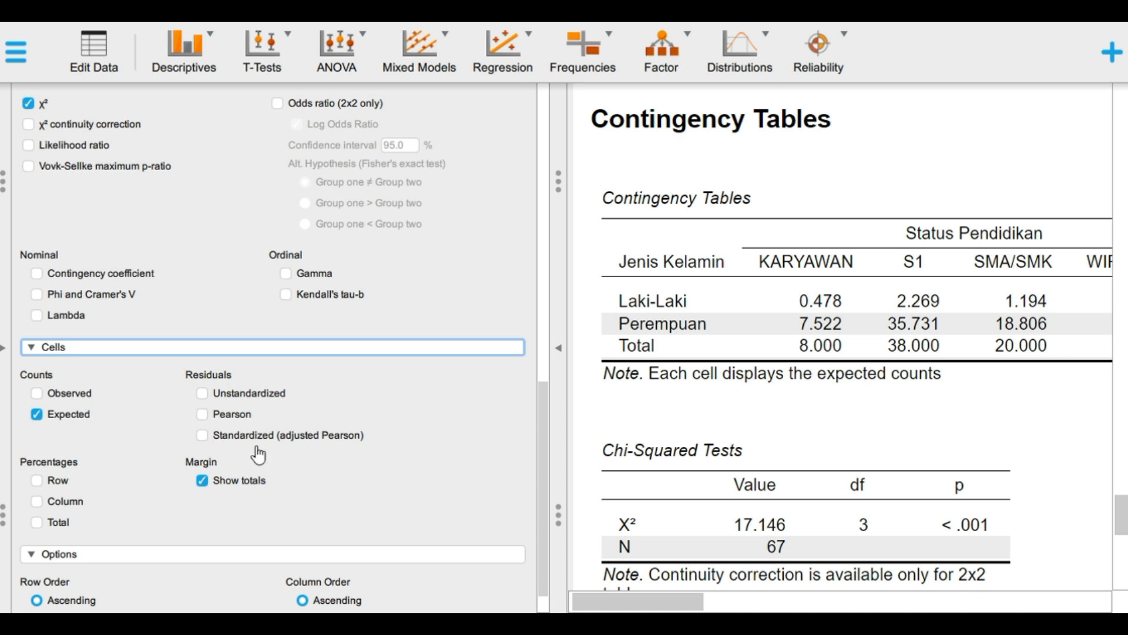
pyautogui.scroll(-1, 235, 500)
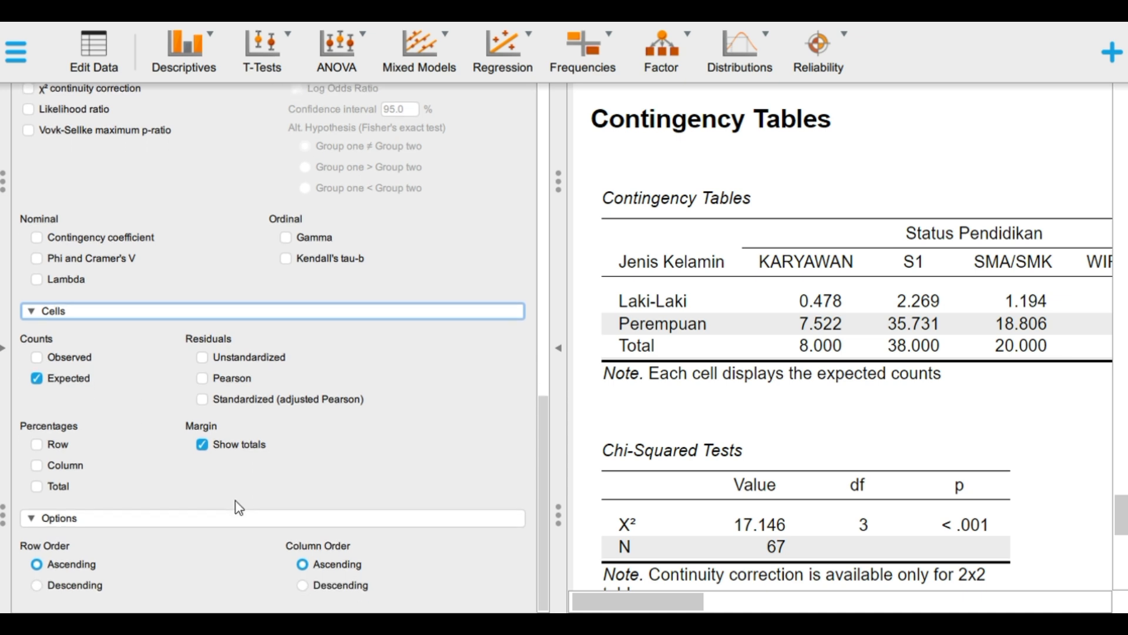
pyautogui.scroll(3, 281, 308)
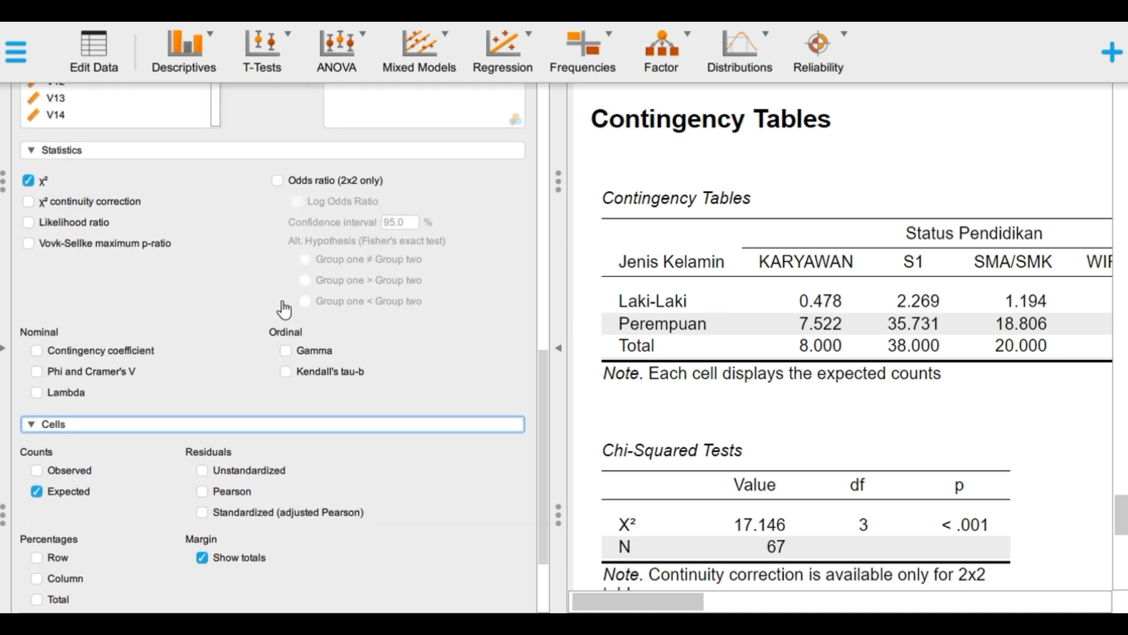
pyautogui.scroll(3, 285, 309)
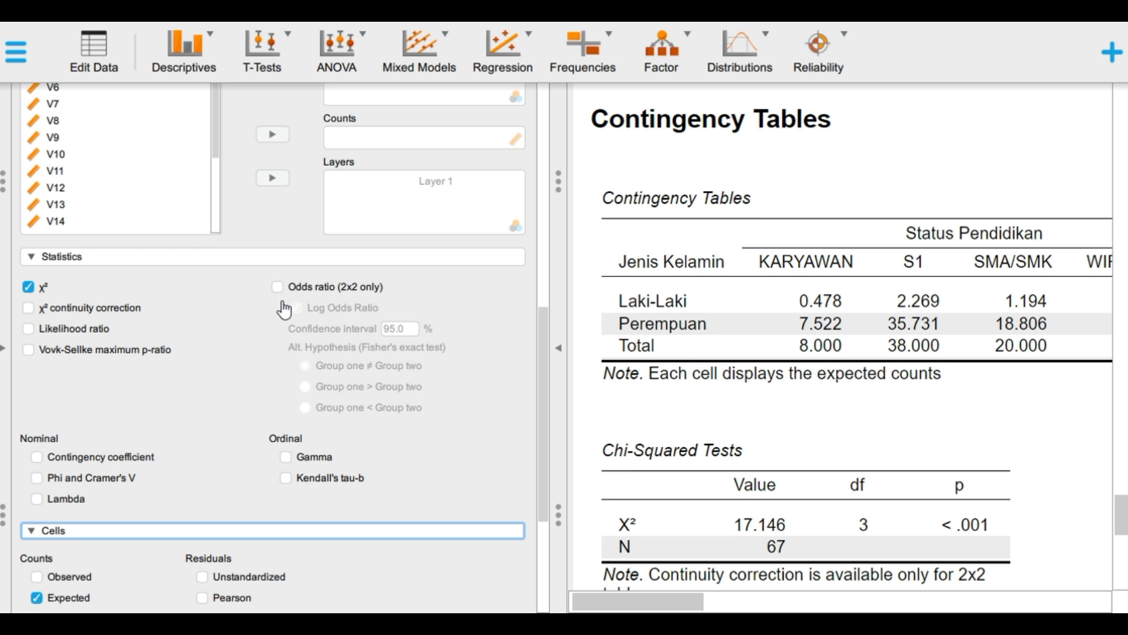
pyautogui.scroll(3, 316, 210)
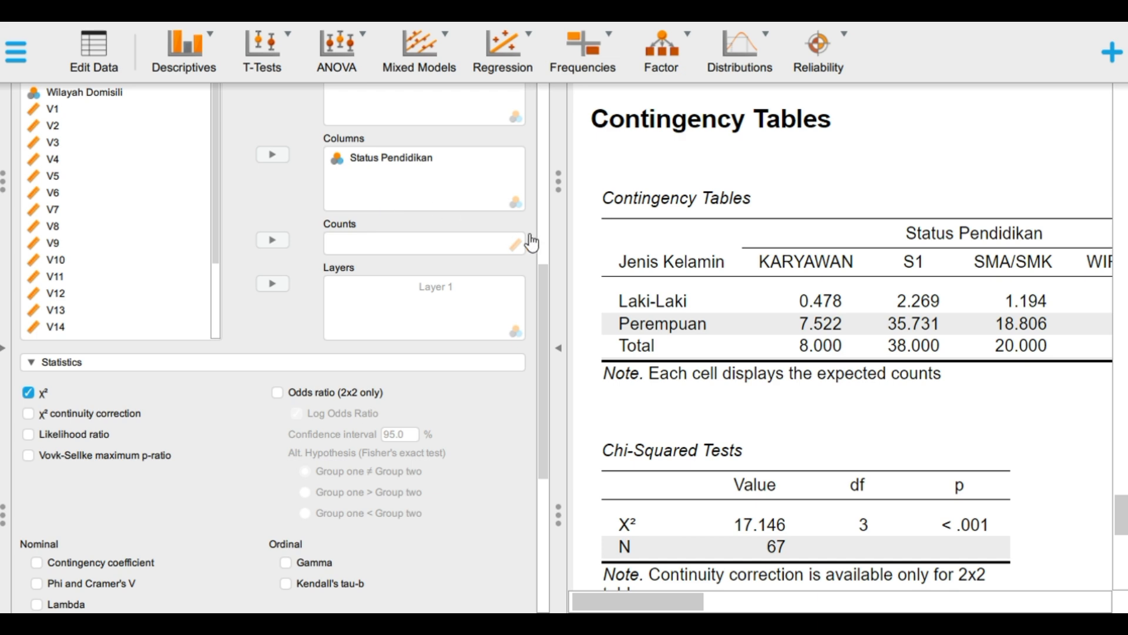
# Step: Show the Contingency Tables and Chi-Squared Tests results for Jenis Kelamin by Status Pendidikan at full width
pyautogui.click(562, 325)
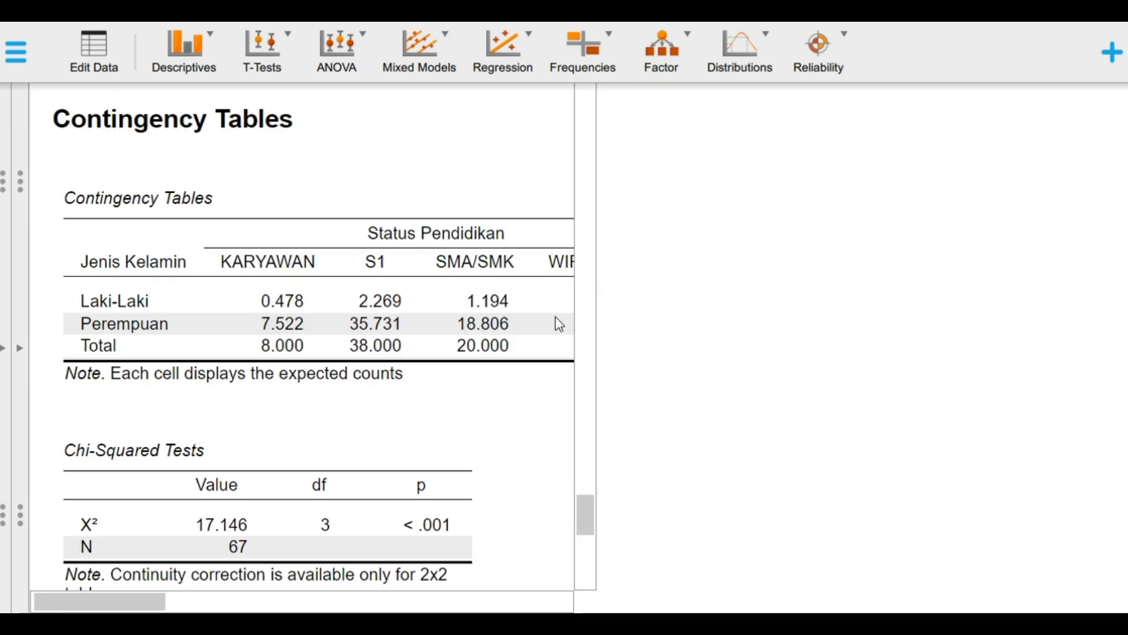